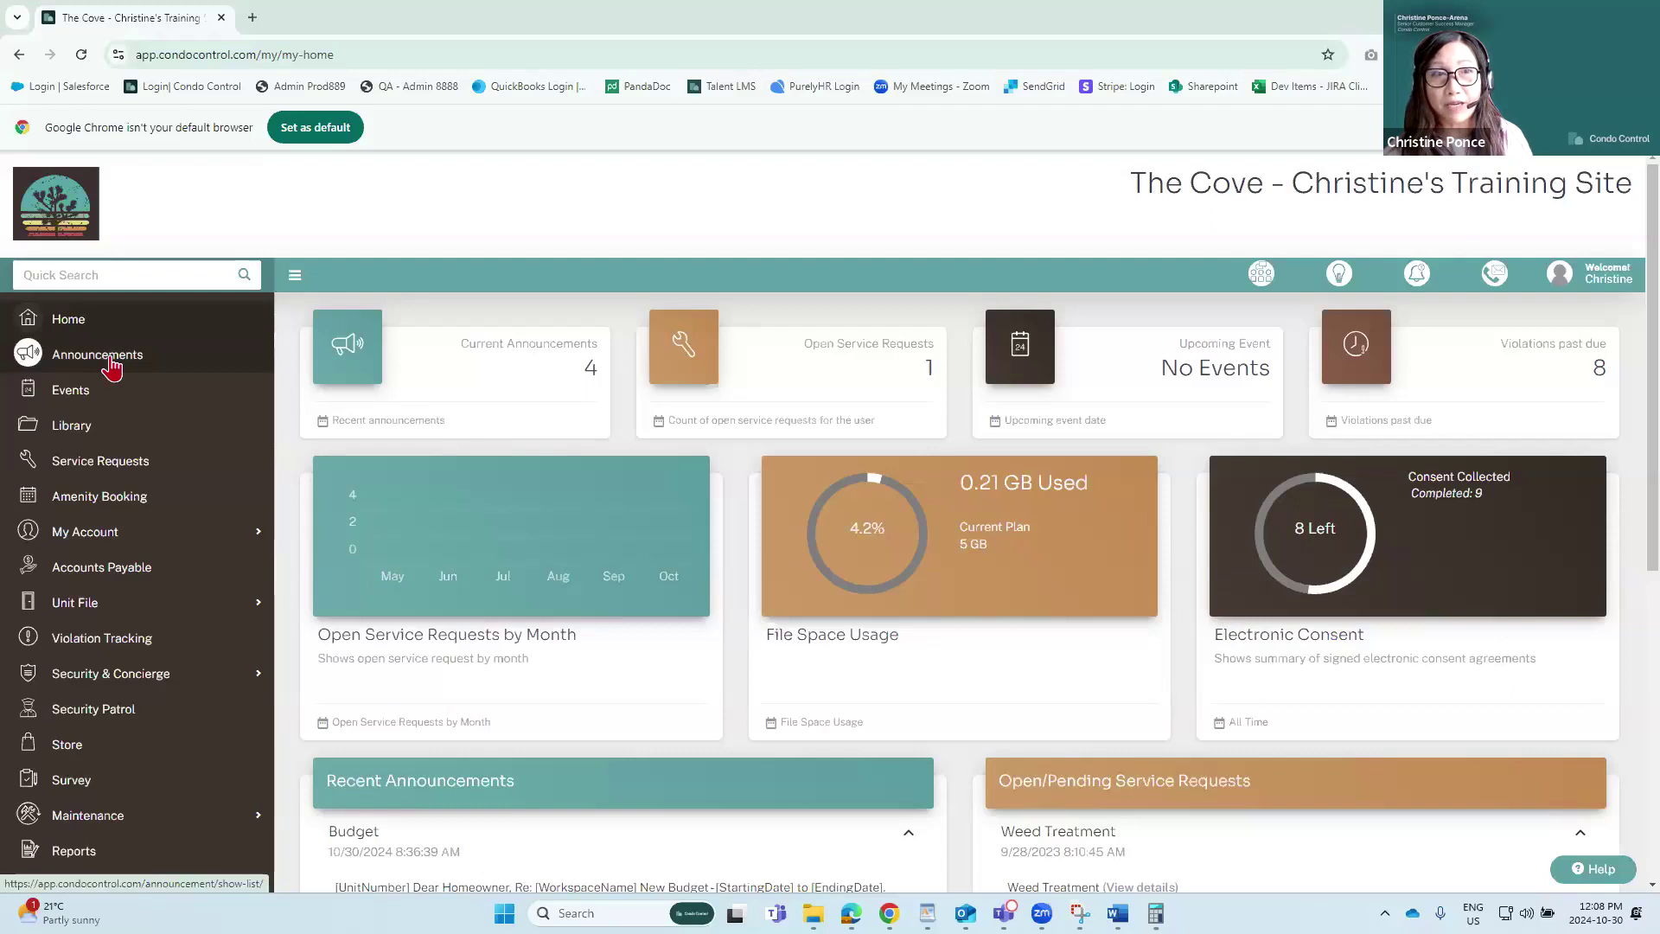
Step: Start a new announcement of the budget mailout type
left_click(111, 365)
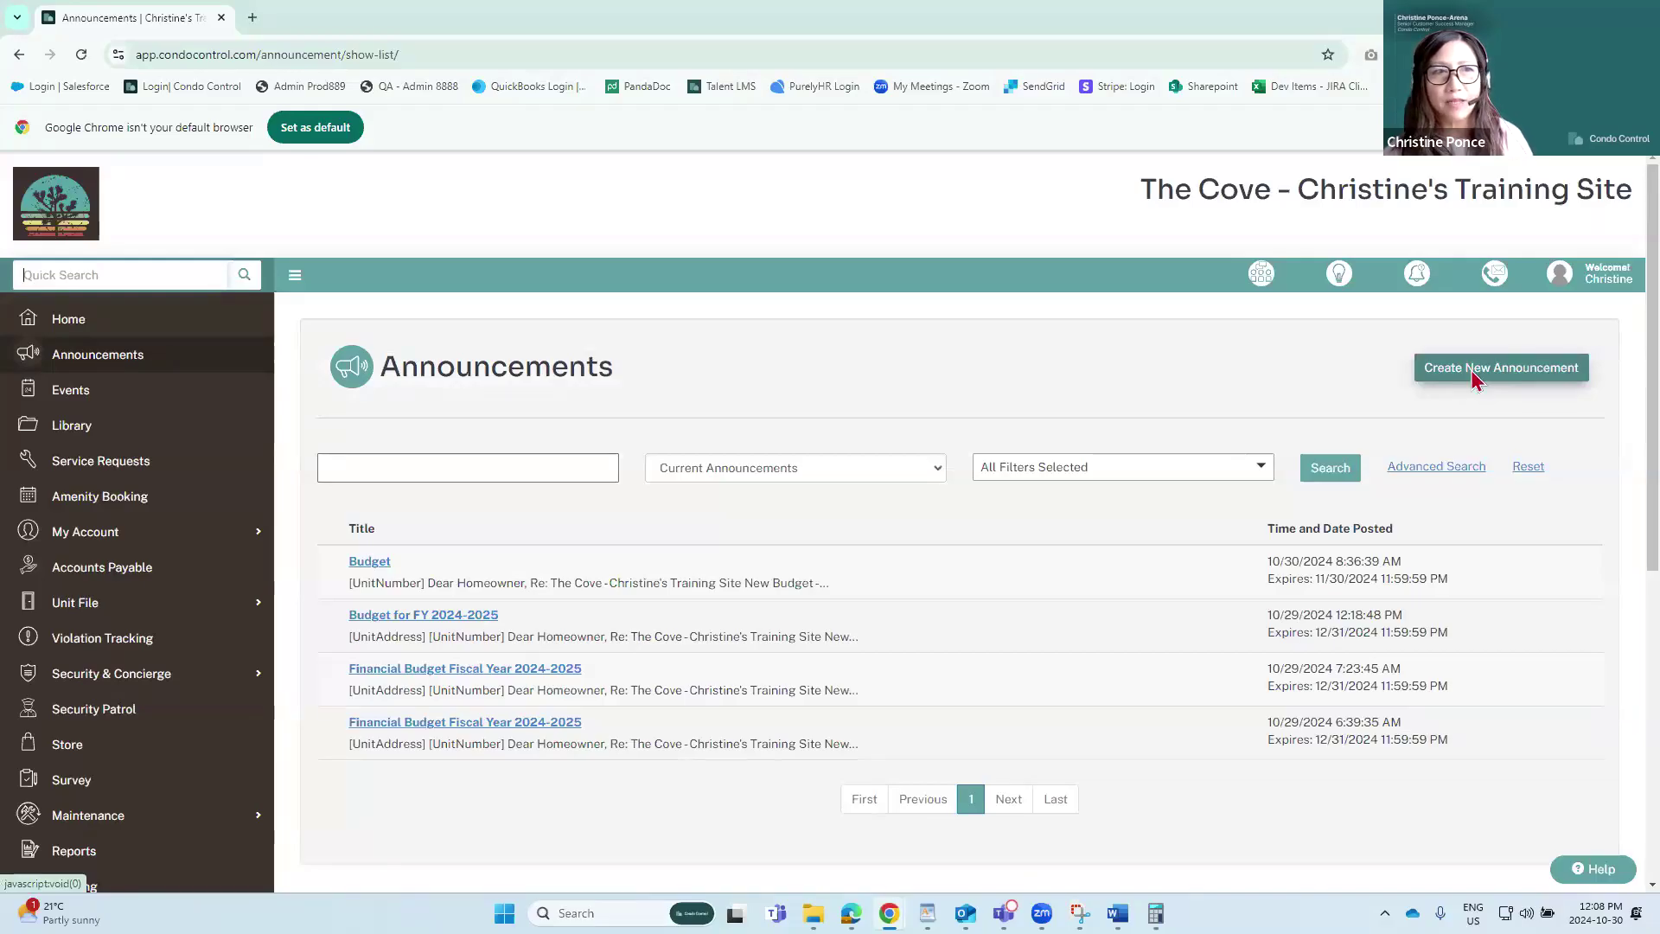
left_click(1475, 373)
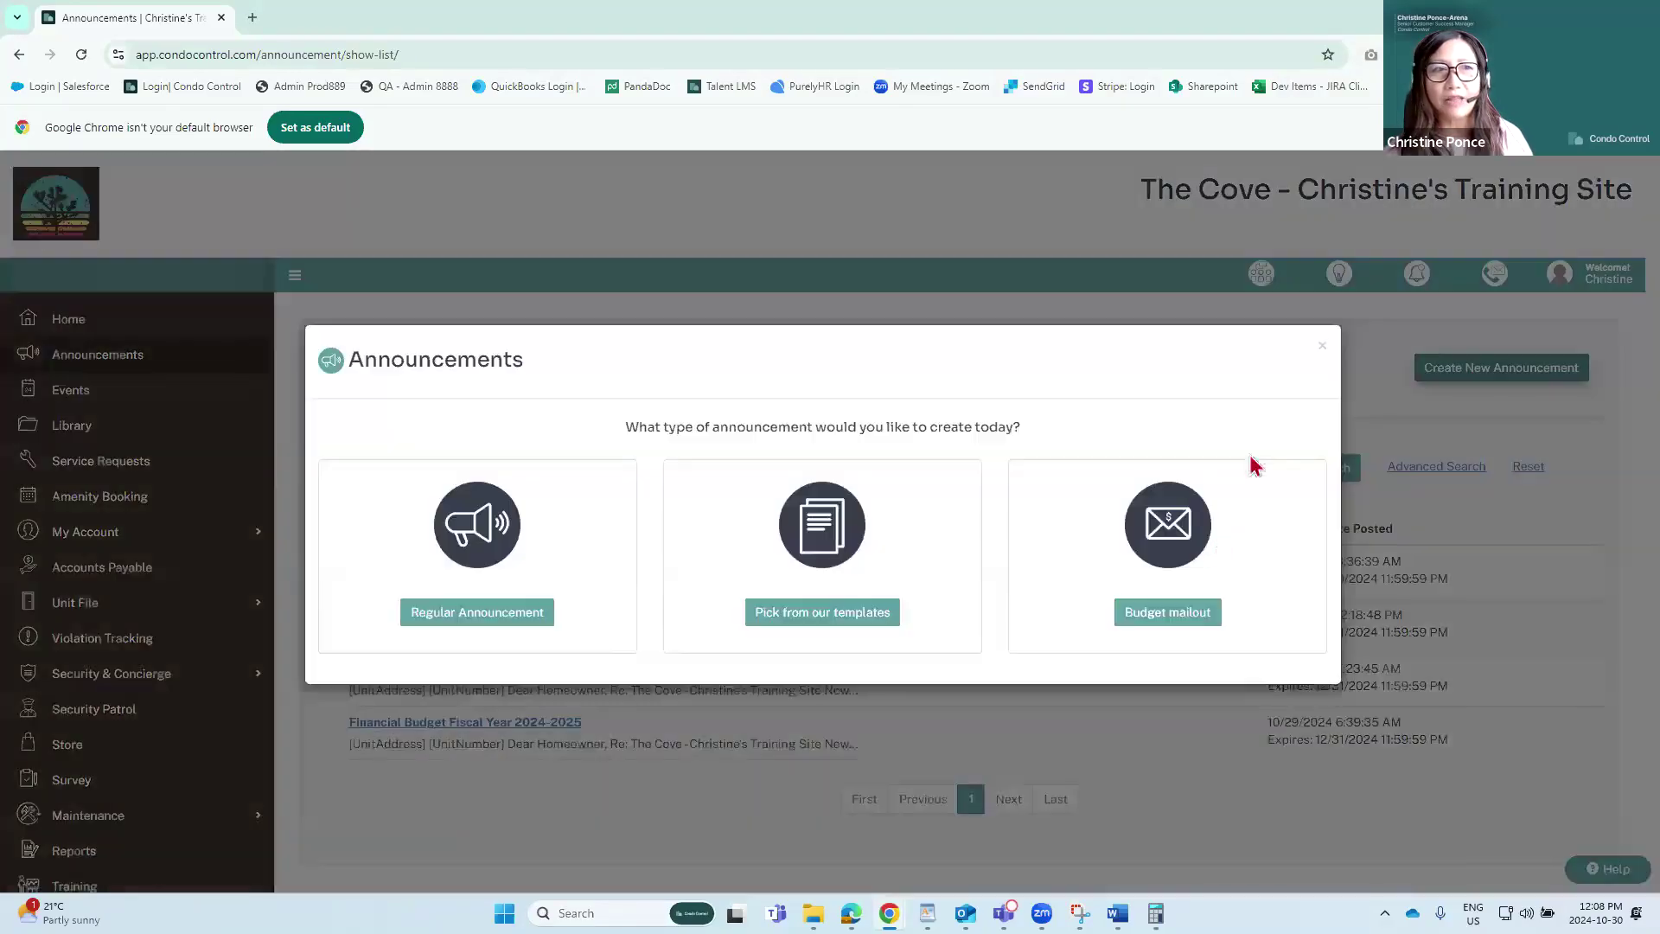
left_click(1169, 621)
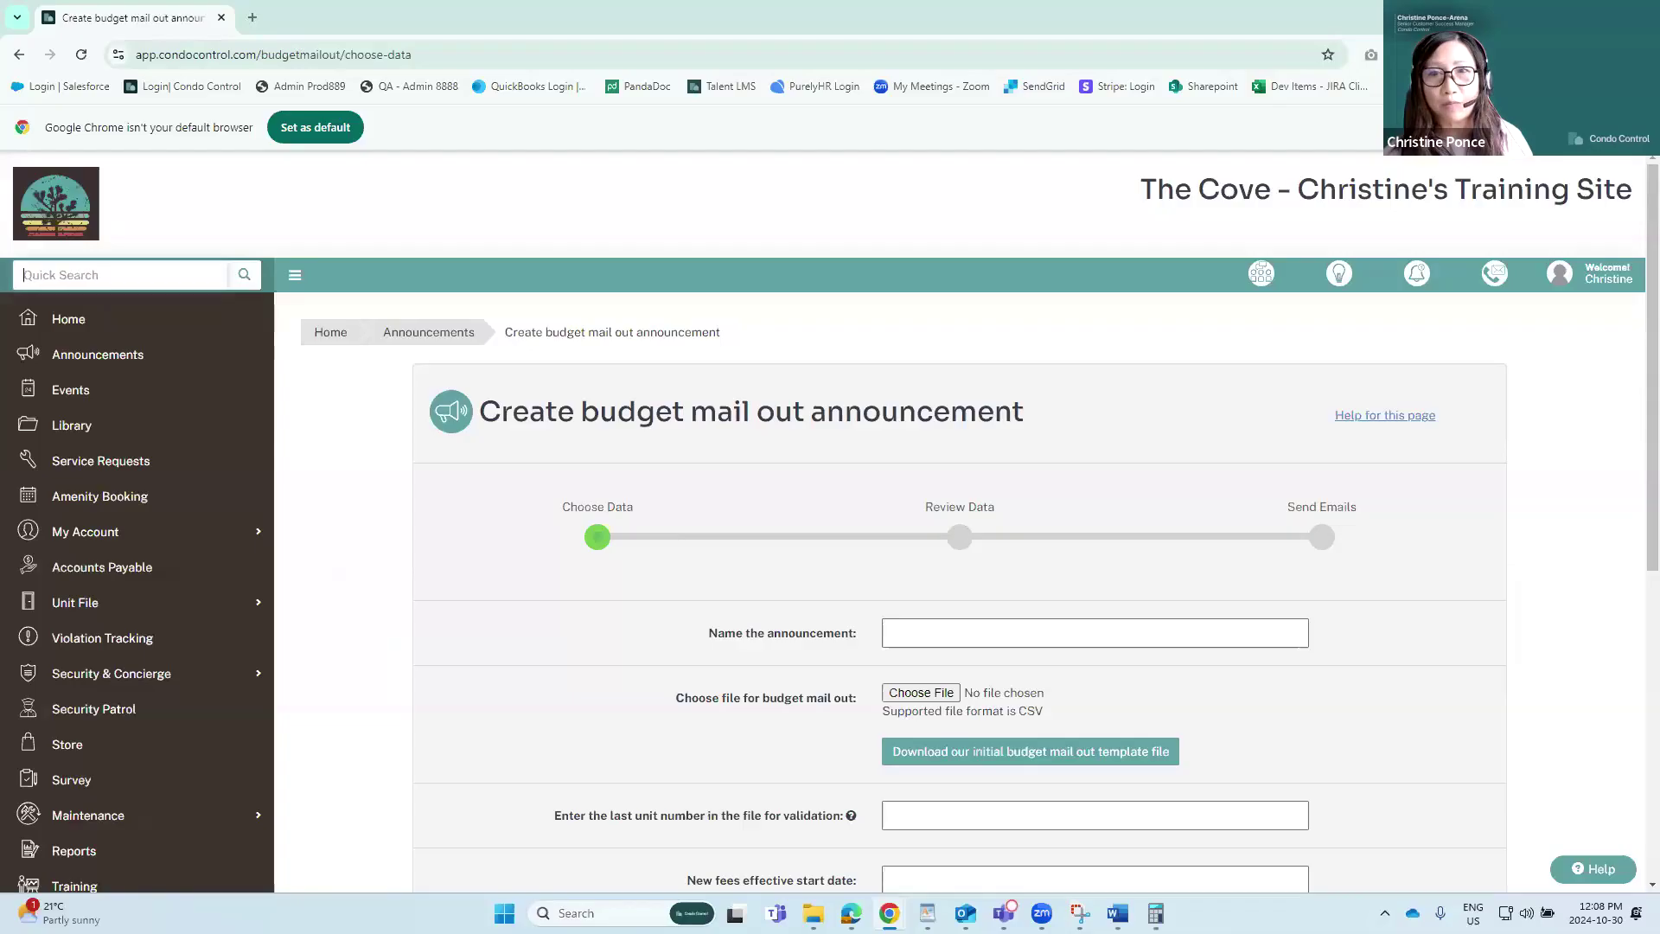
Step: Name the budget mail out announcement "The Cove - Budget FY 2024-205"
scroll(959, 519, "down", 3)
left_click(971, 377)
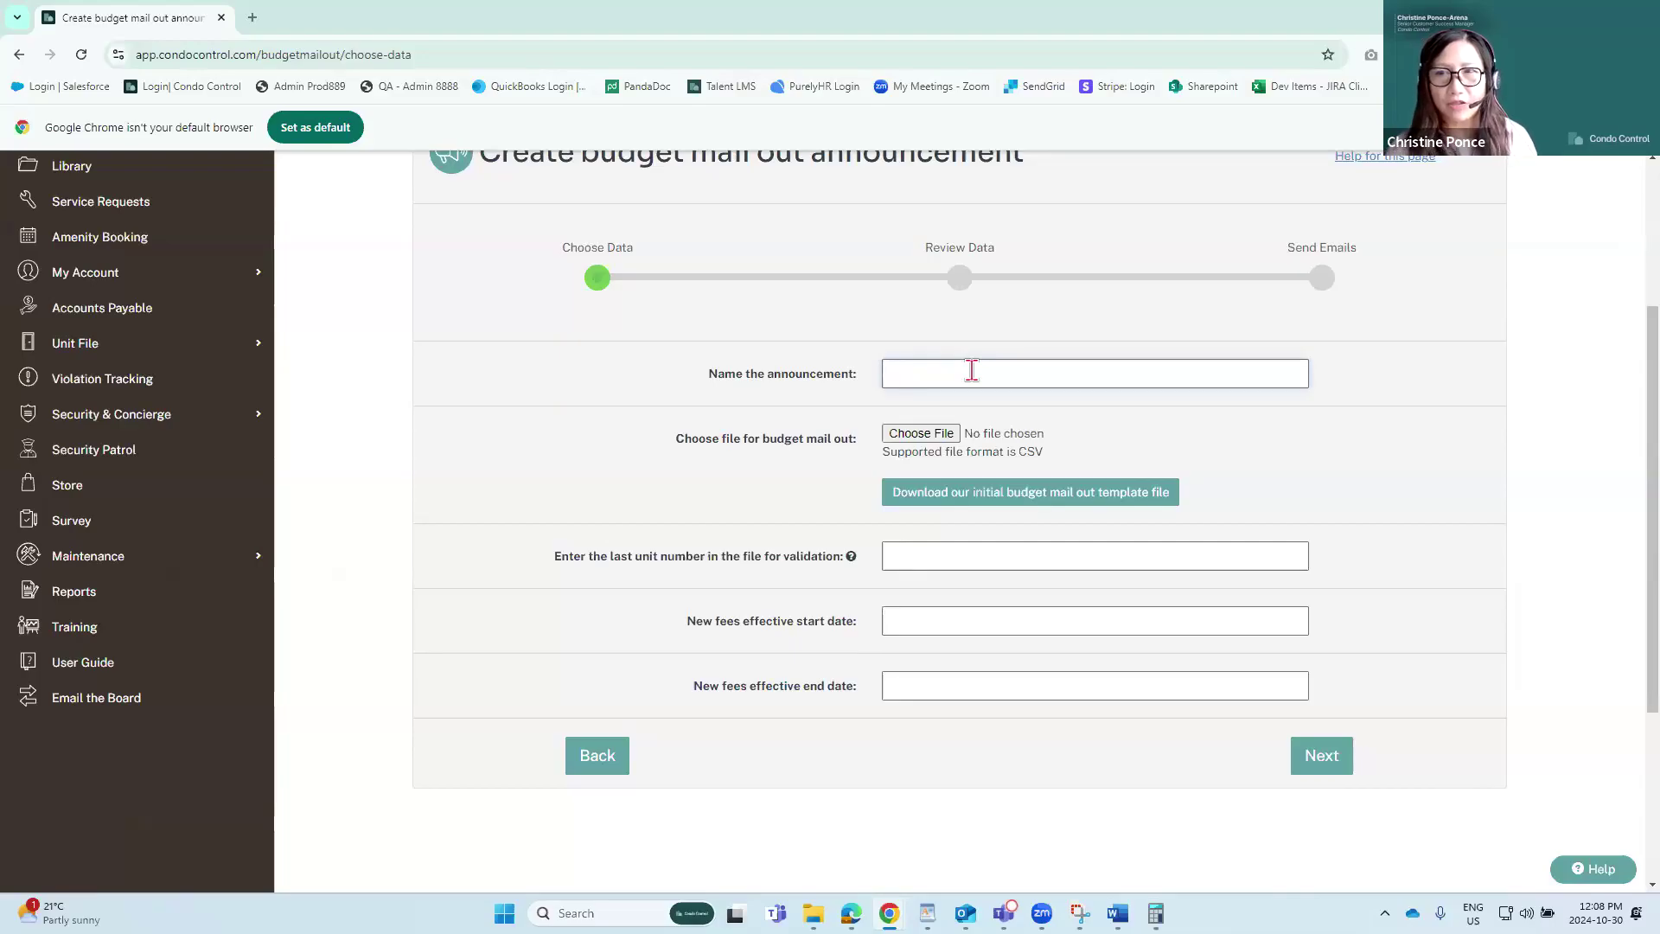
type("The Cove - Budget FY")
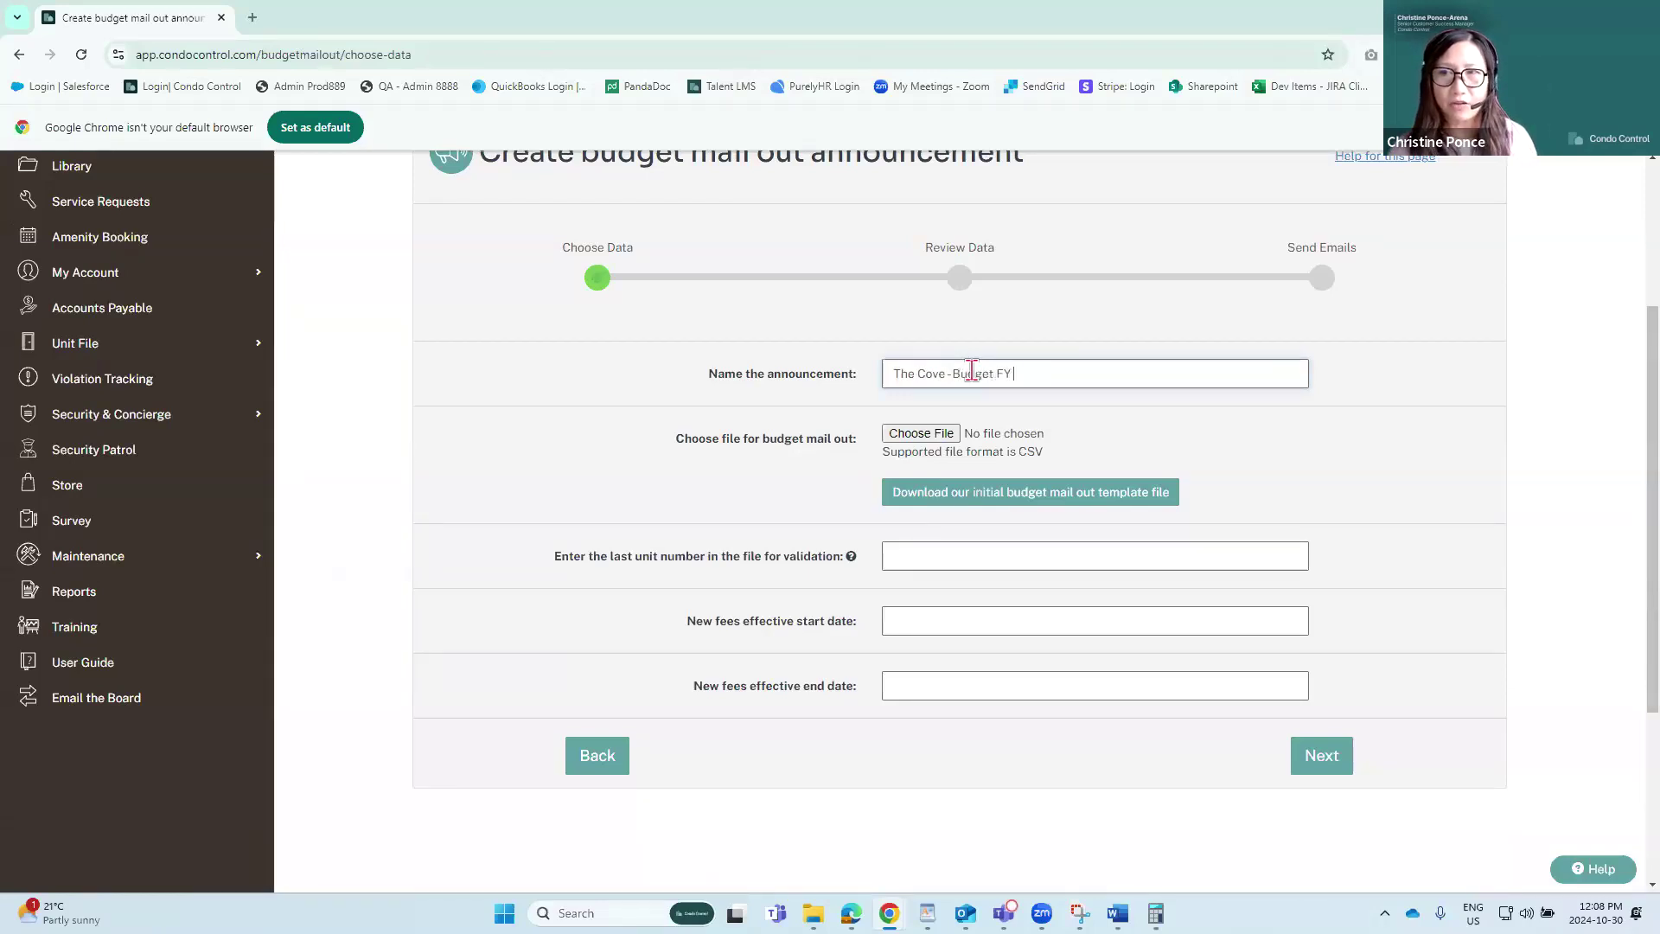
type(" 2024-205")
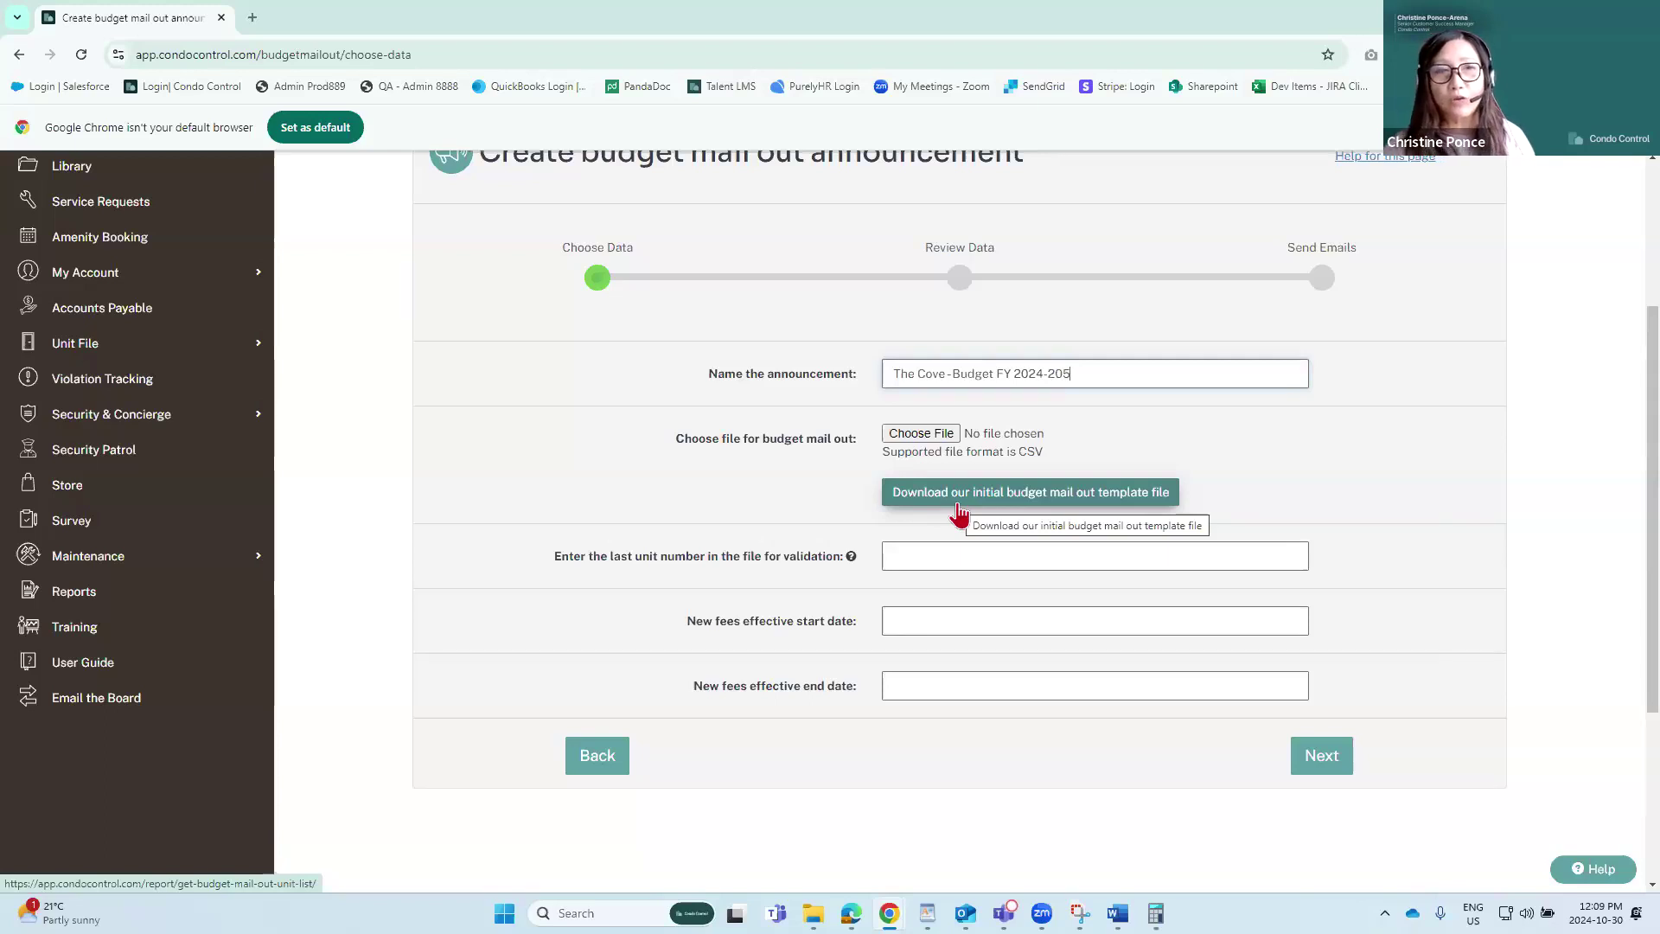
Step: Choose "Budget Mail out template CSV file" from the Webinar folder as the budget mail out file
left_click(918, 434)
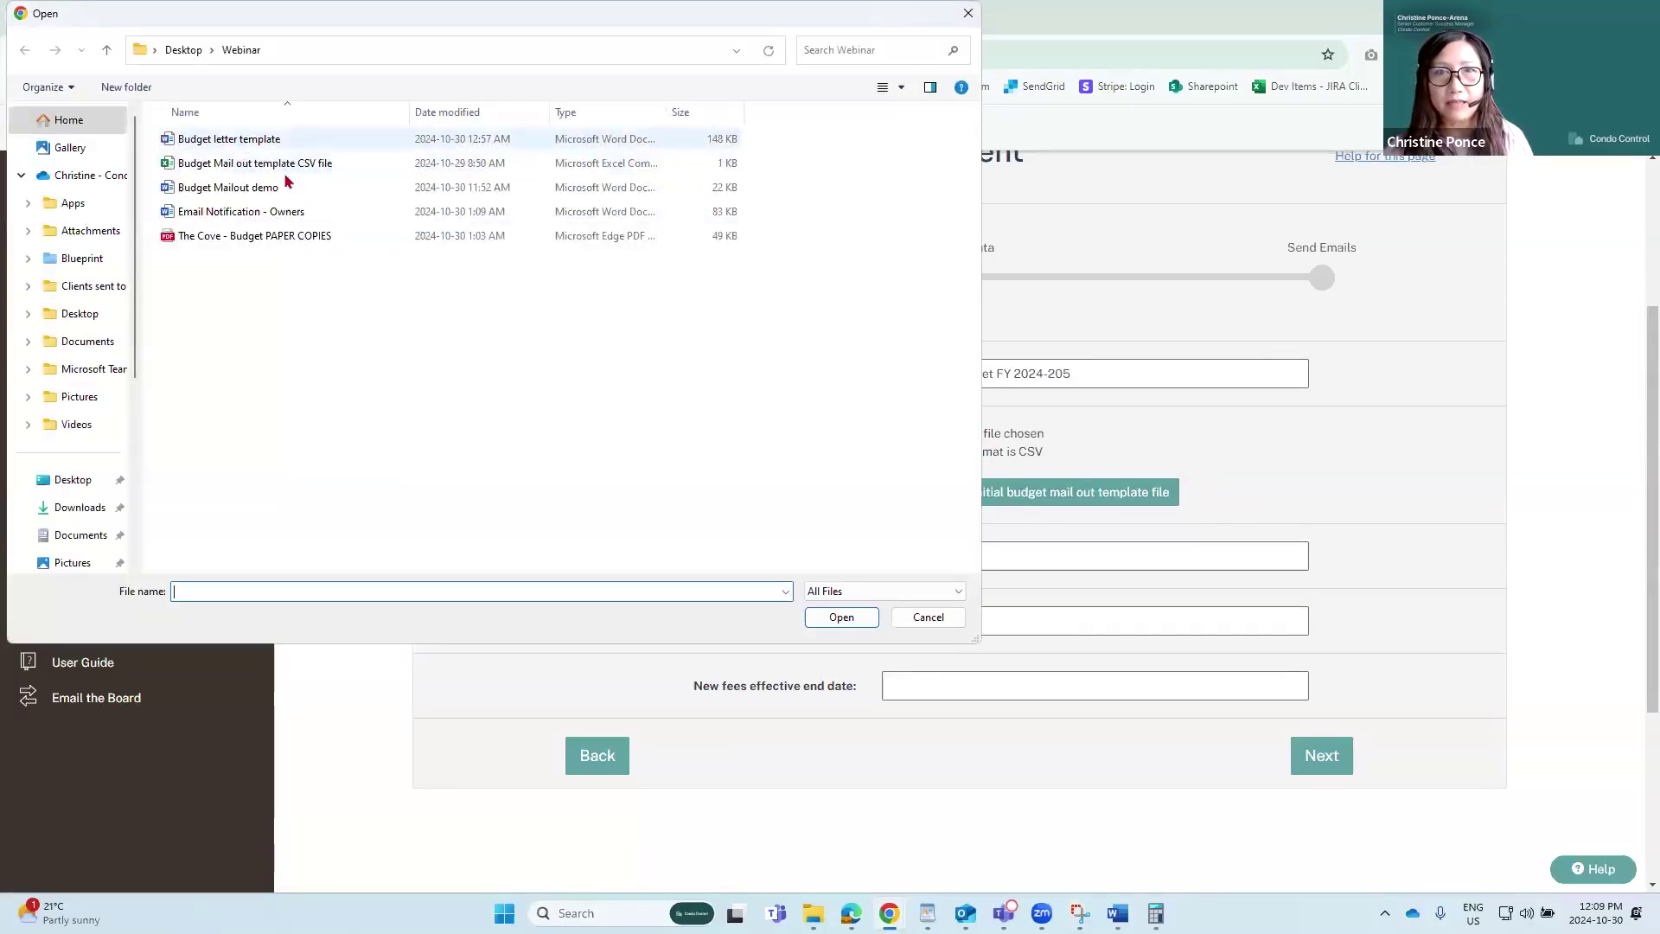
left_click(267, 165)
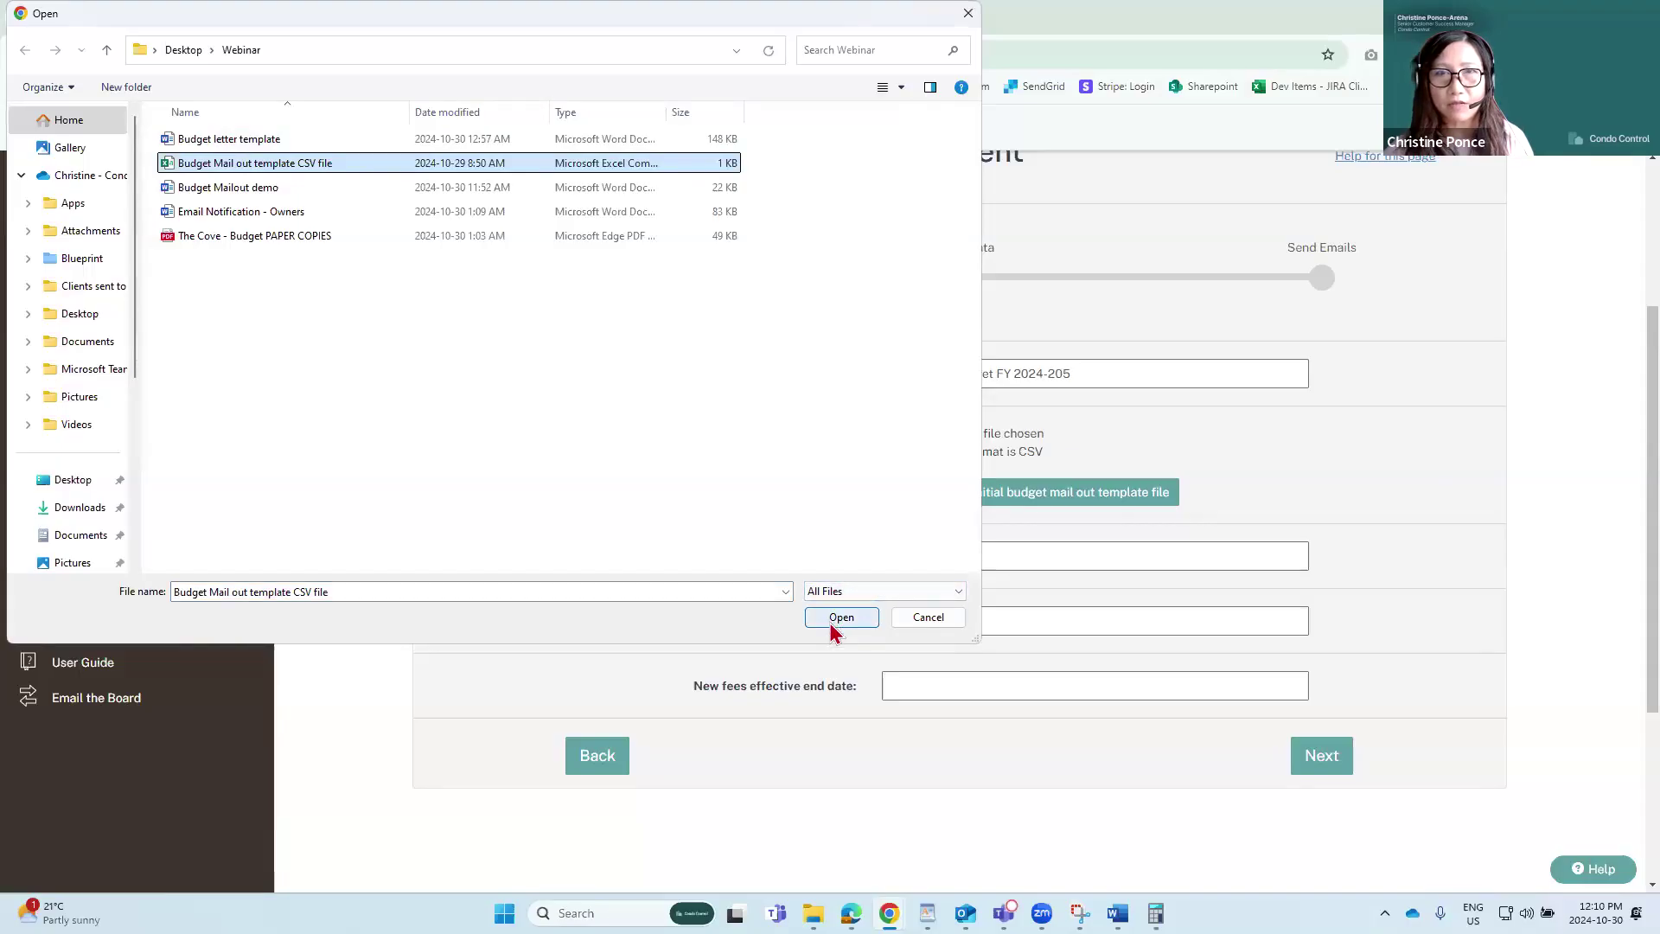
key("Return")
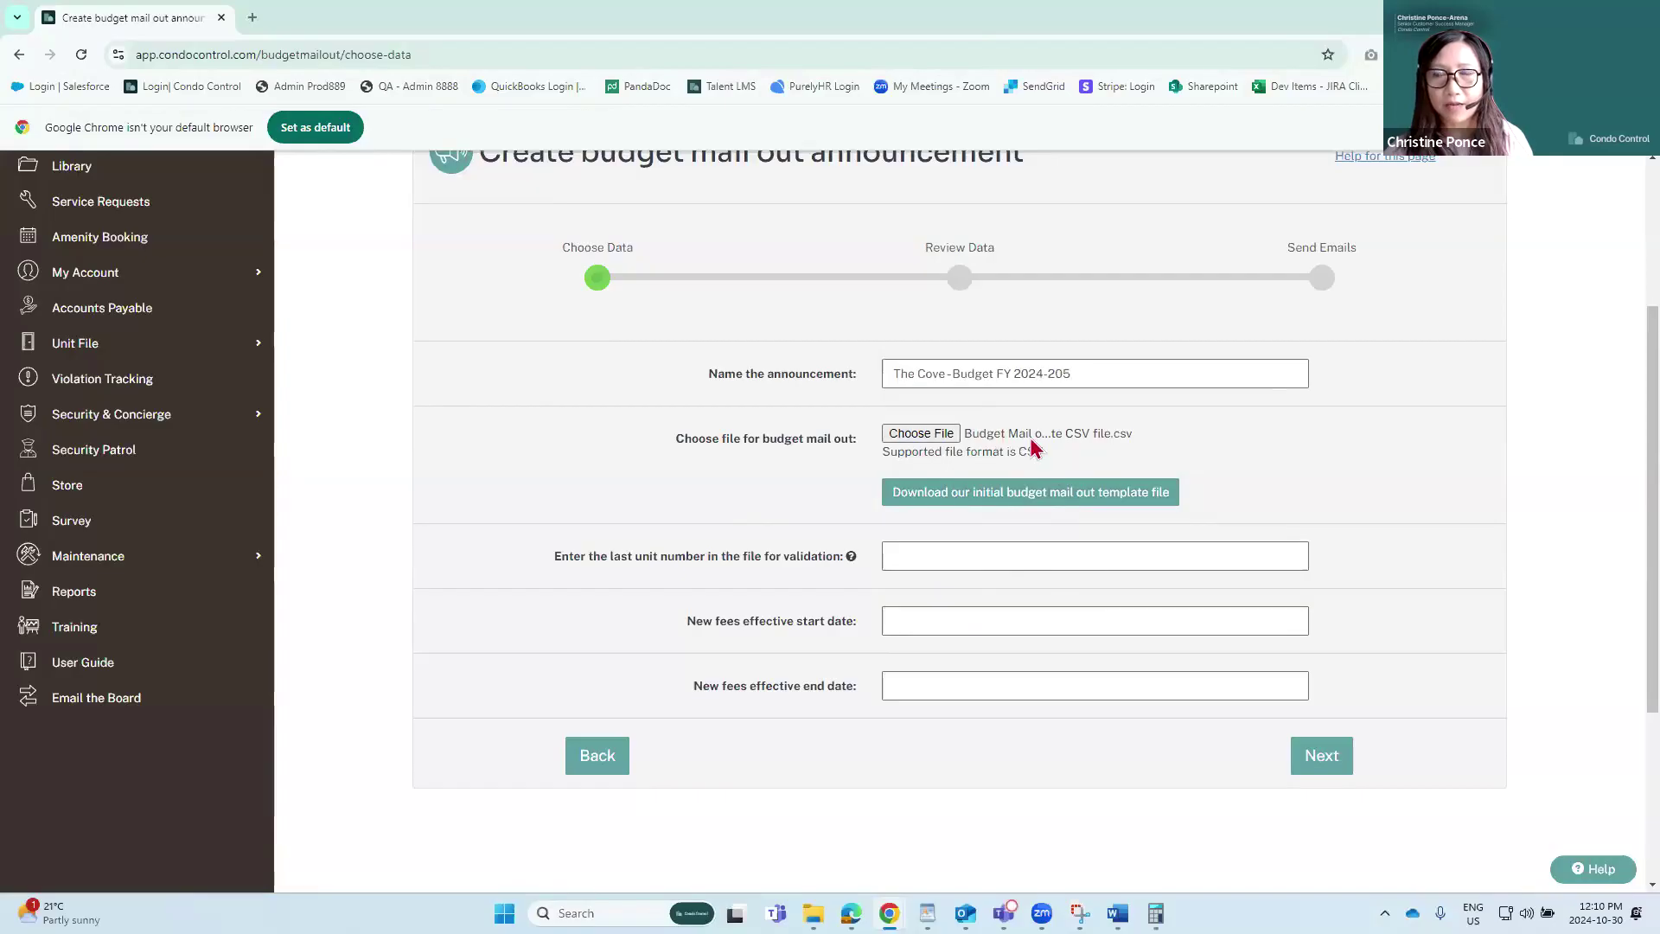
Step: Enter 9001P as the last unit number in the file for validation
left_click(955, 558)
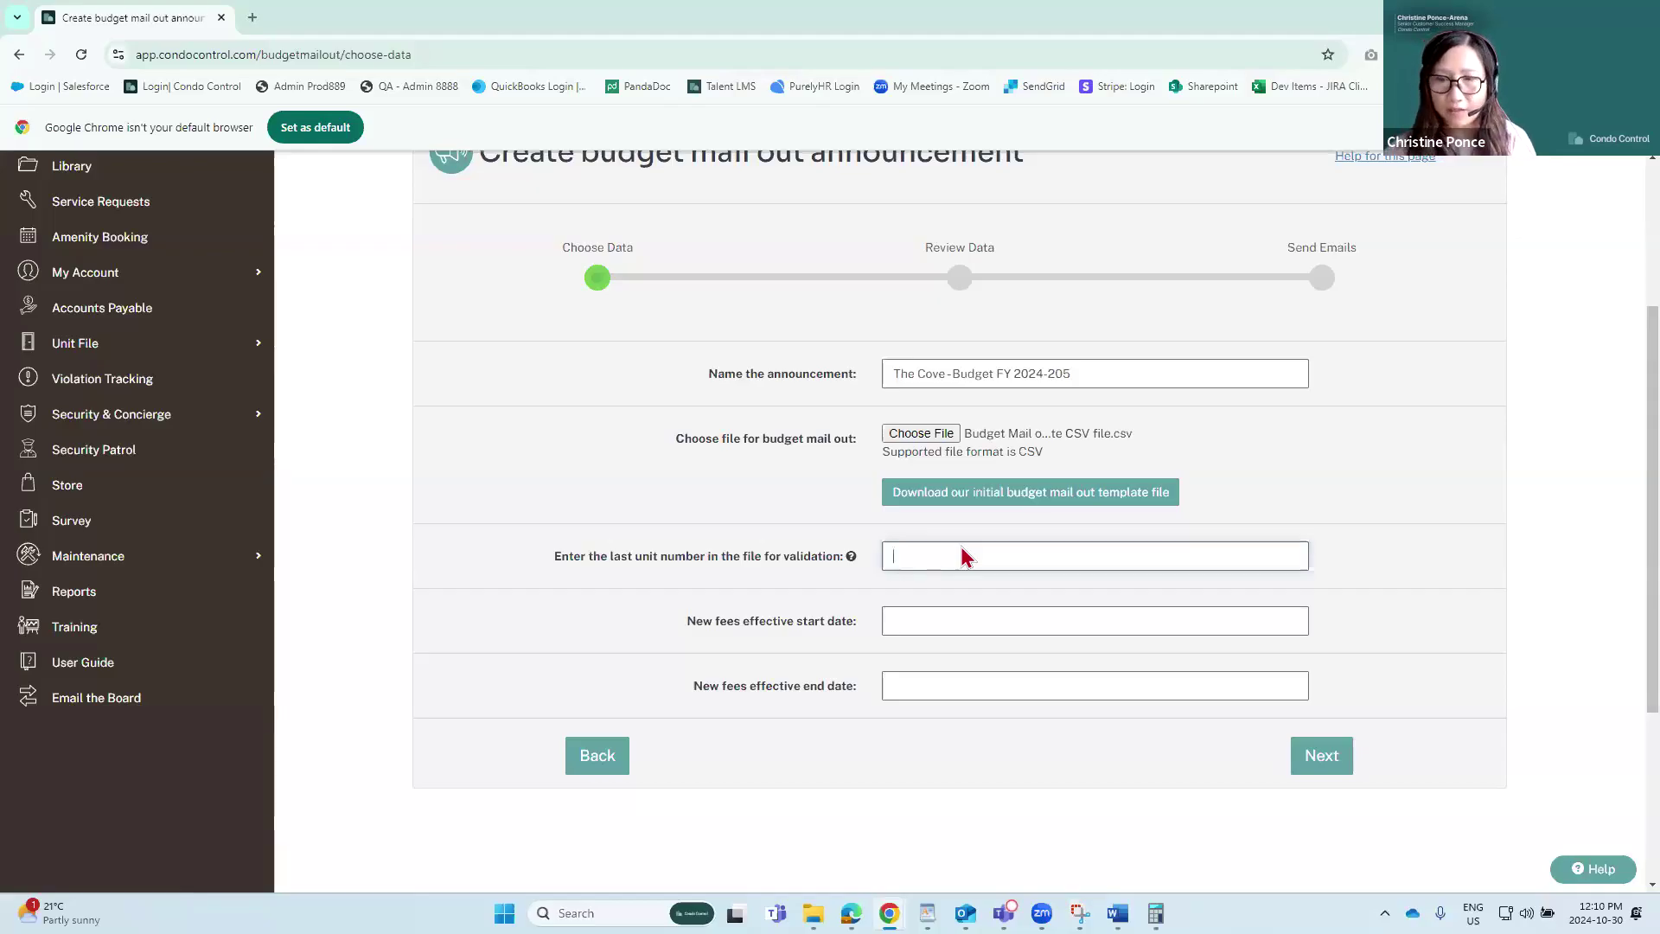
type("900")
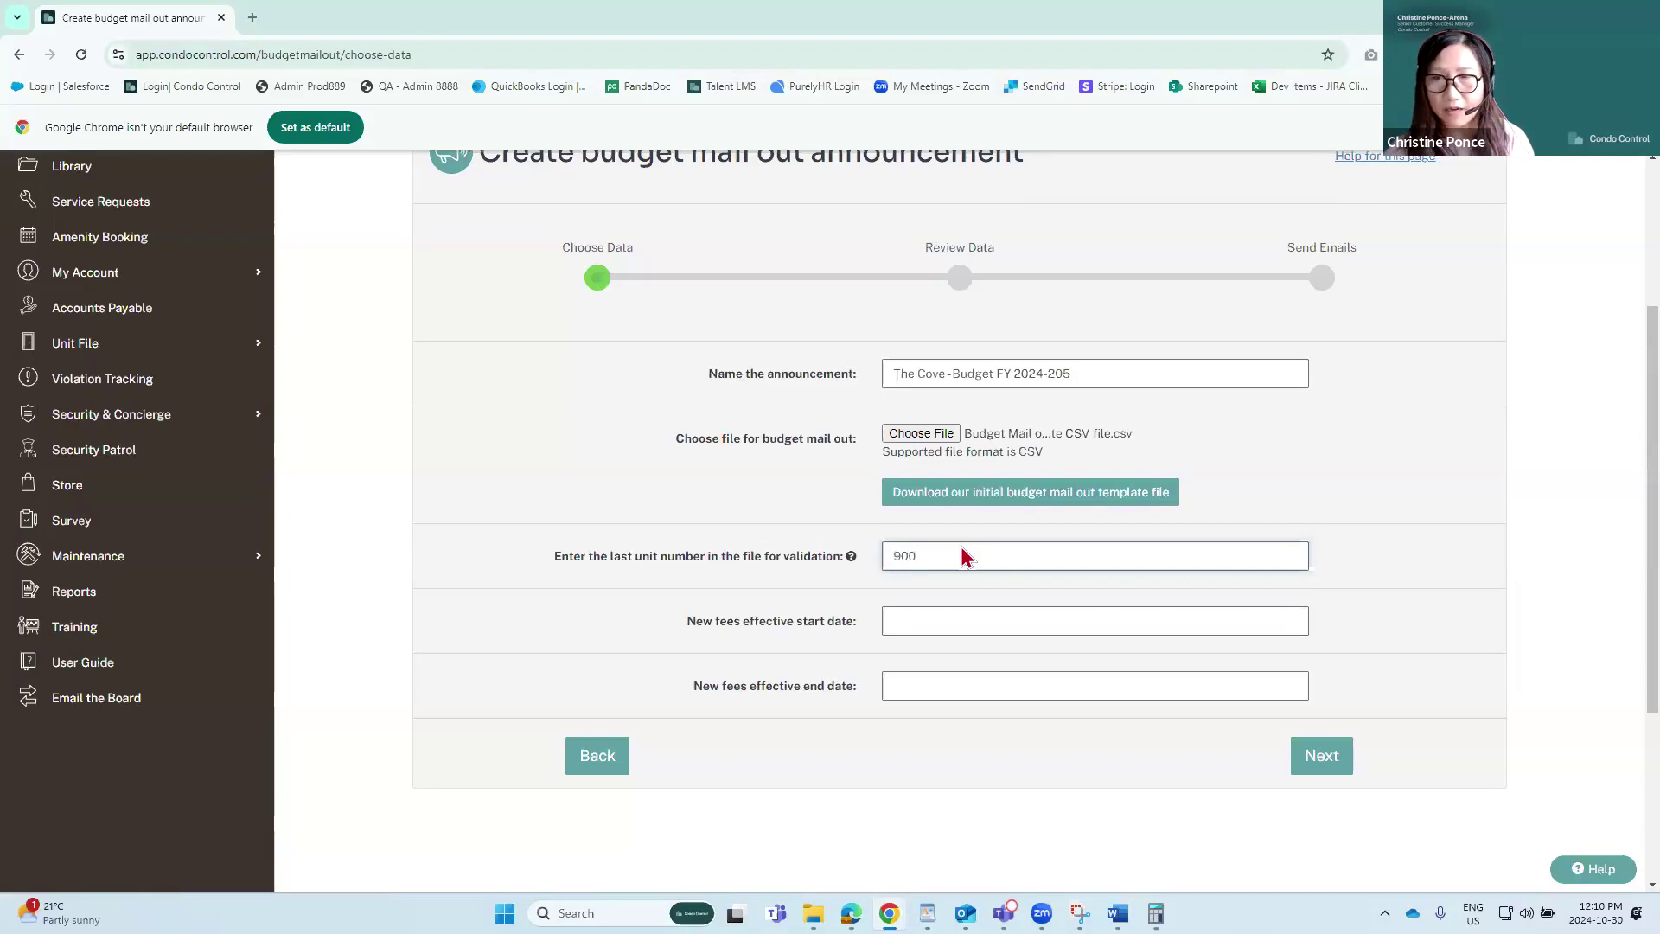
type("1P")
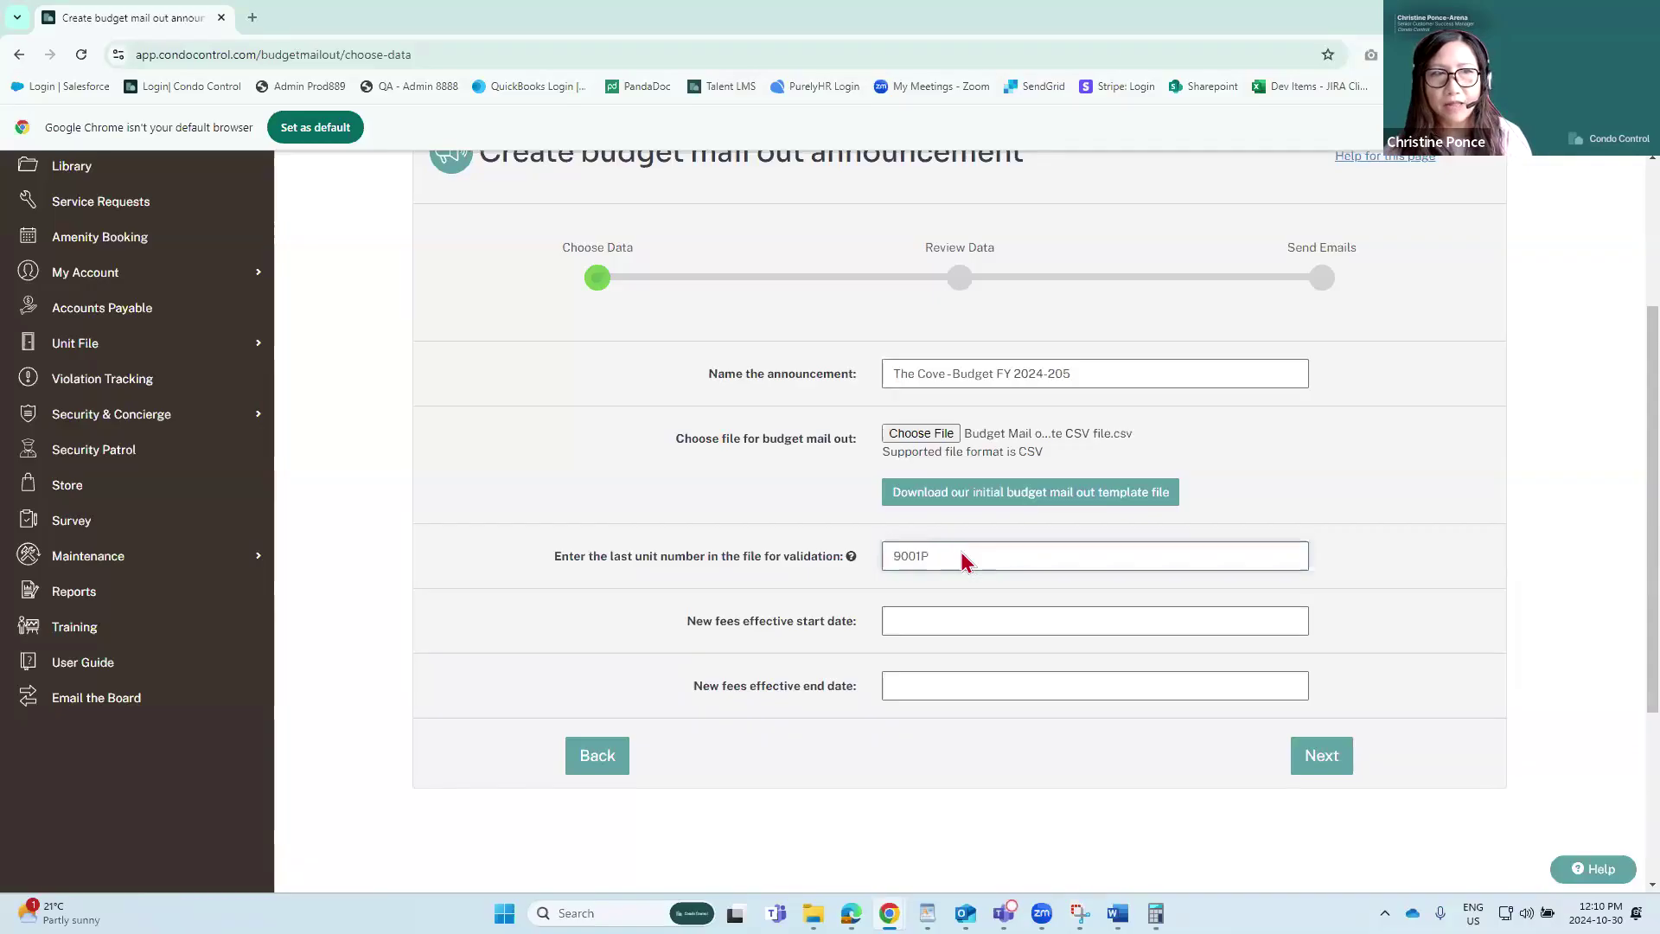
Step: Set the new fees to be effective from 12/1/2024 to 11/30/2025 and continue to the data review
left_click(958, 623)
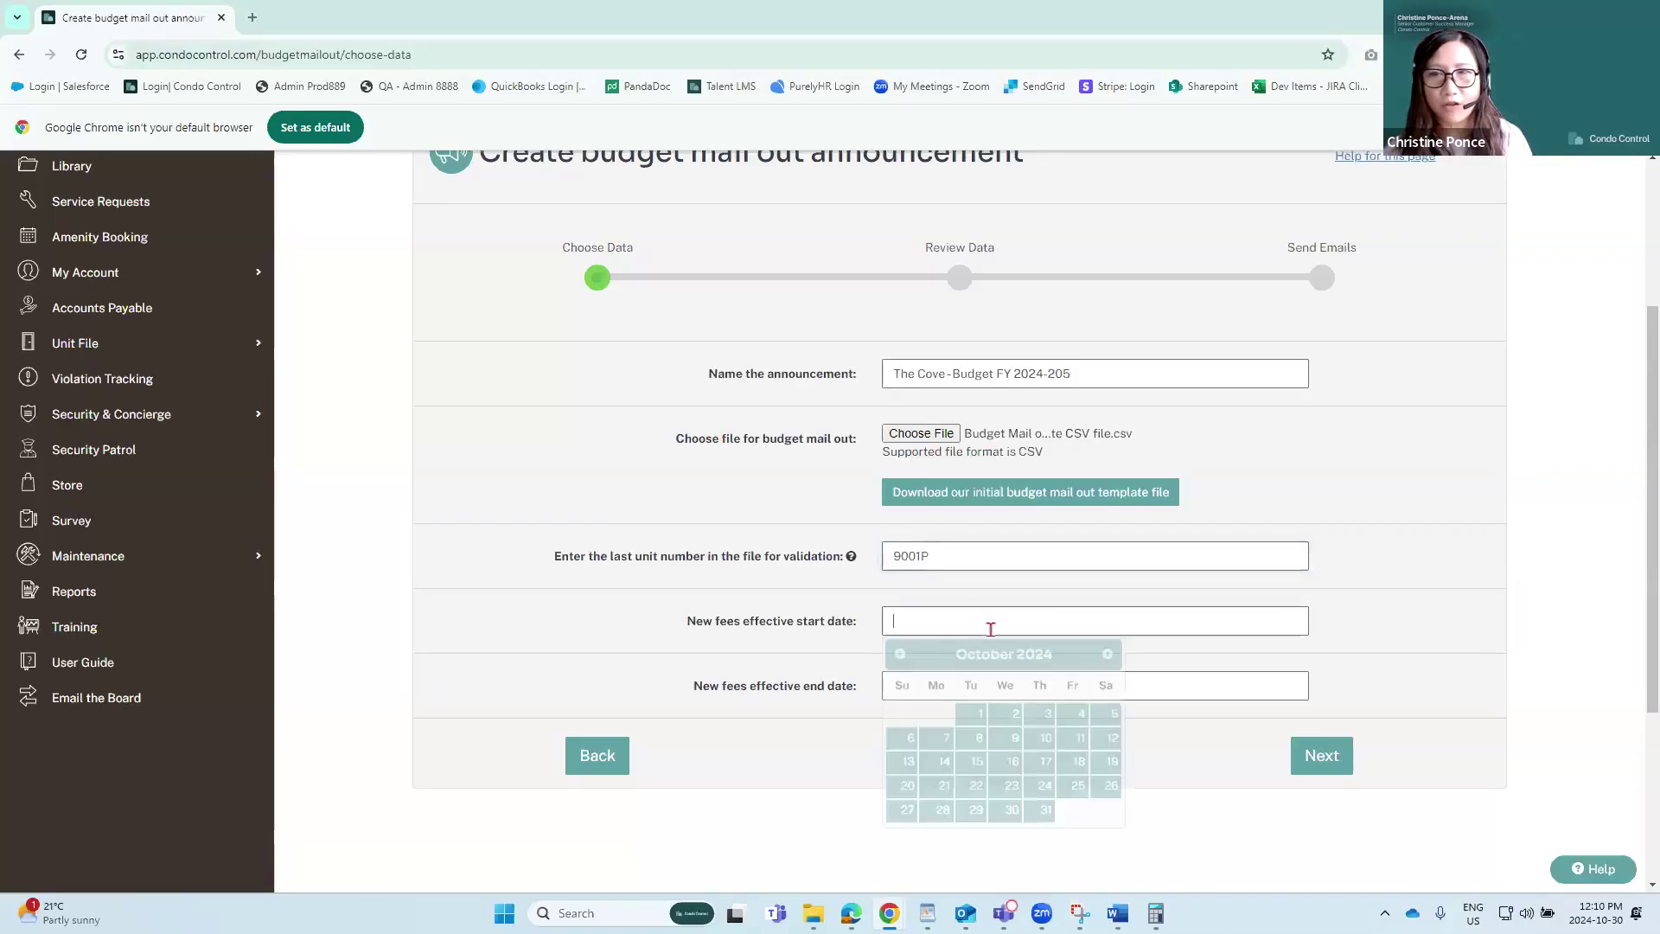
left_click(1107, 654)
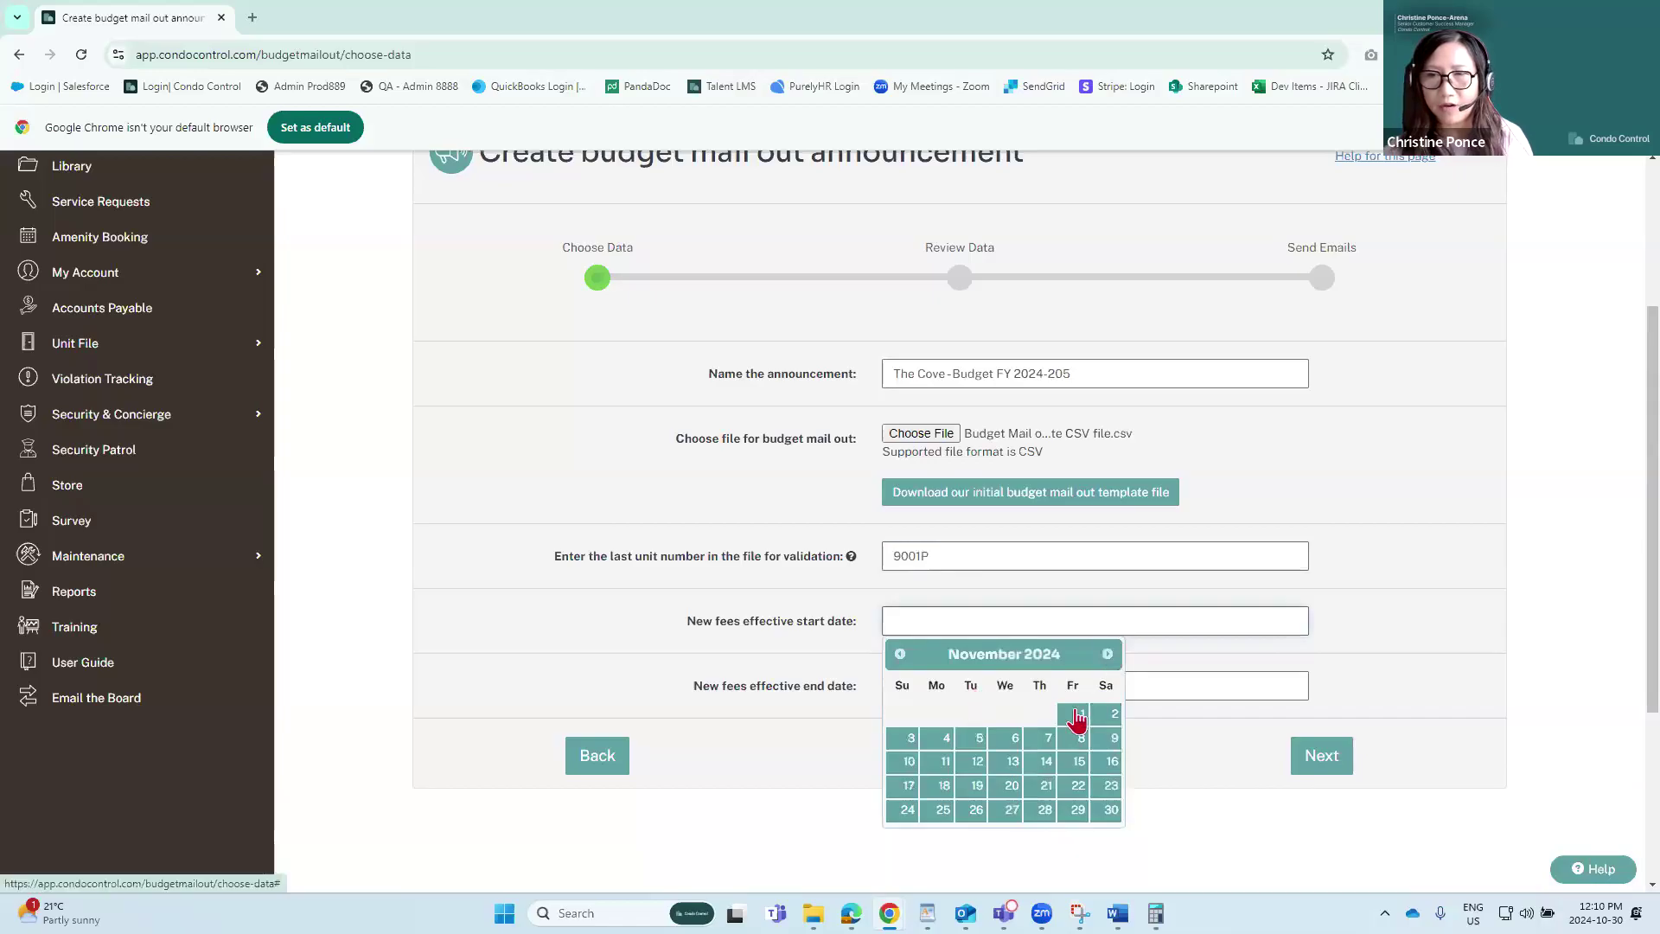
left_click(1107, 654)
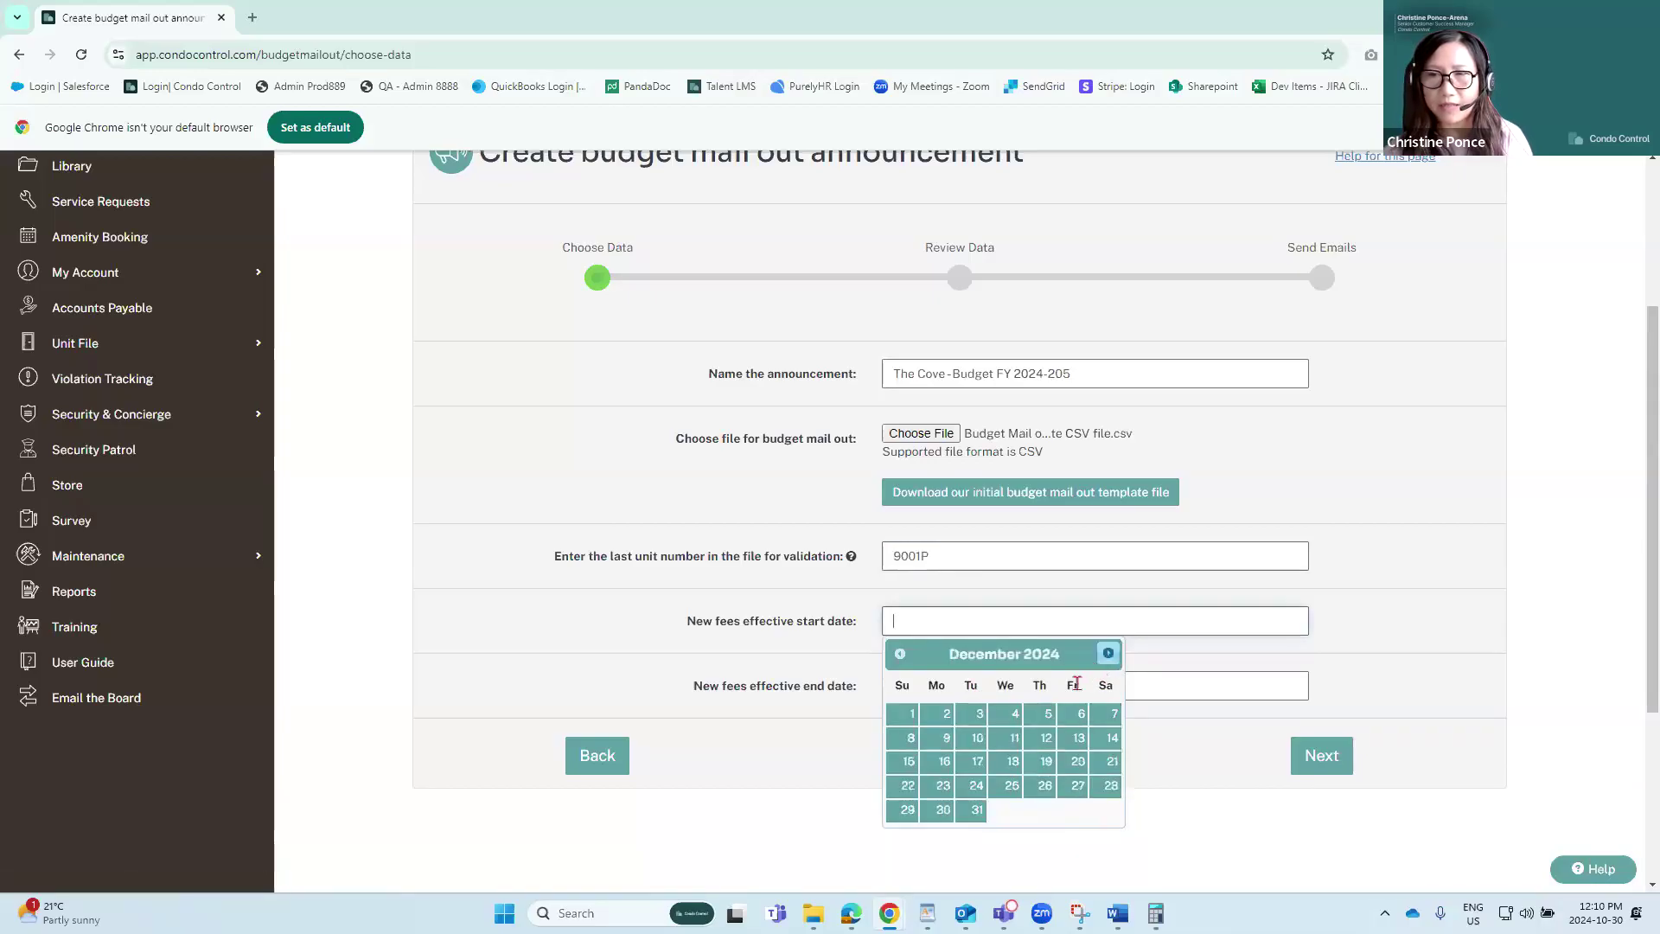
left_click(914, 716)
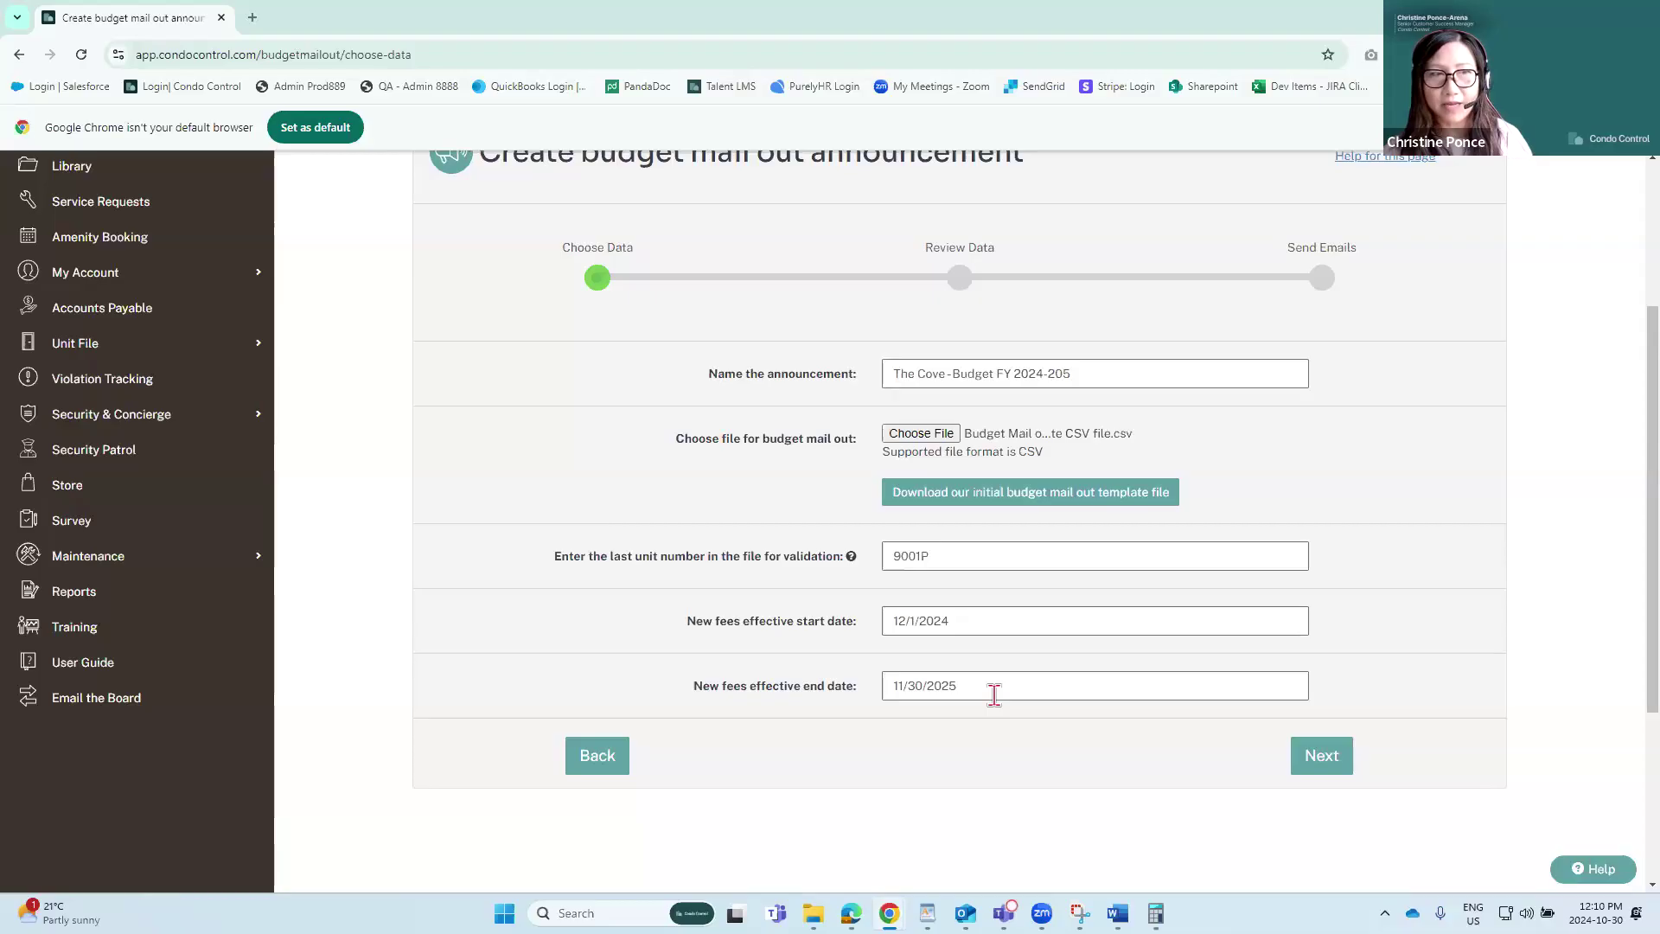
left_click(1322, 757)
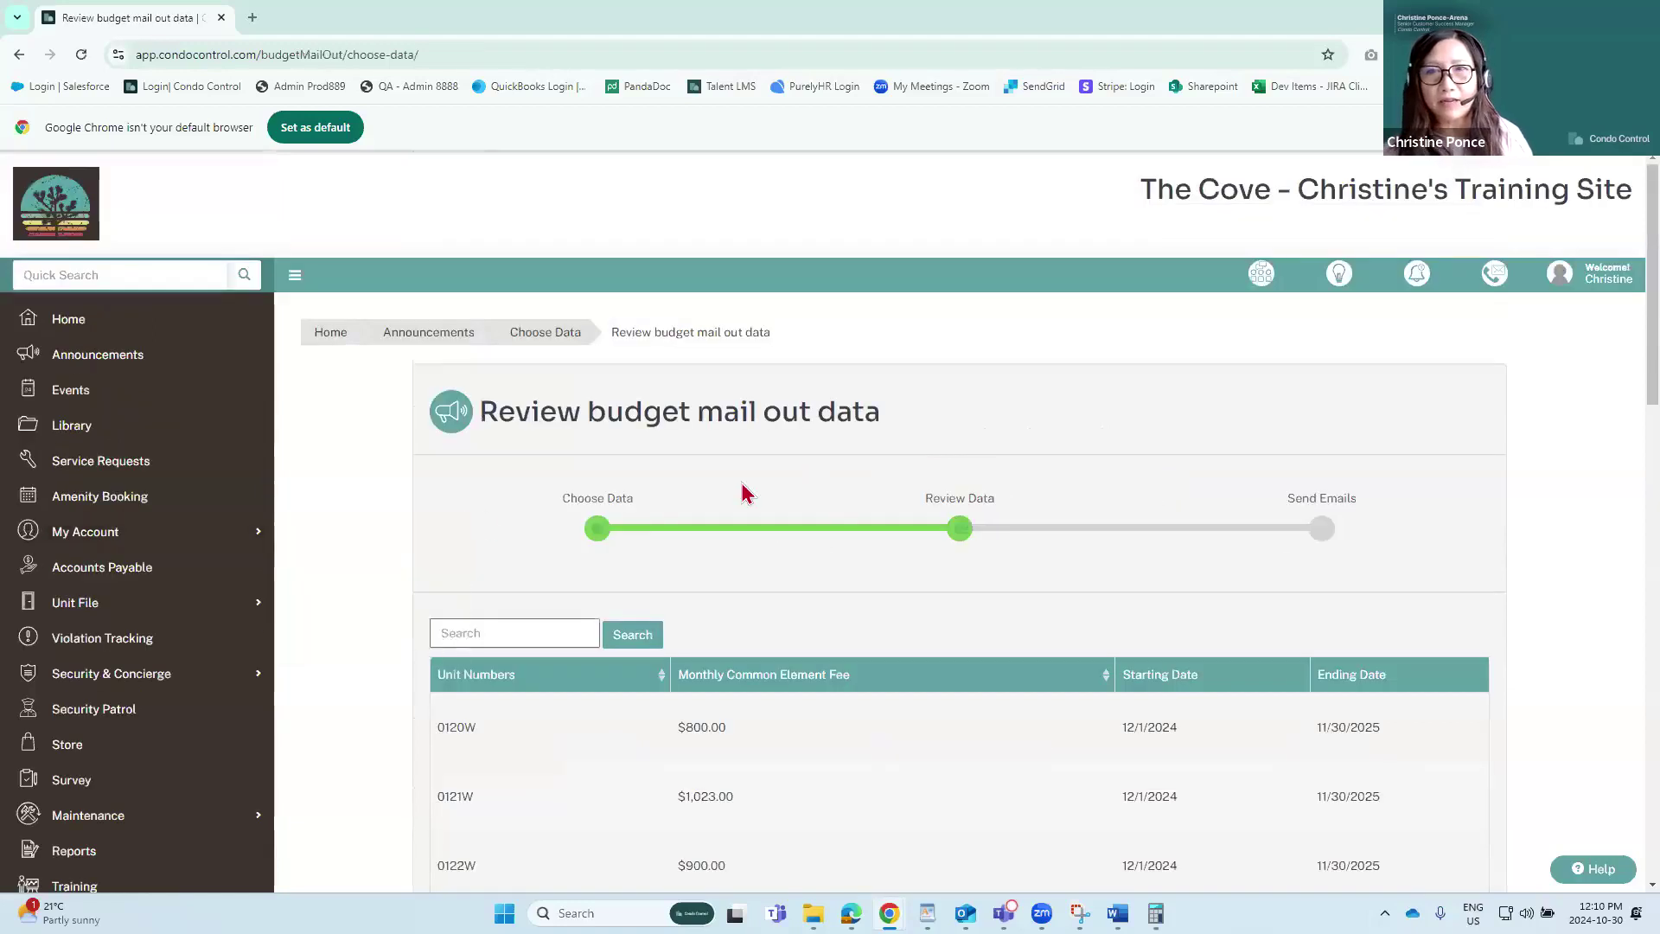
Step: Review the units' monthly common element fees and dates on both pages of the table, and continue to the Send Emails stage
scroll(832, 503, "down", 1)
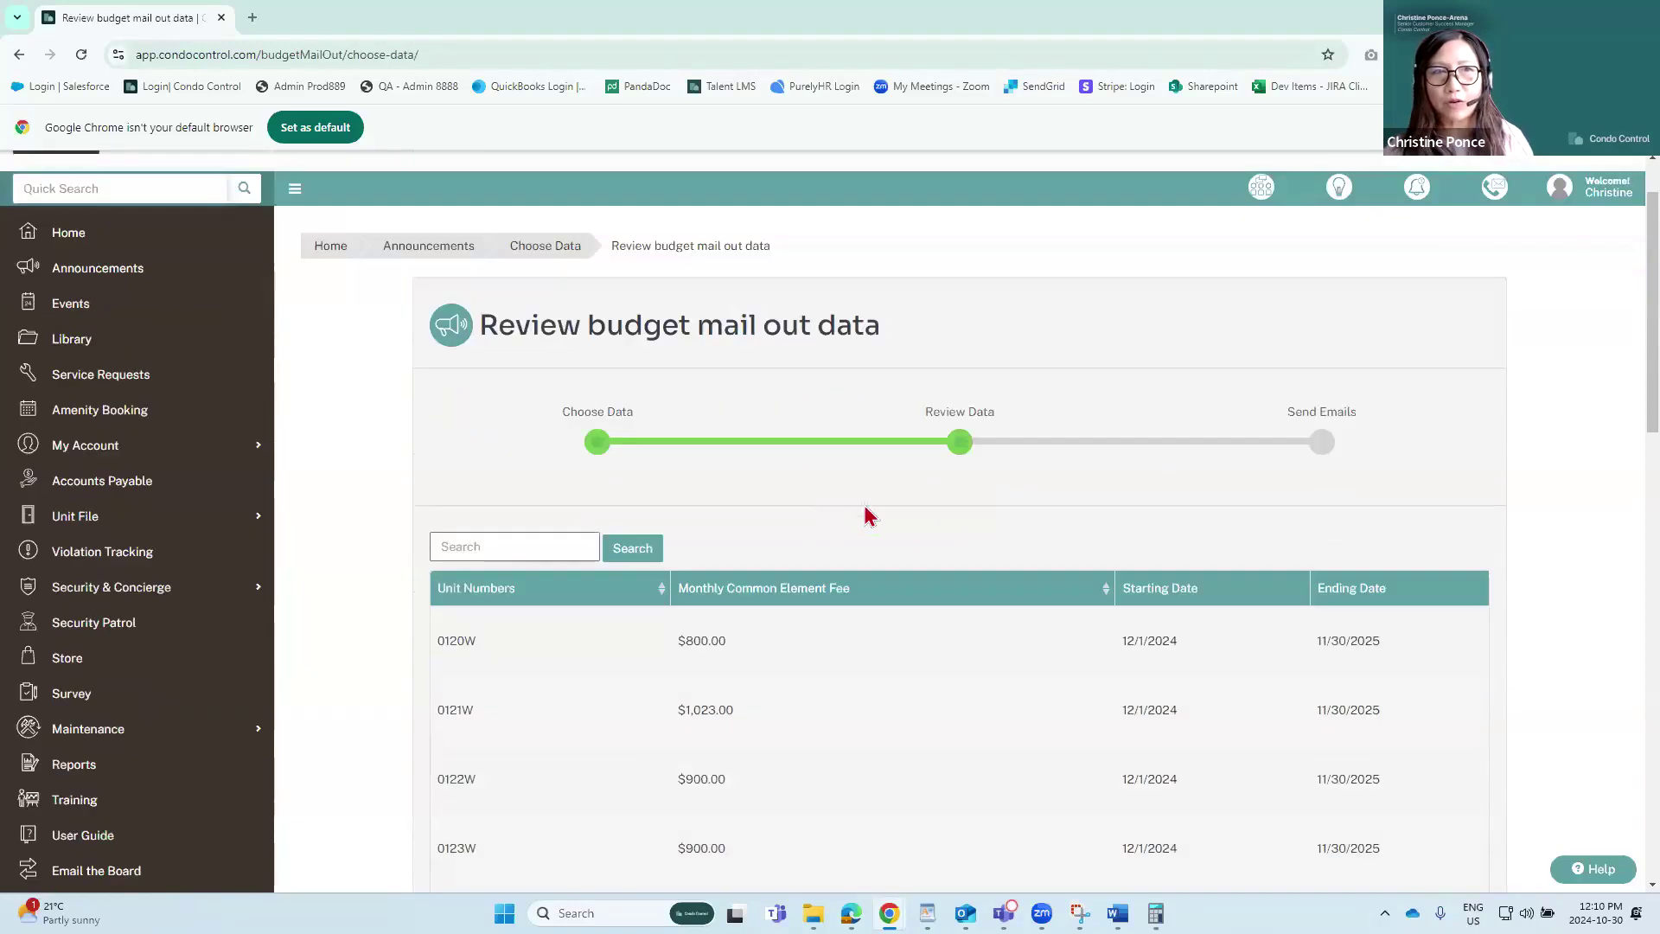
scroll(990, 571, "down", 3)
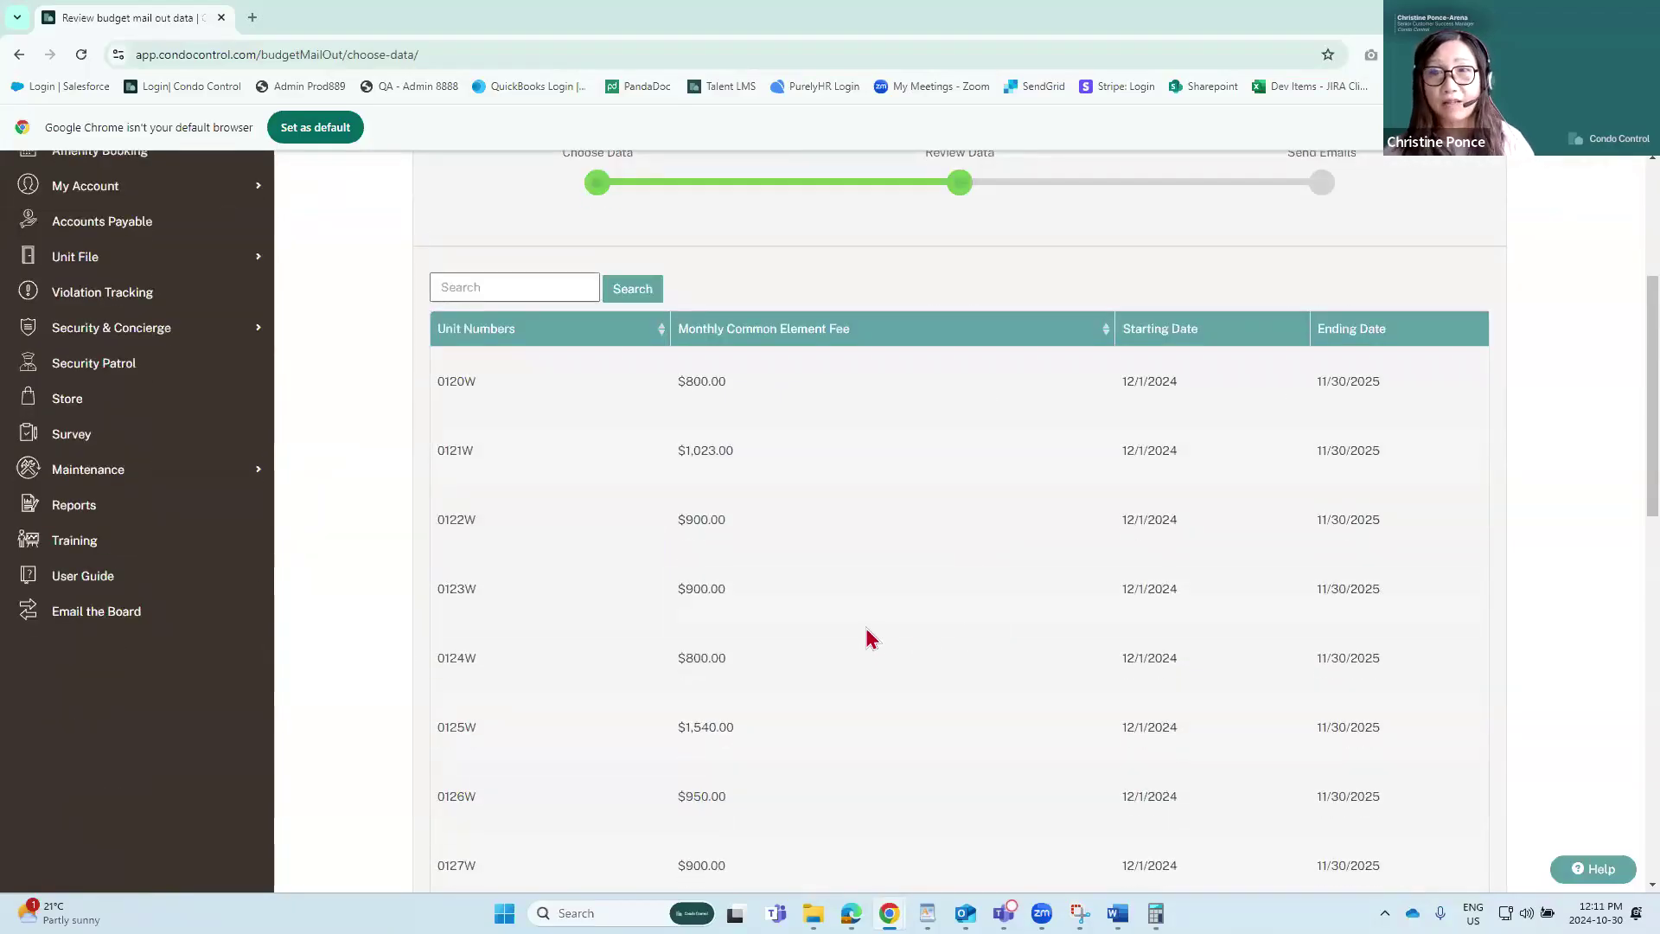
scroll(870, 638, "down", 3)
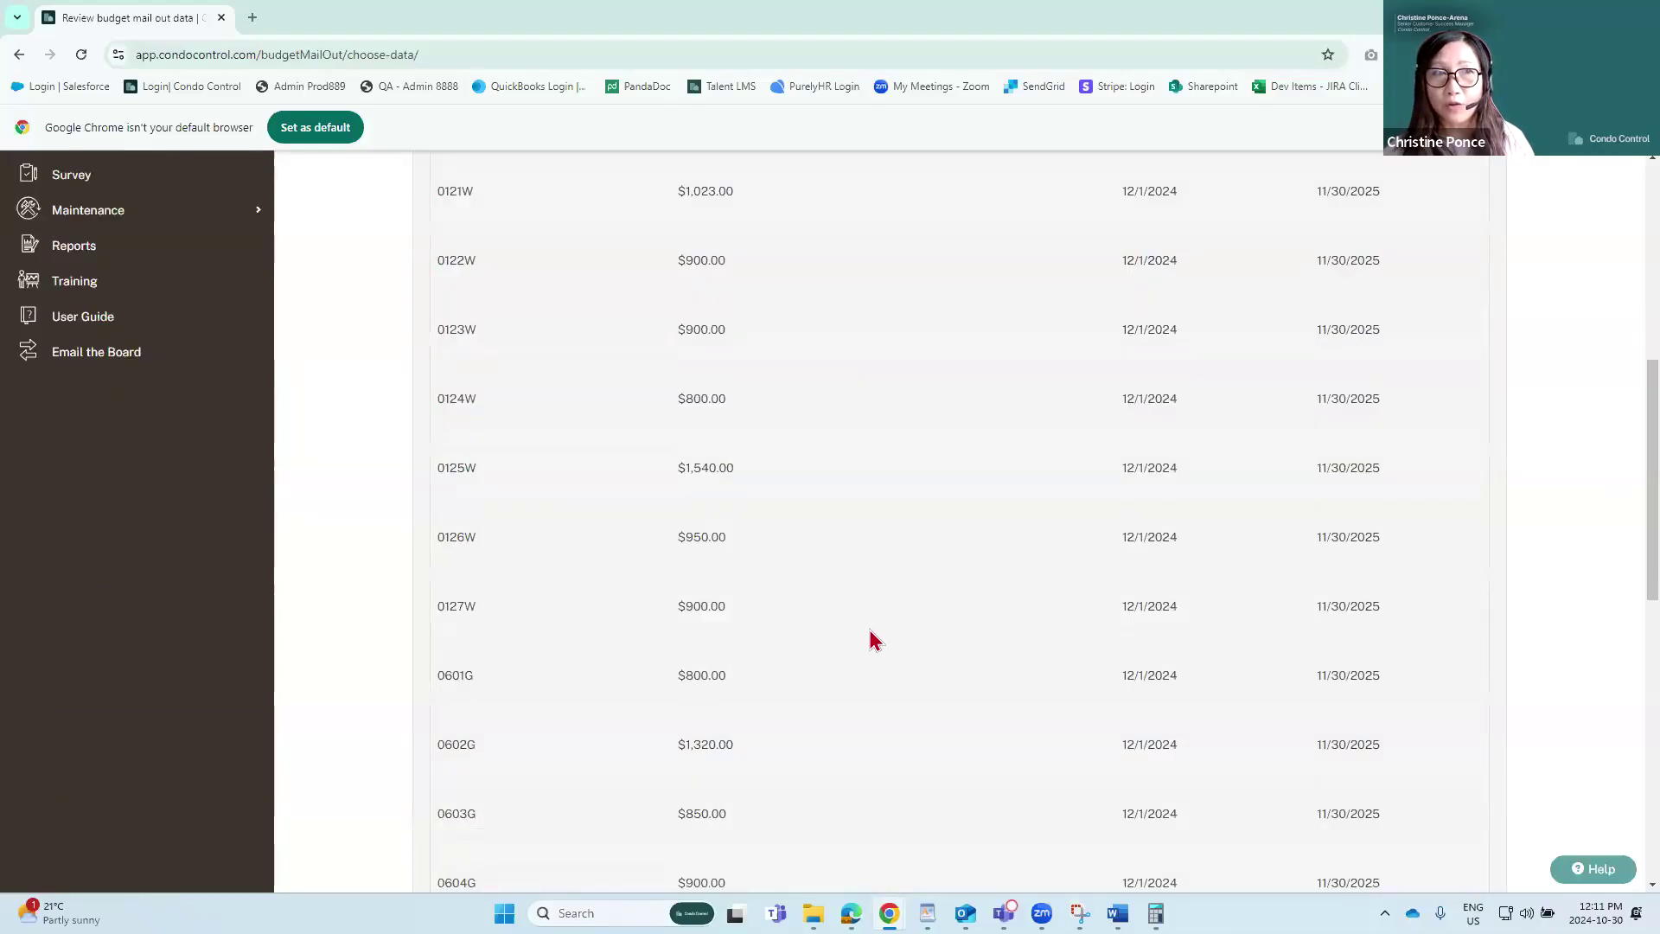
scroll(870, 638, "down", 7)
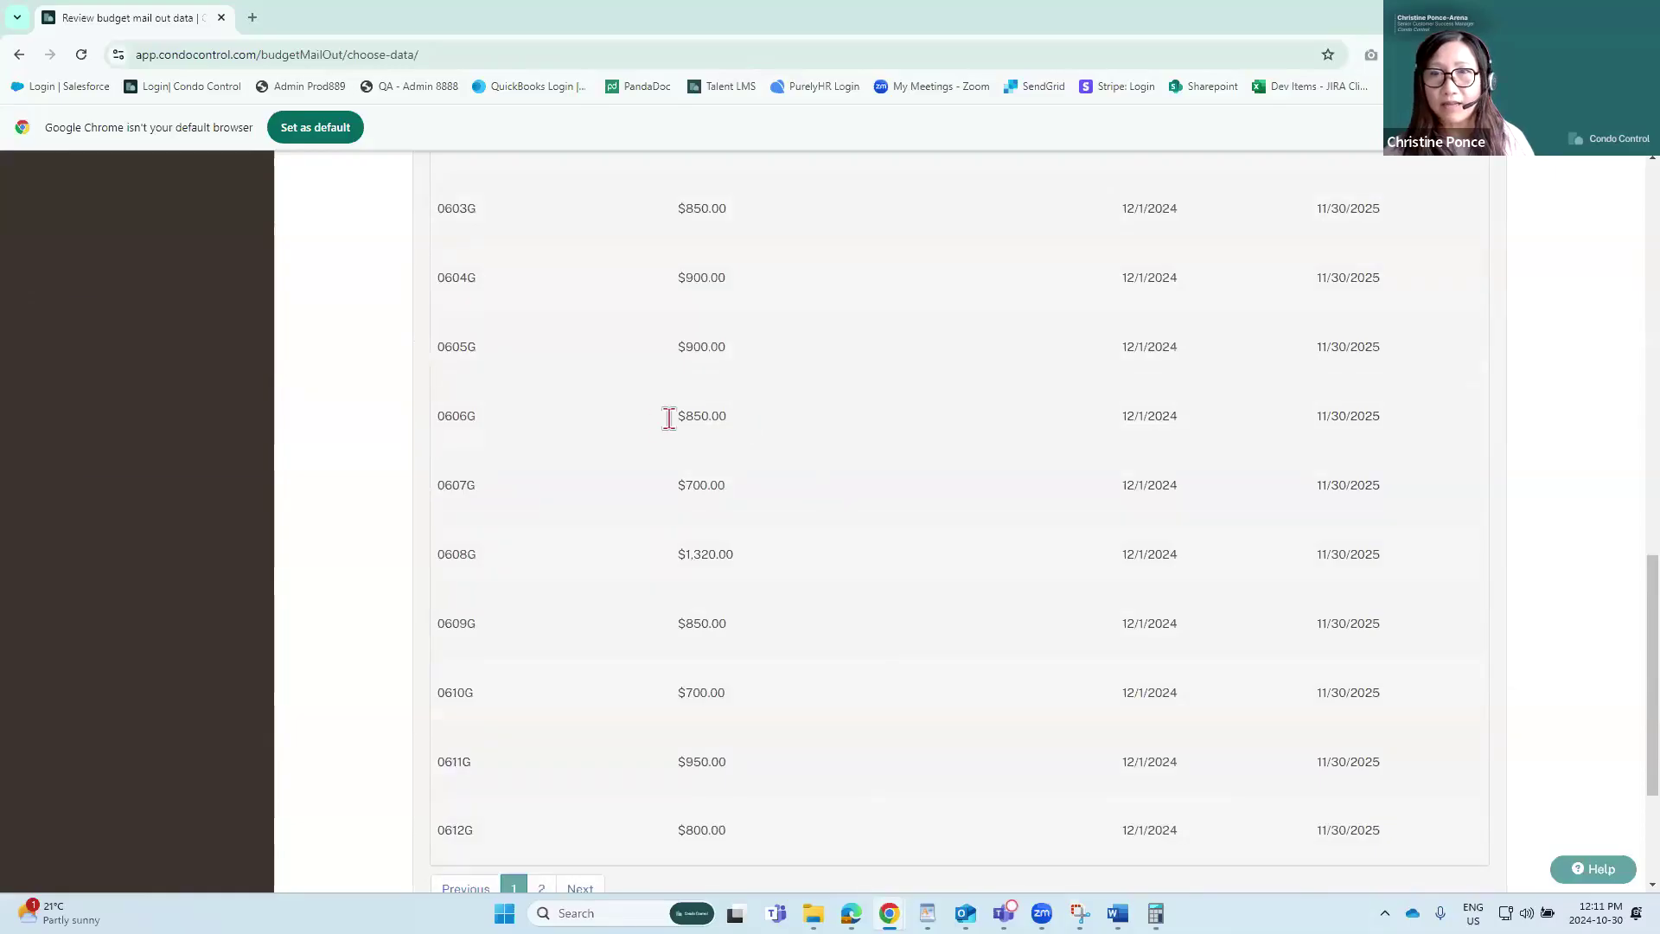
scroll(515, 689, "down", 2)
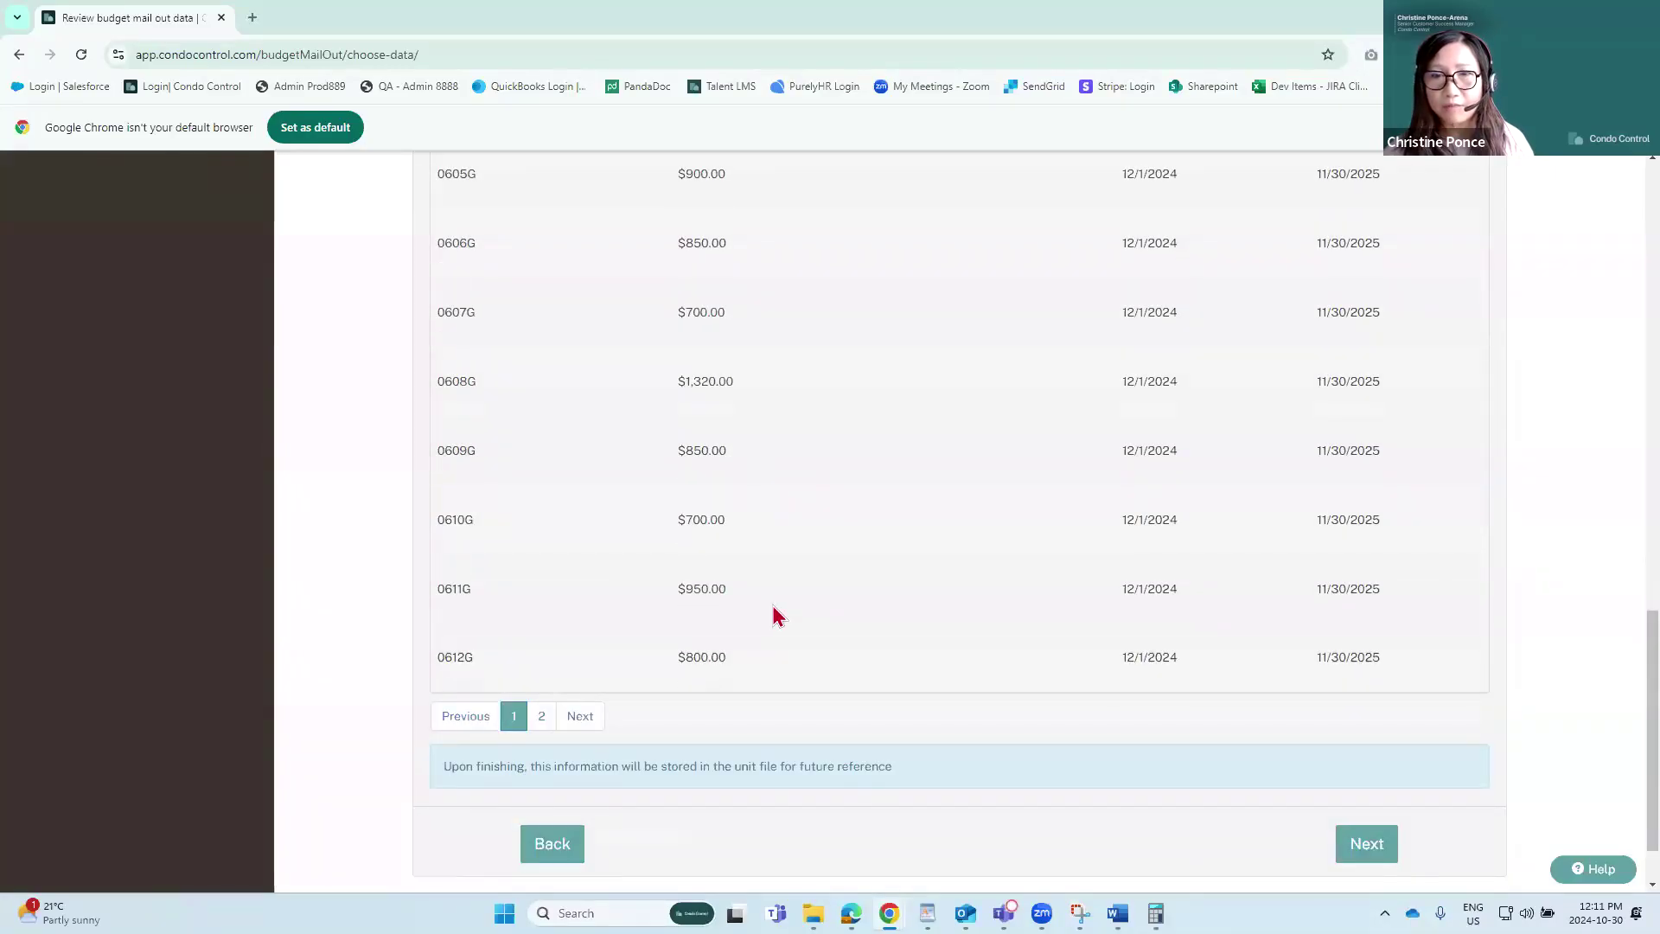
left_click(541, 717)
scroll(1124, 389, "up", 3)
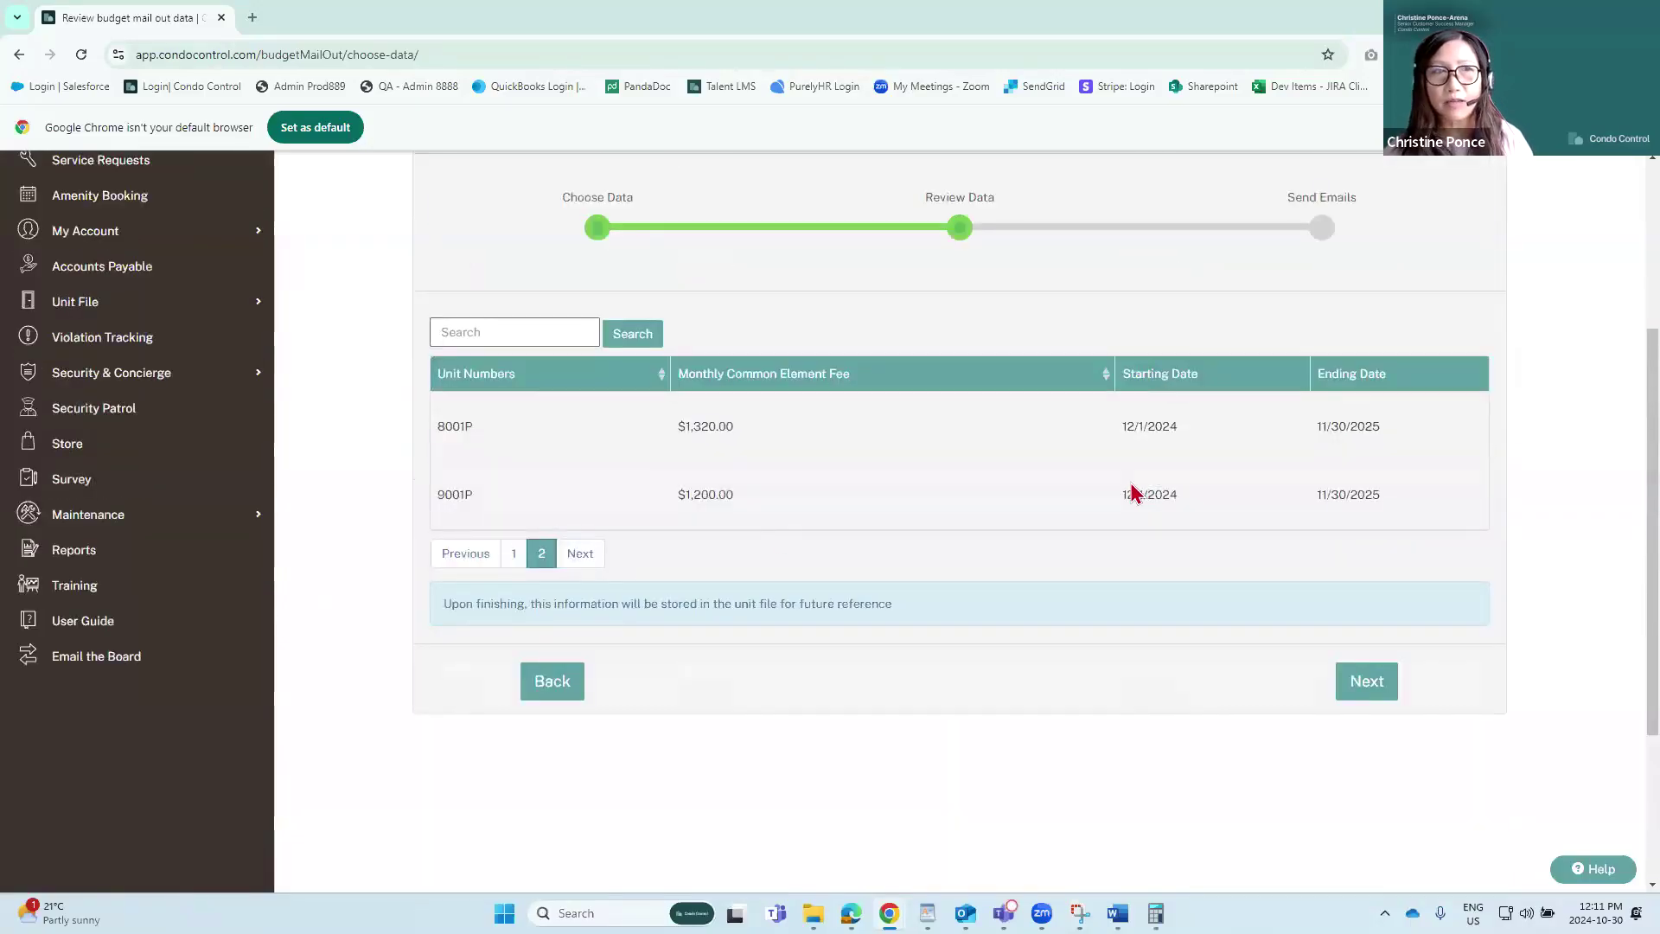
left_click(1366, 682)
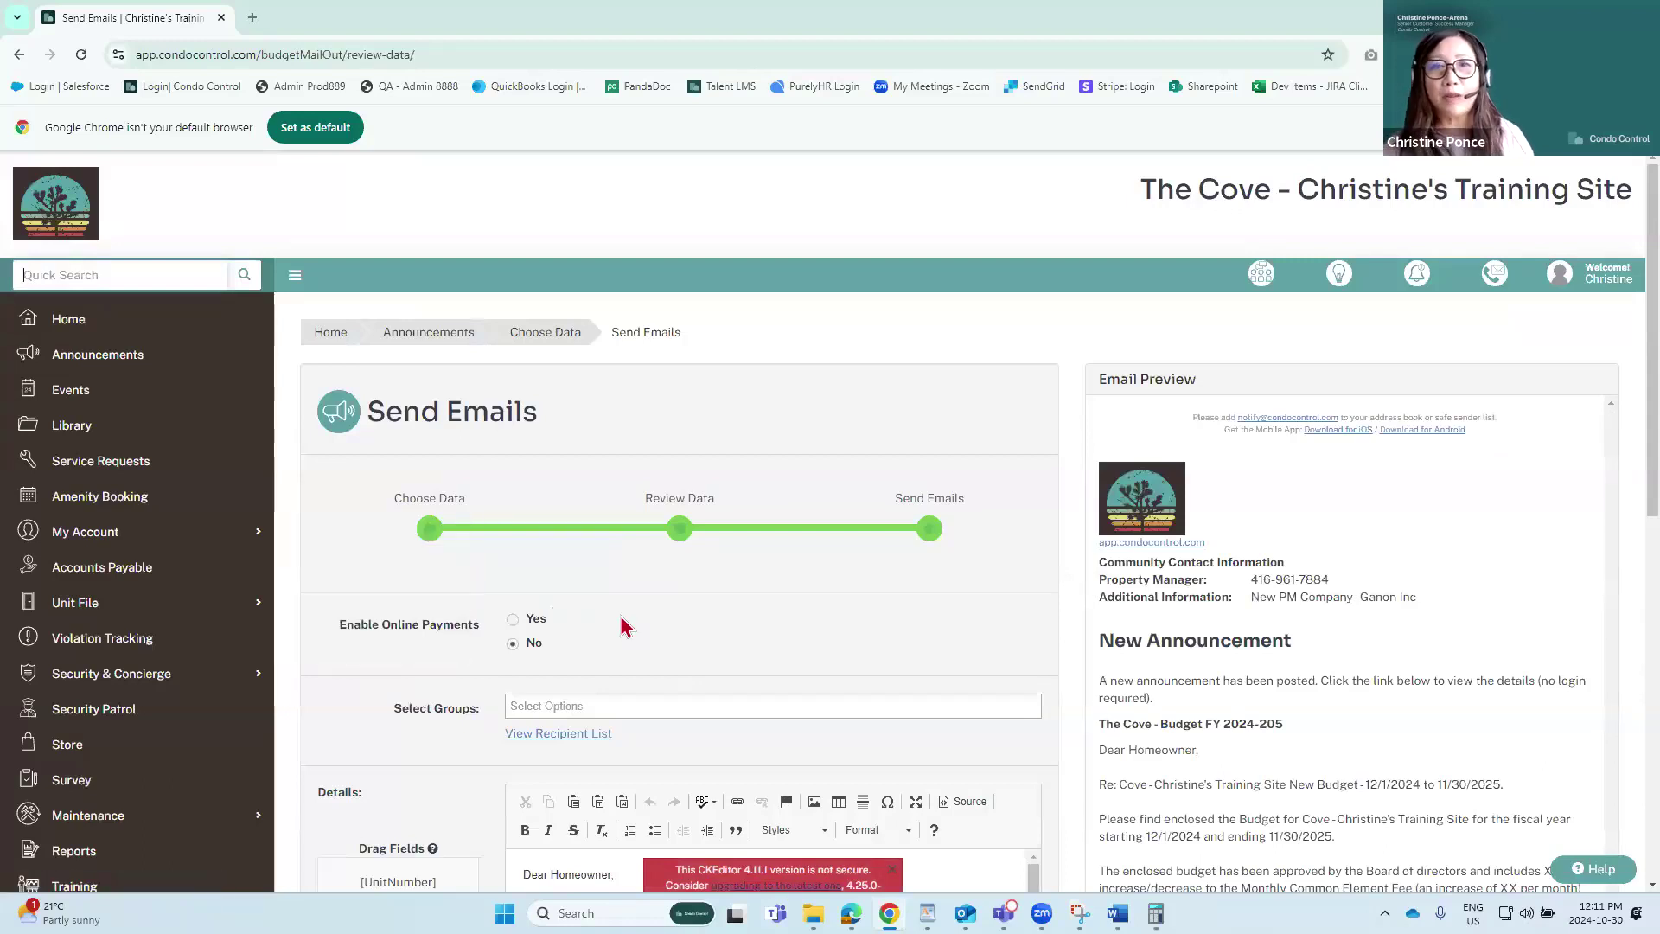
Step: Add the Owners and Board Members groups as recipients of the announcement and open the recipient list
scroll(689, 619, "down", 2)
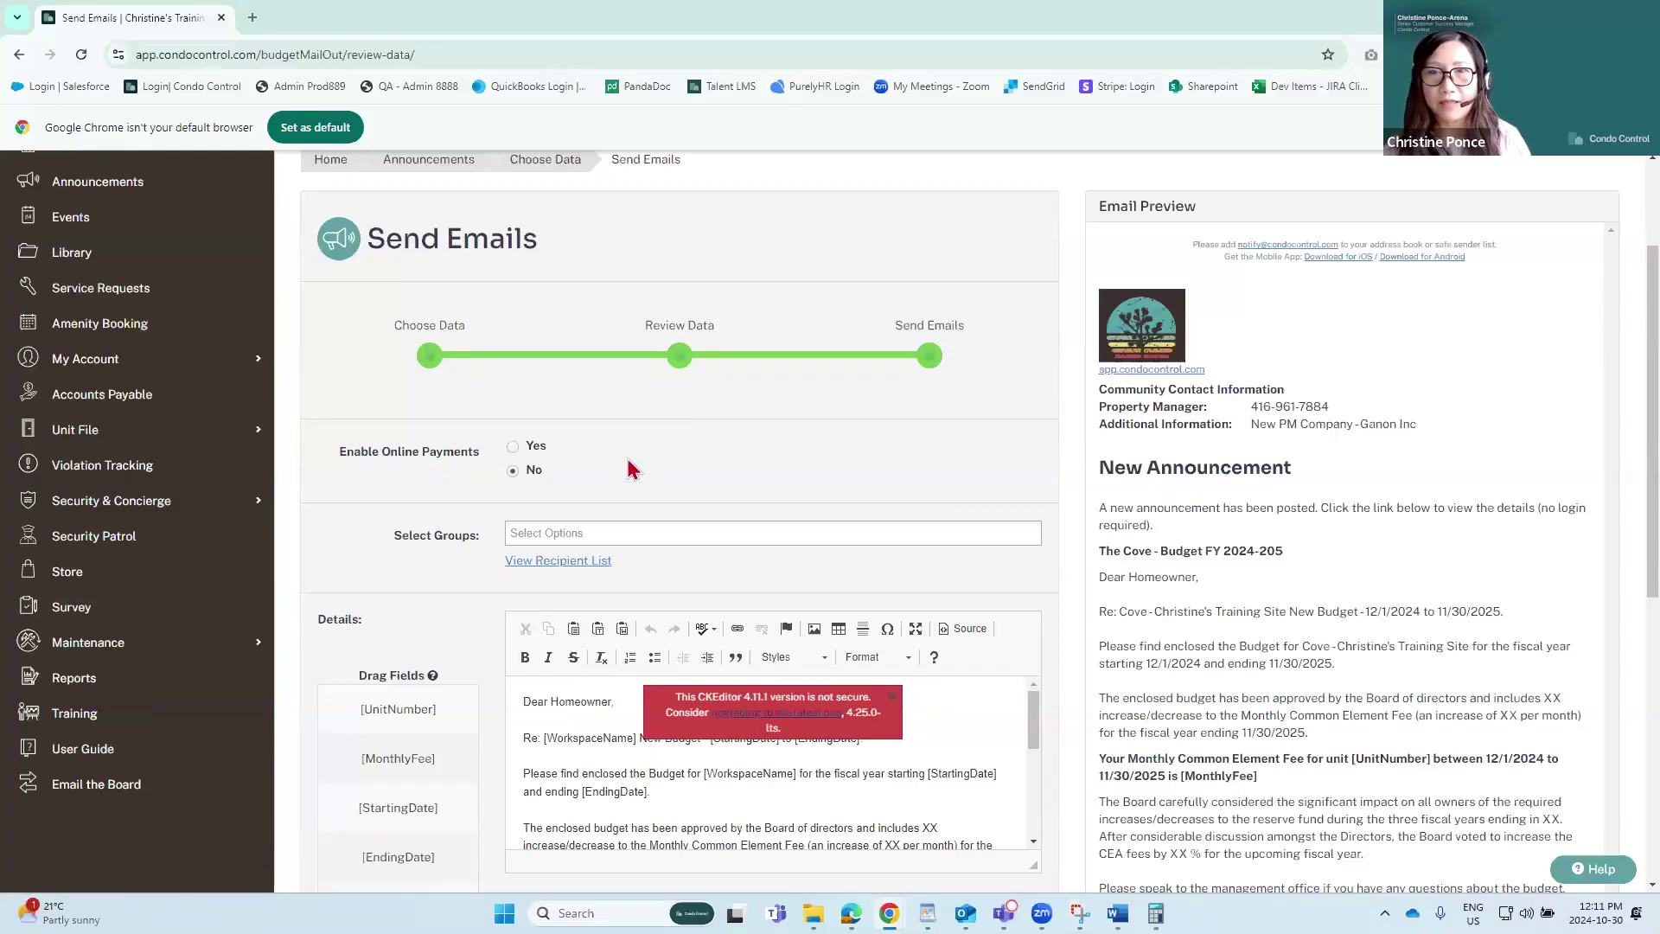
scroll(628, 462, "down", 1)
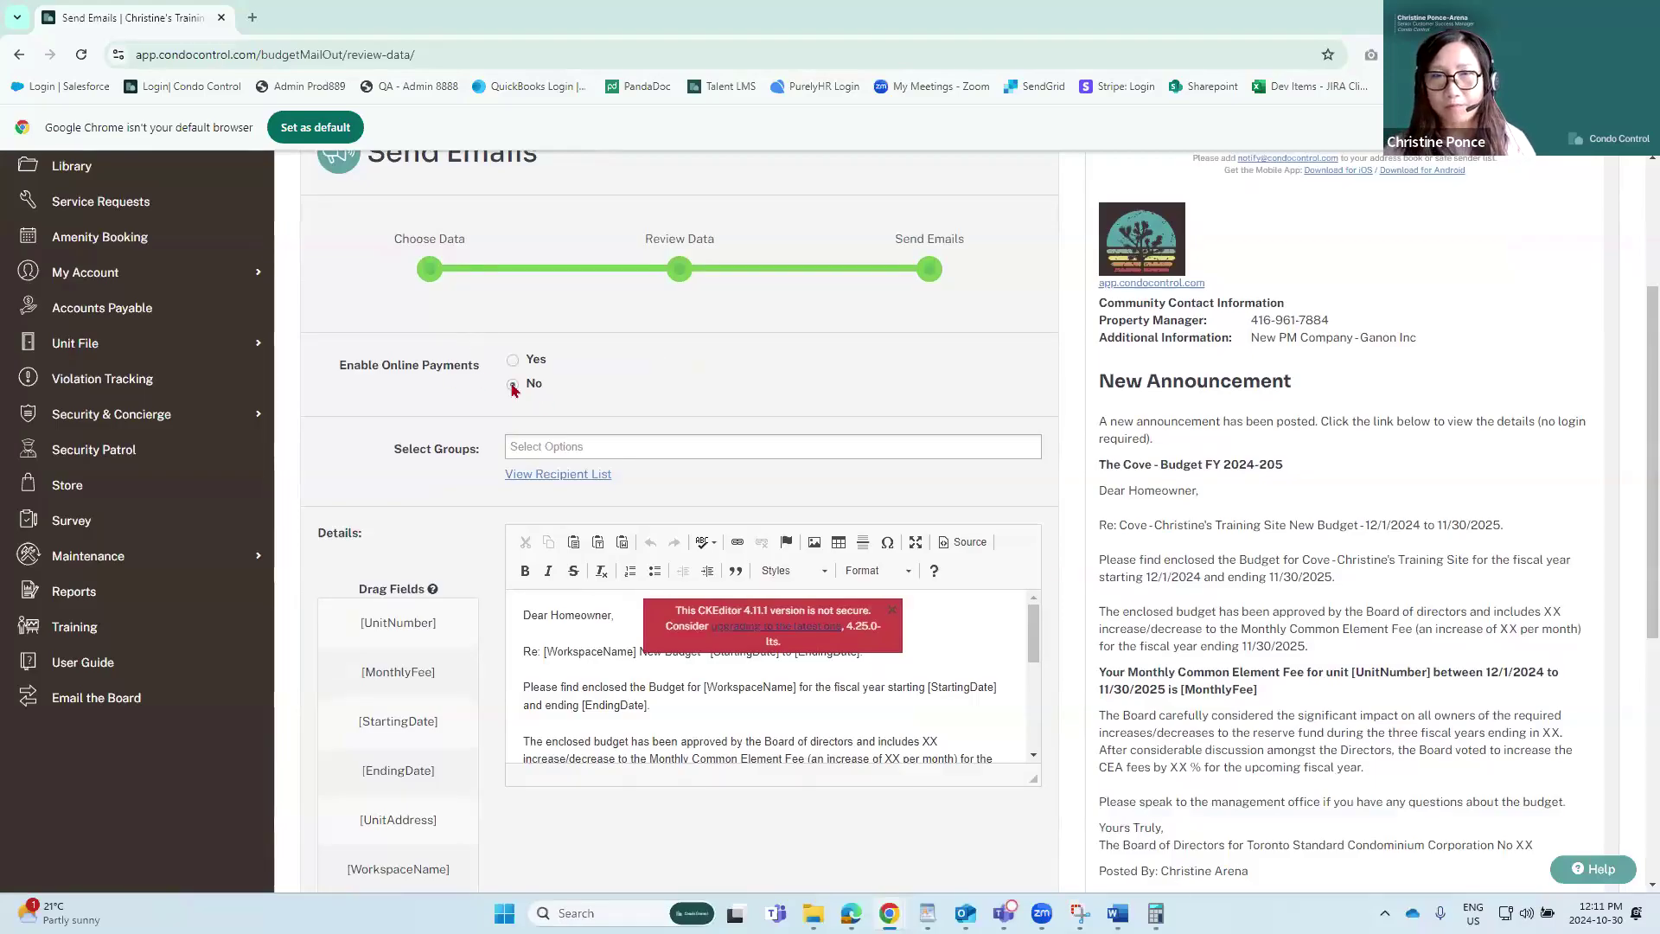
scroll(733, 403, "down", 2)
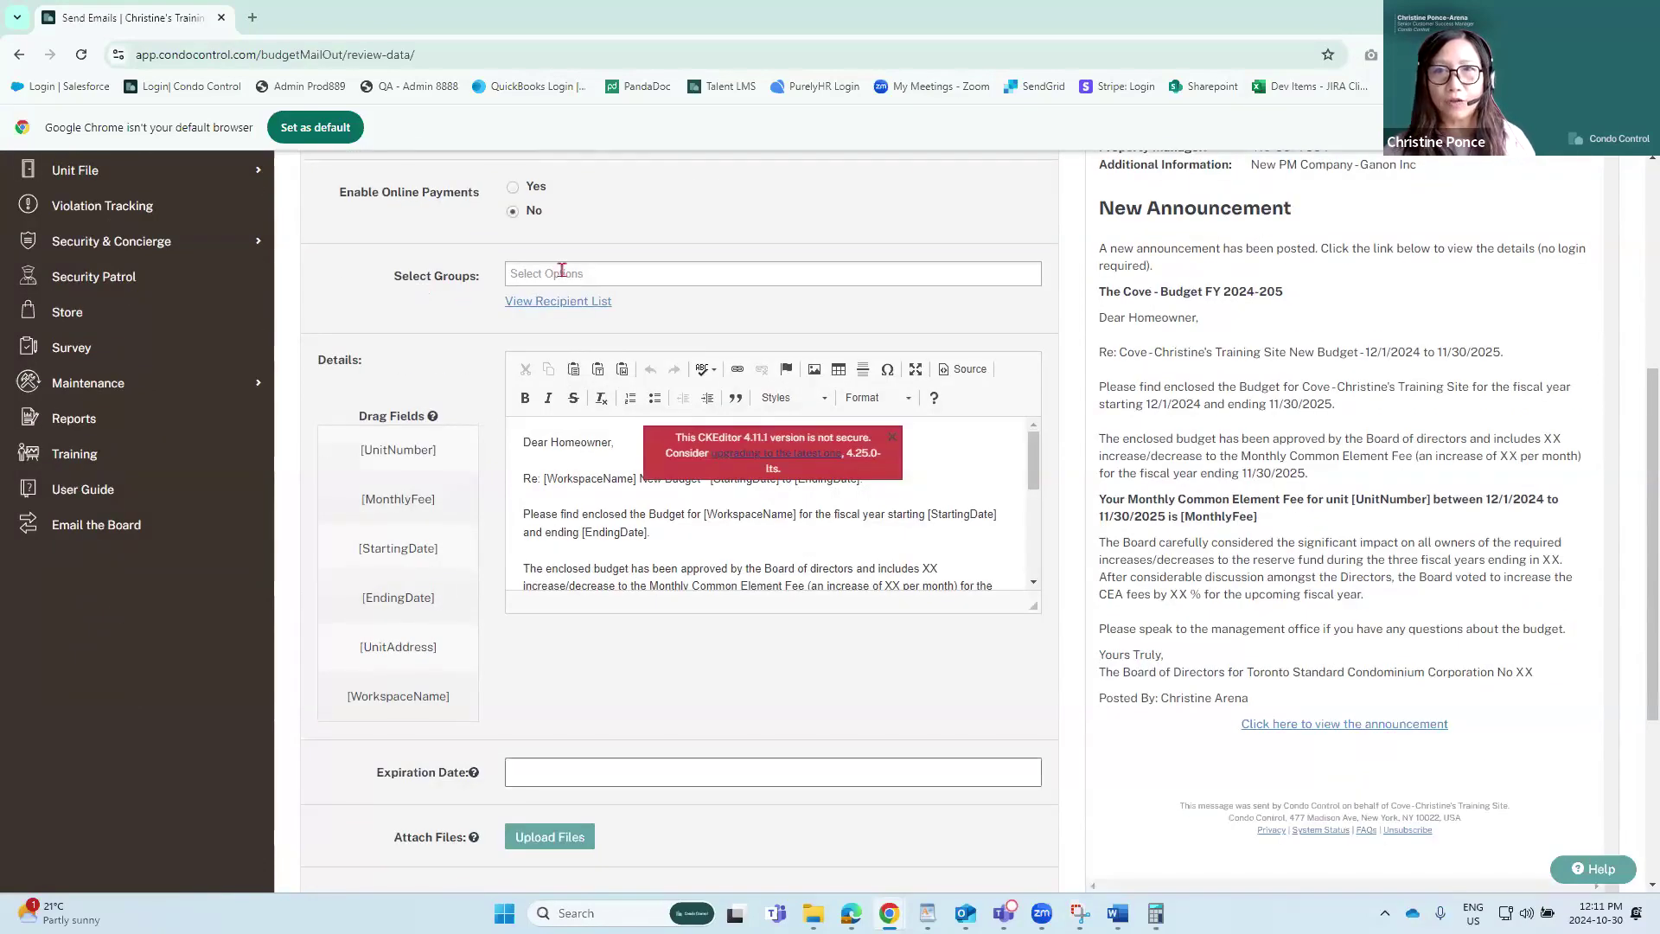
left_click(561, 270)
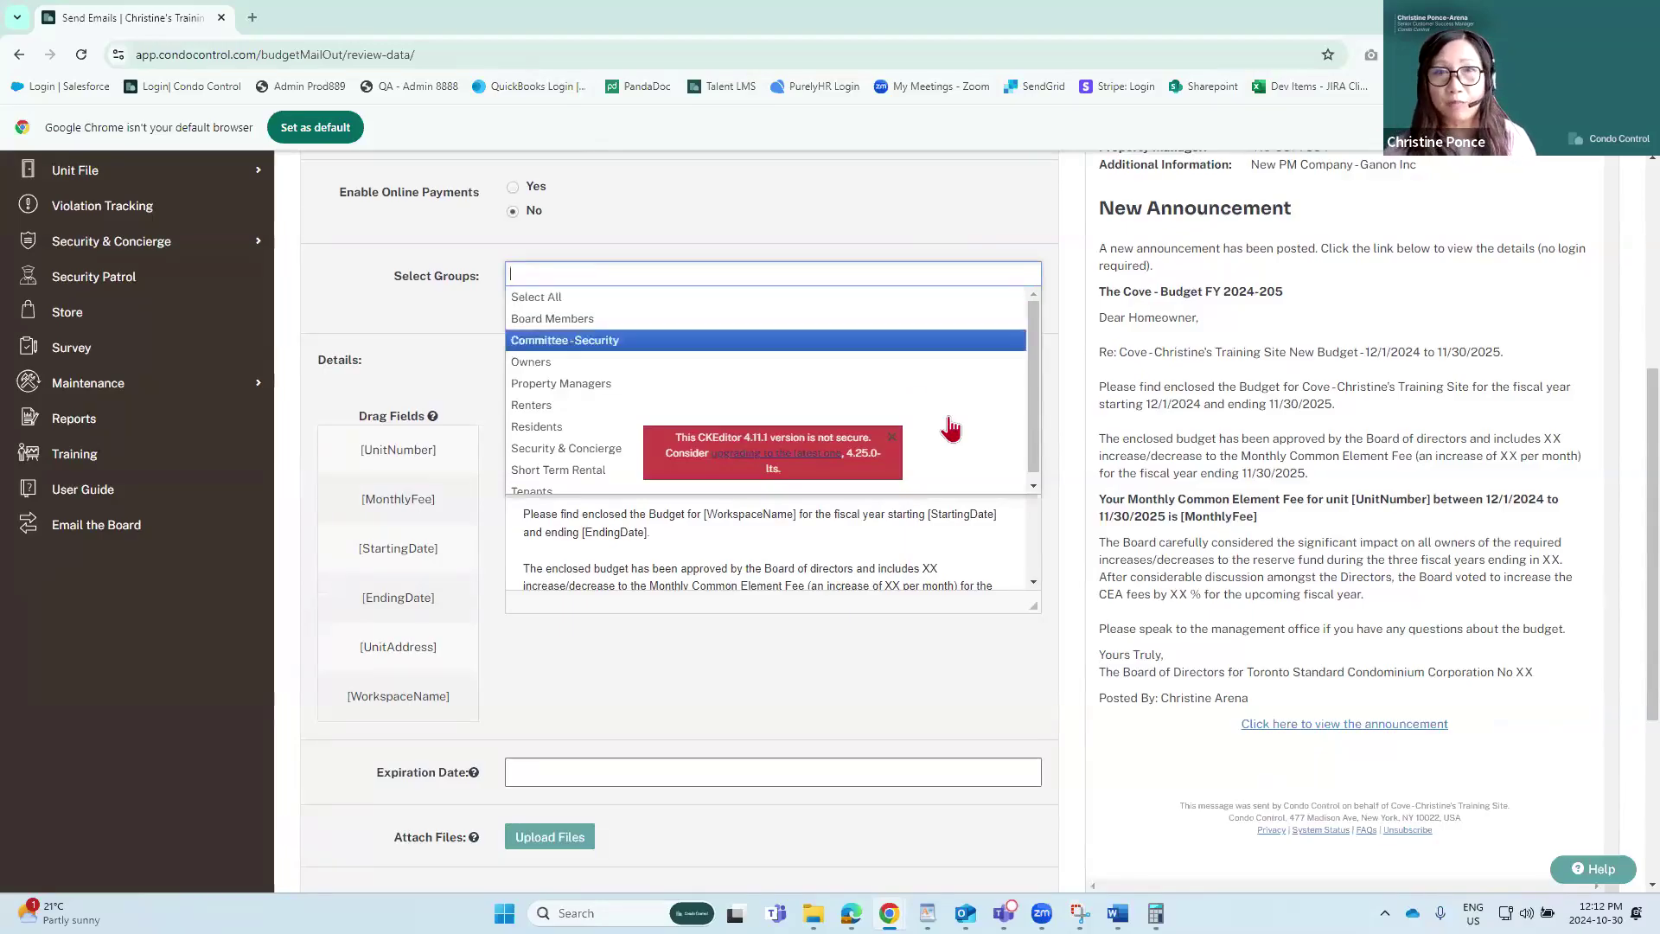
left_click(659, 273)
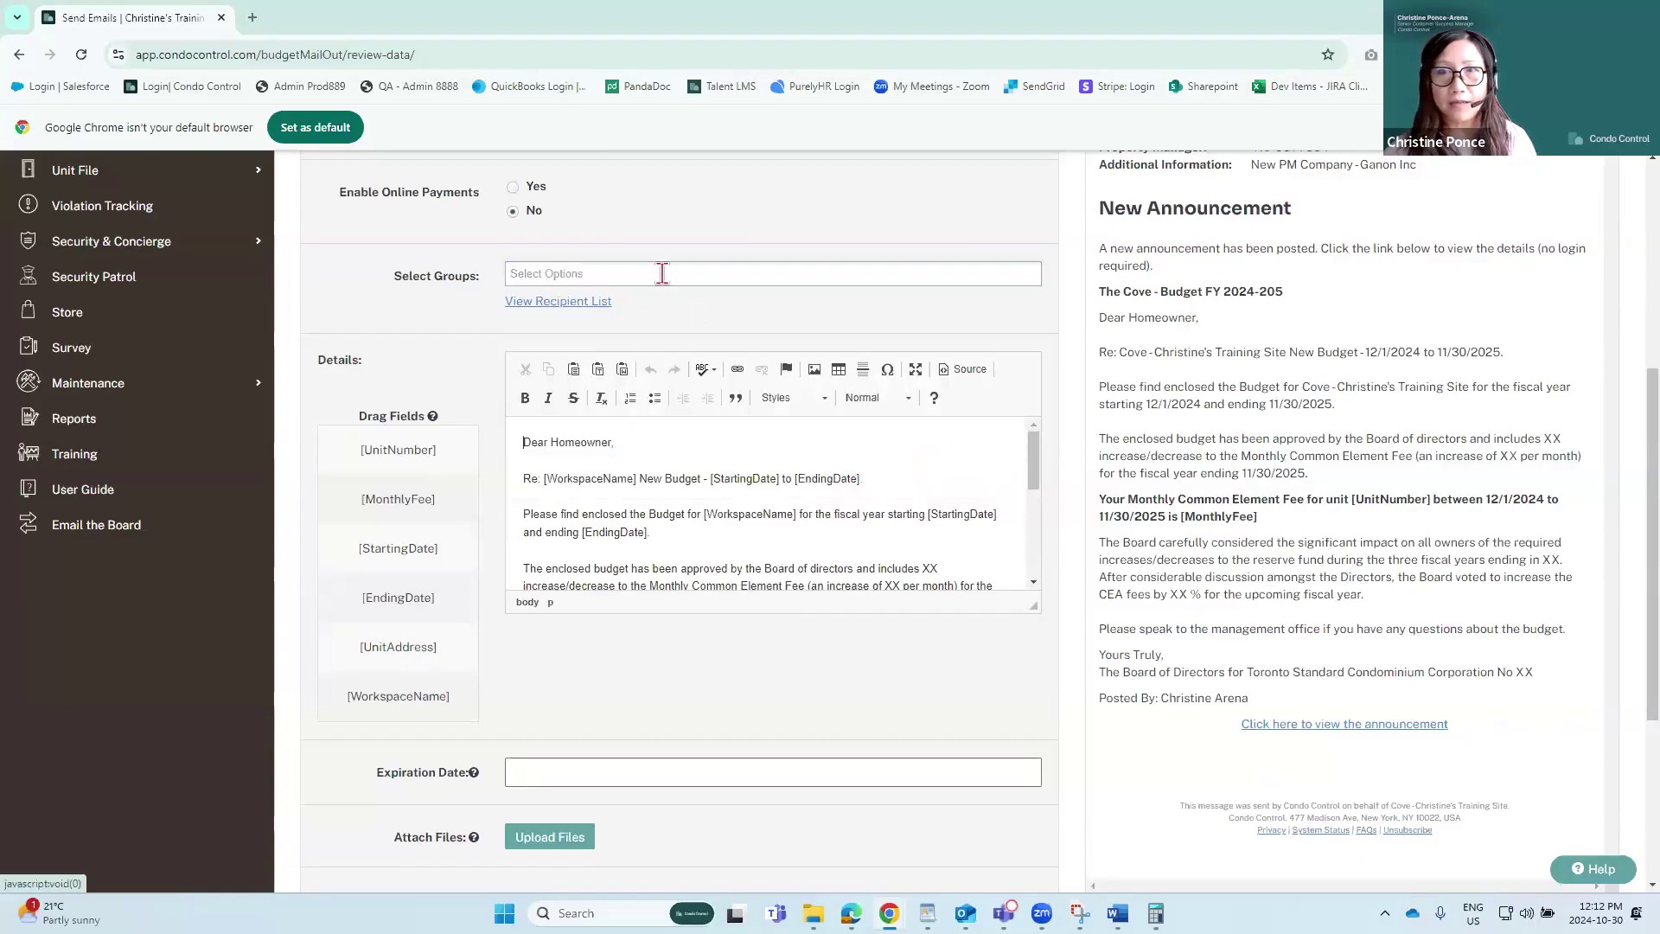
left_click(662, 274)
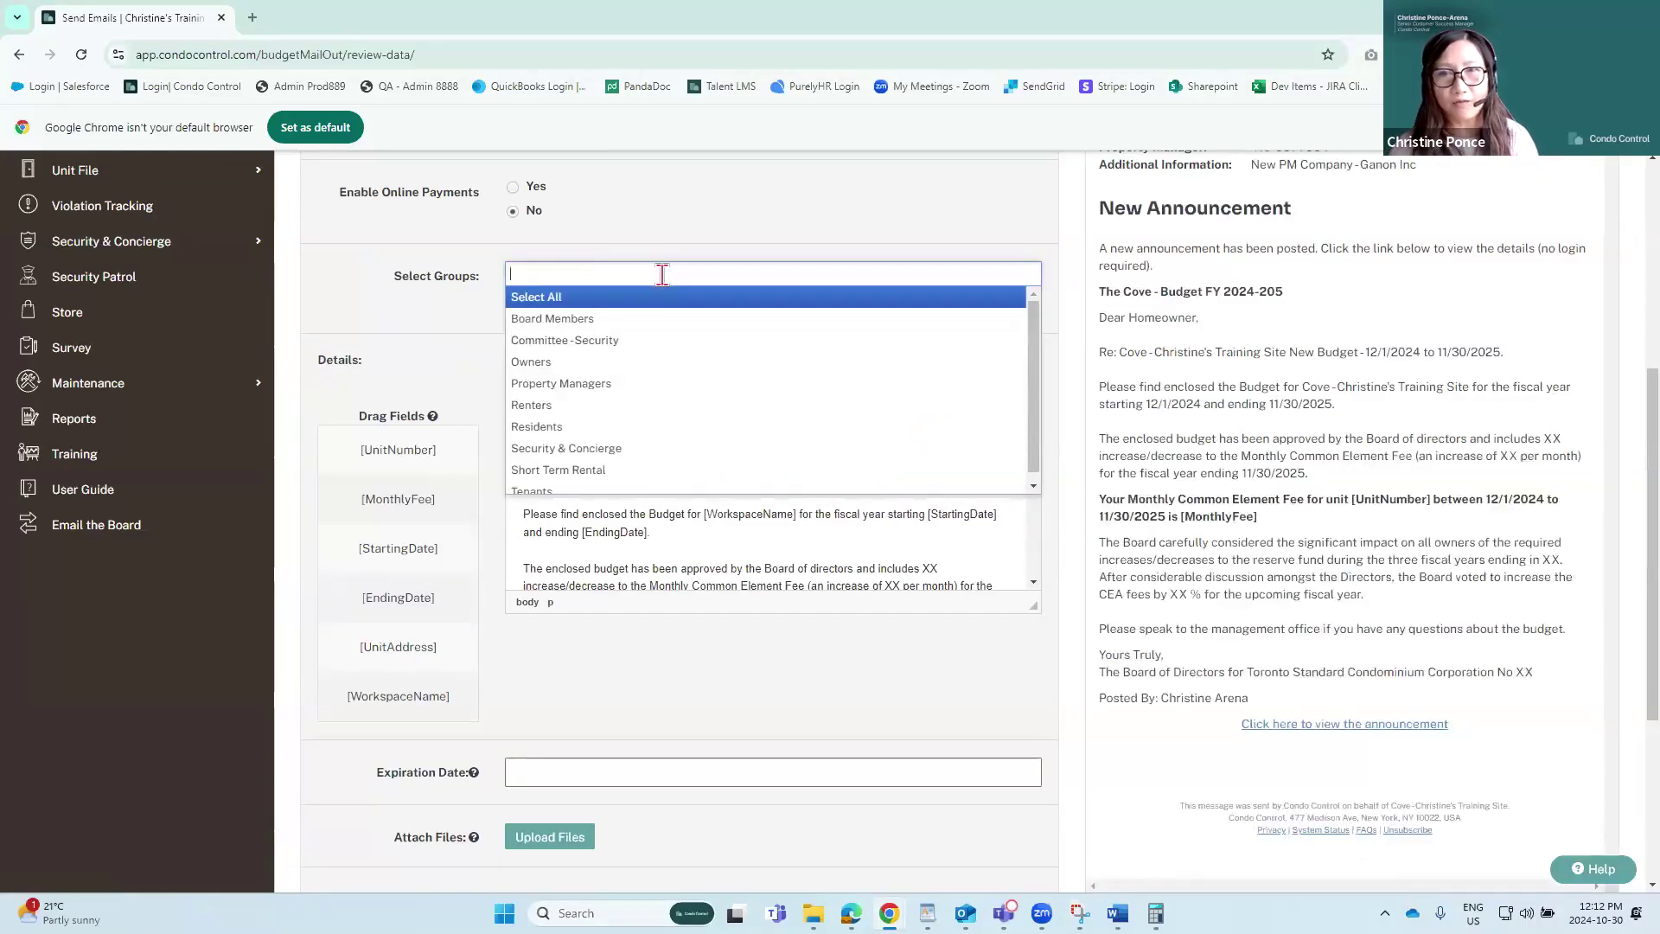
type("owner")
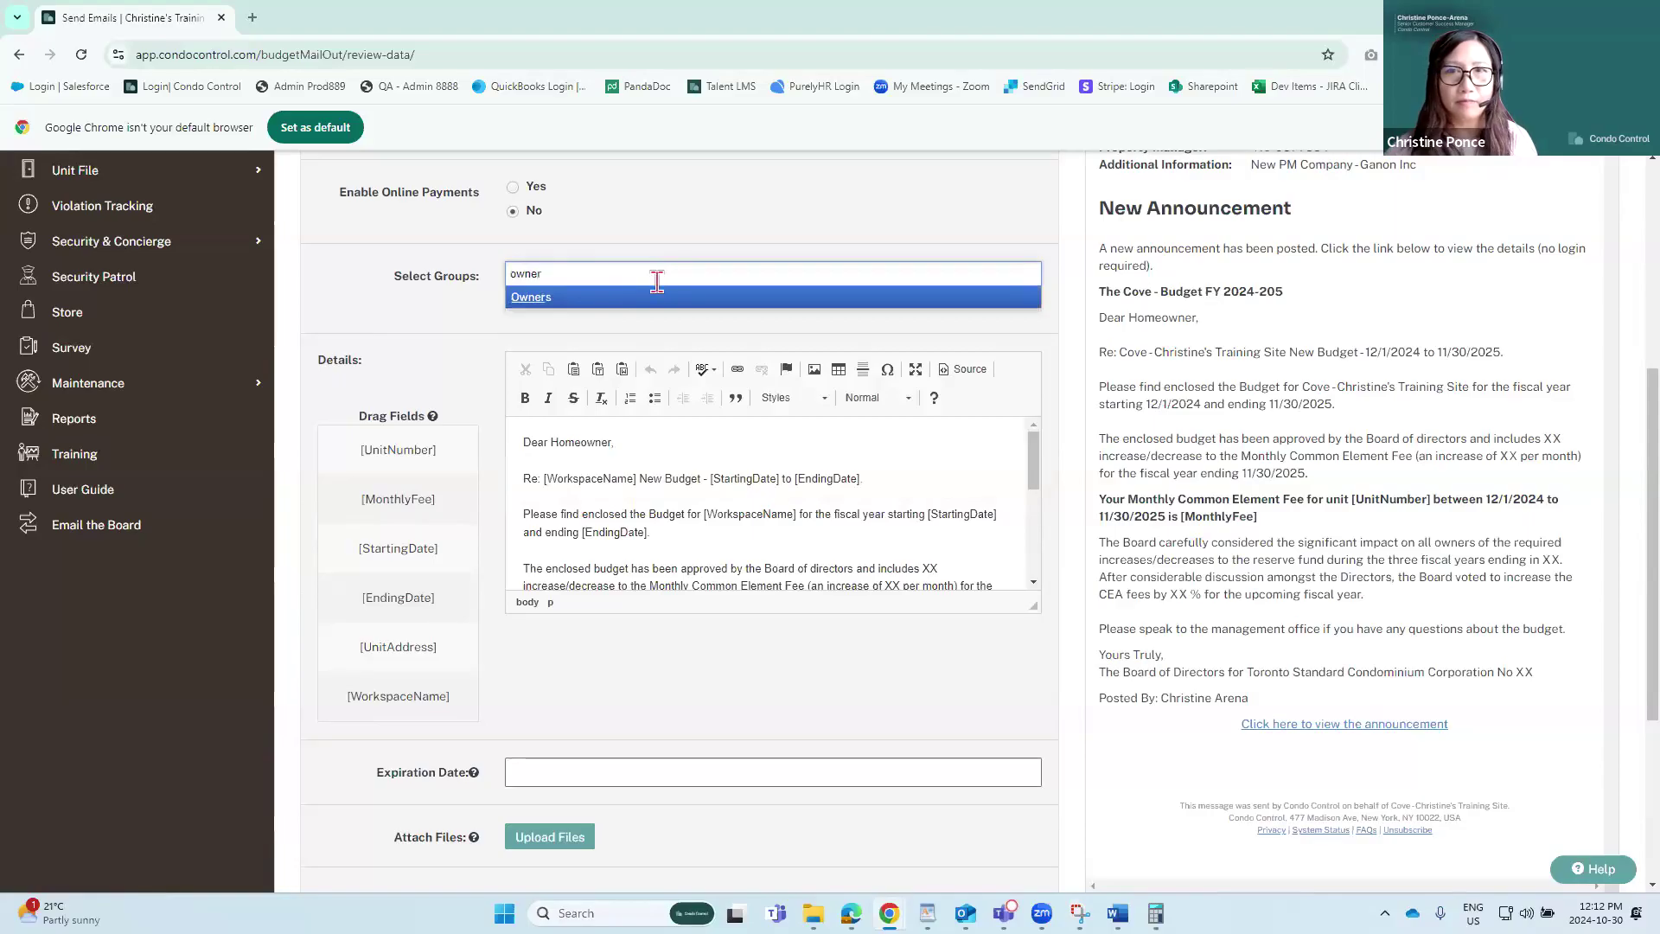
key("Return")
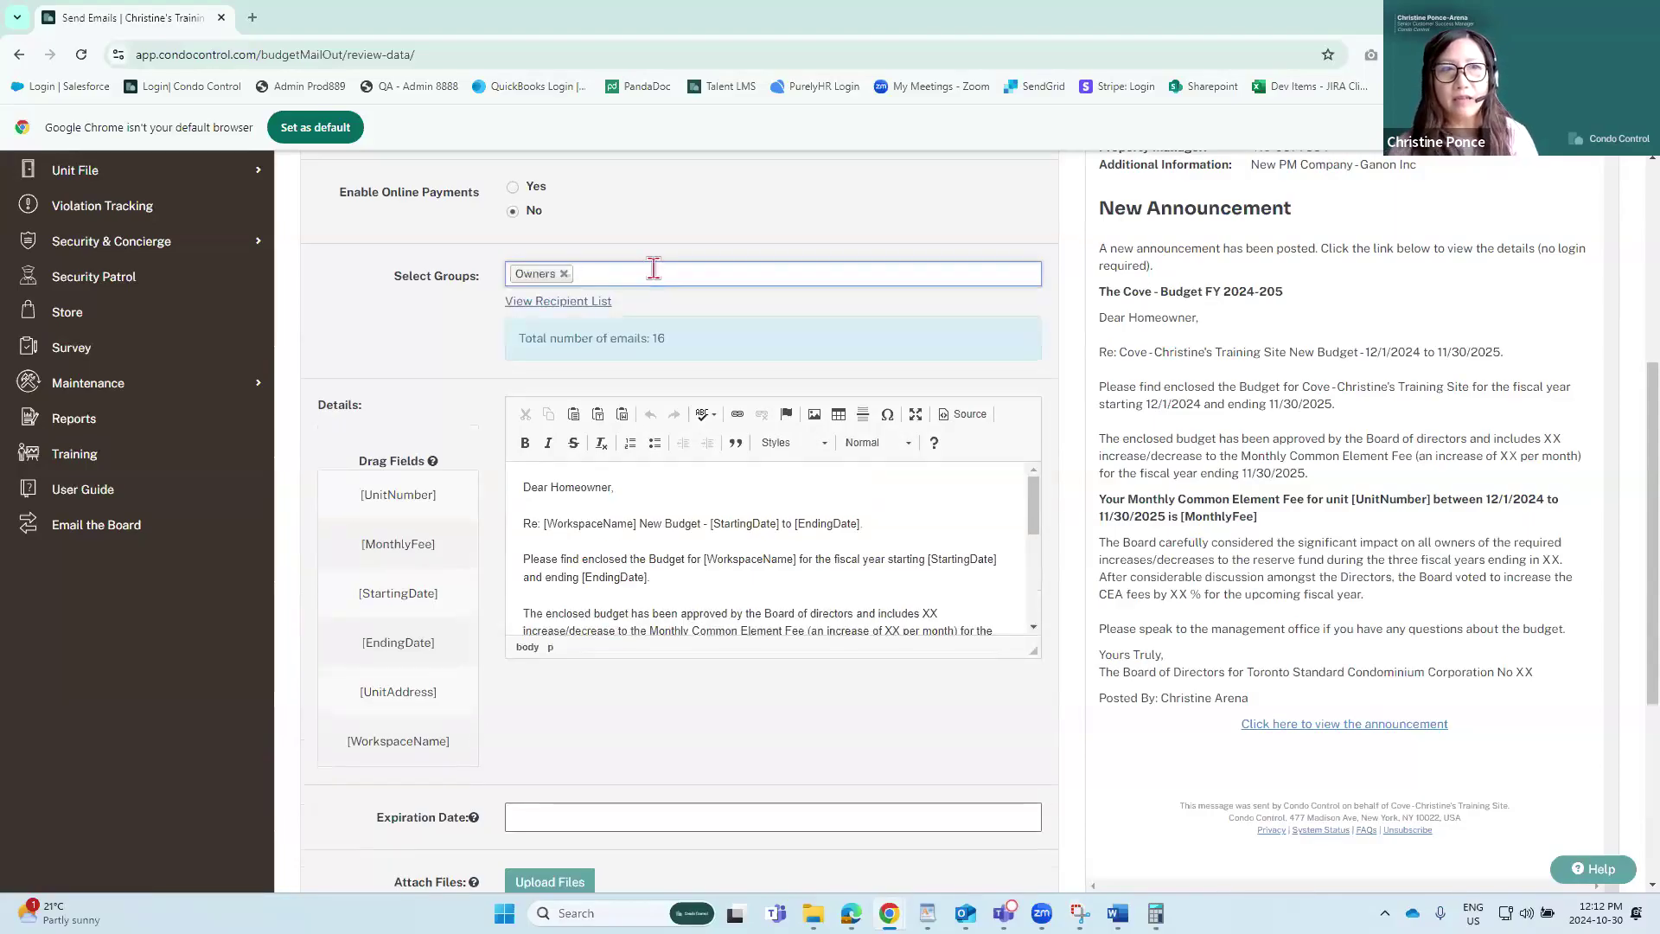
type("board")
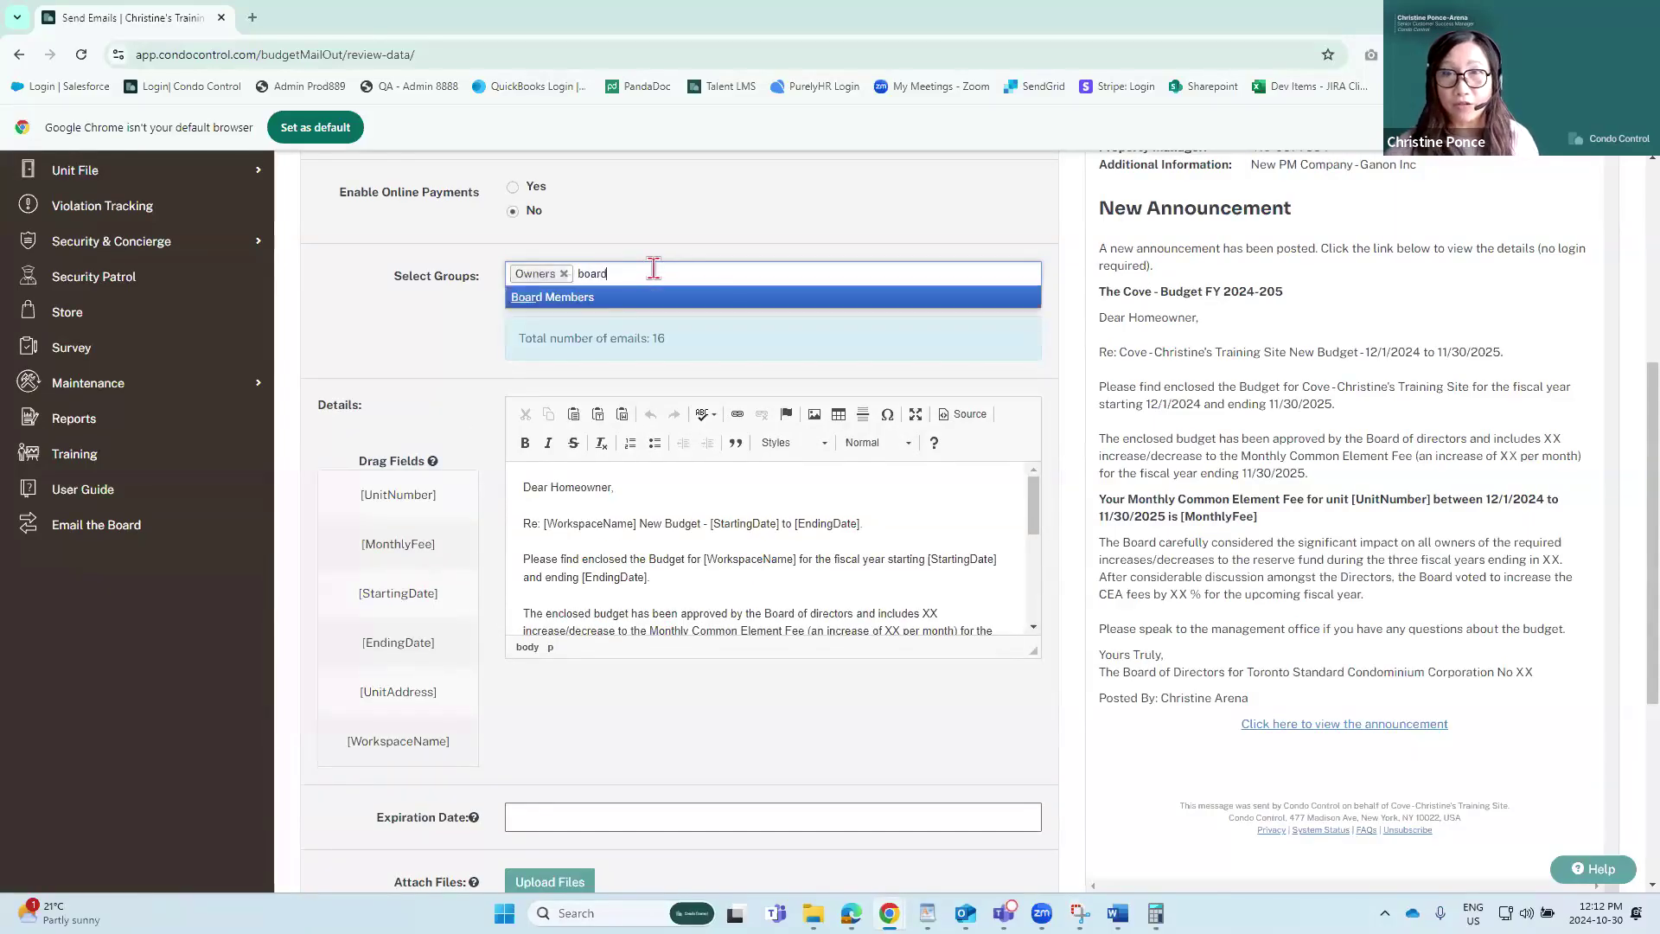
left_click(602, 300)
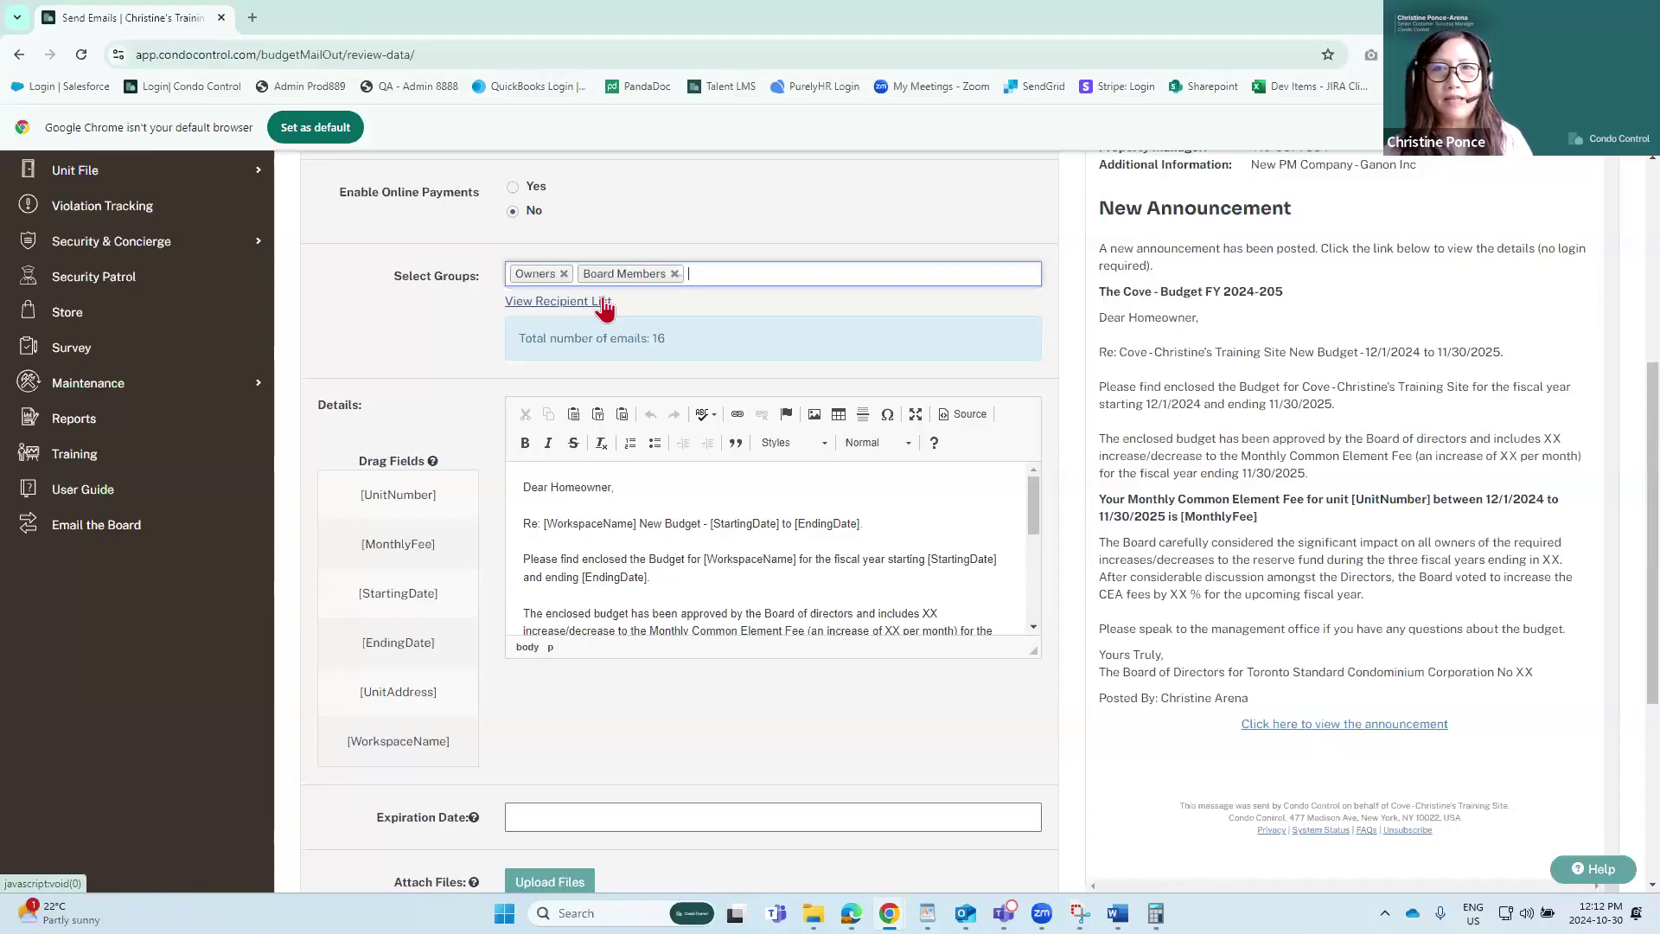
left_click(571, 315)
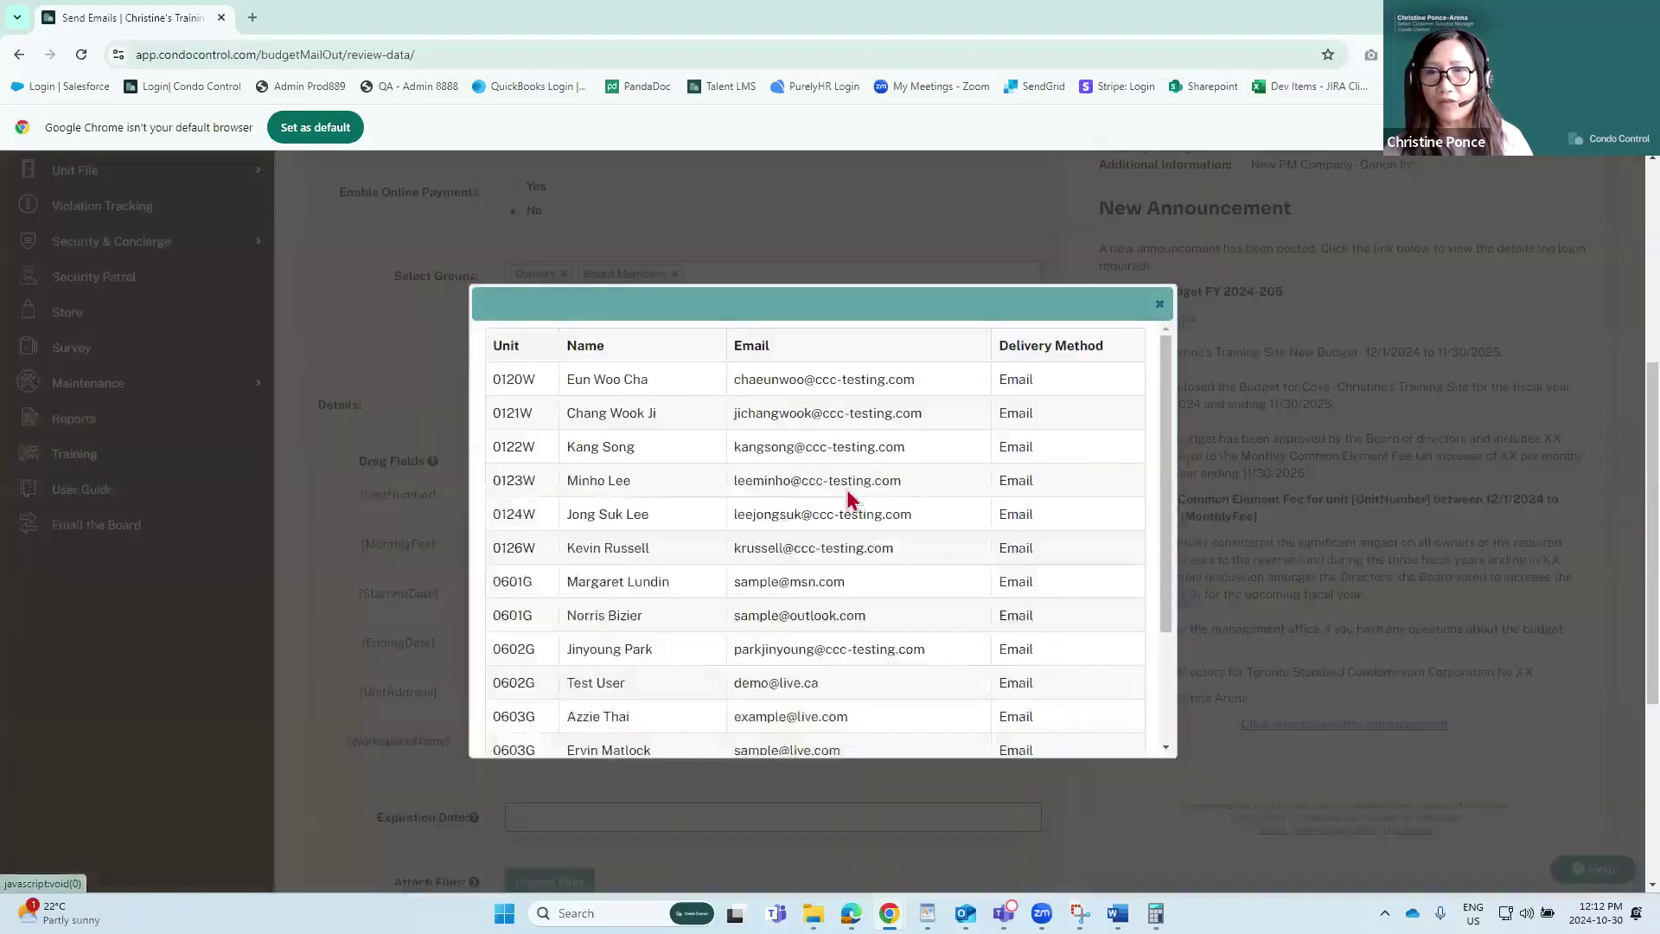
Step: Look through the recipient list and close it, and enlarge the Details editor to show the whole letter text
scroll(951, 450, "down", 2)
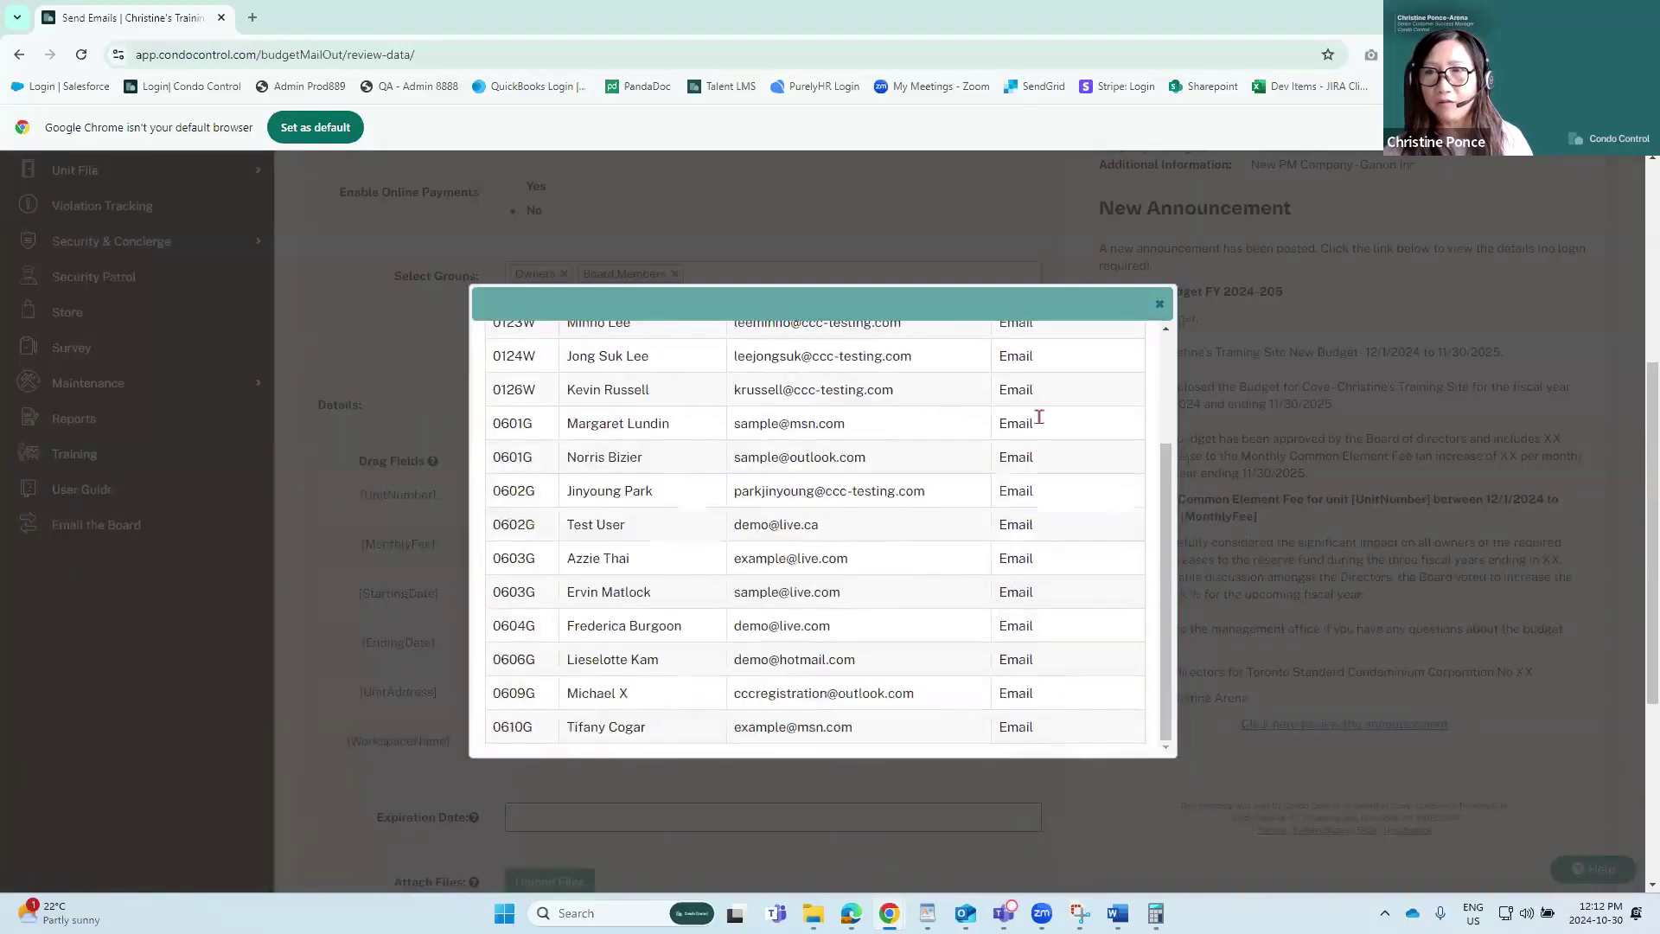
left_click(1162, 307)
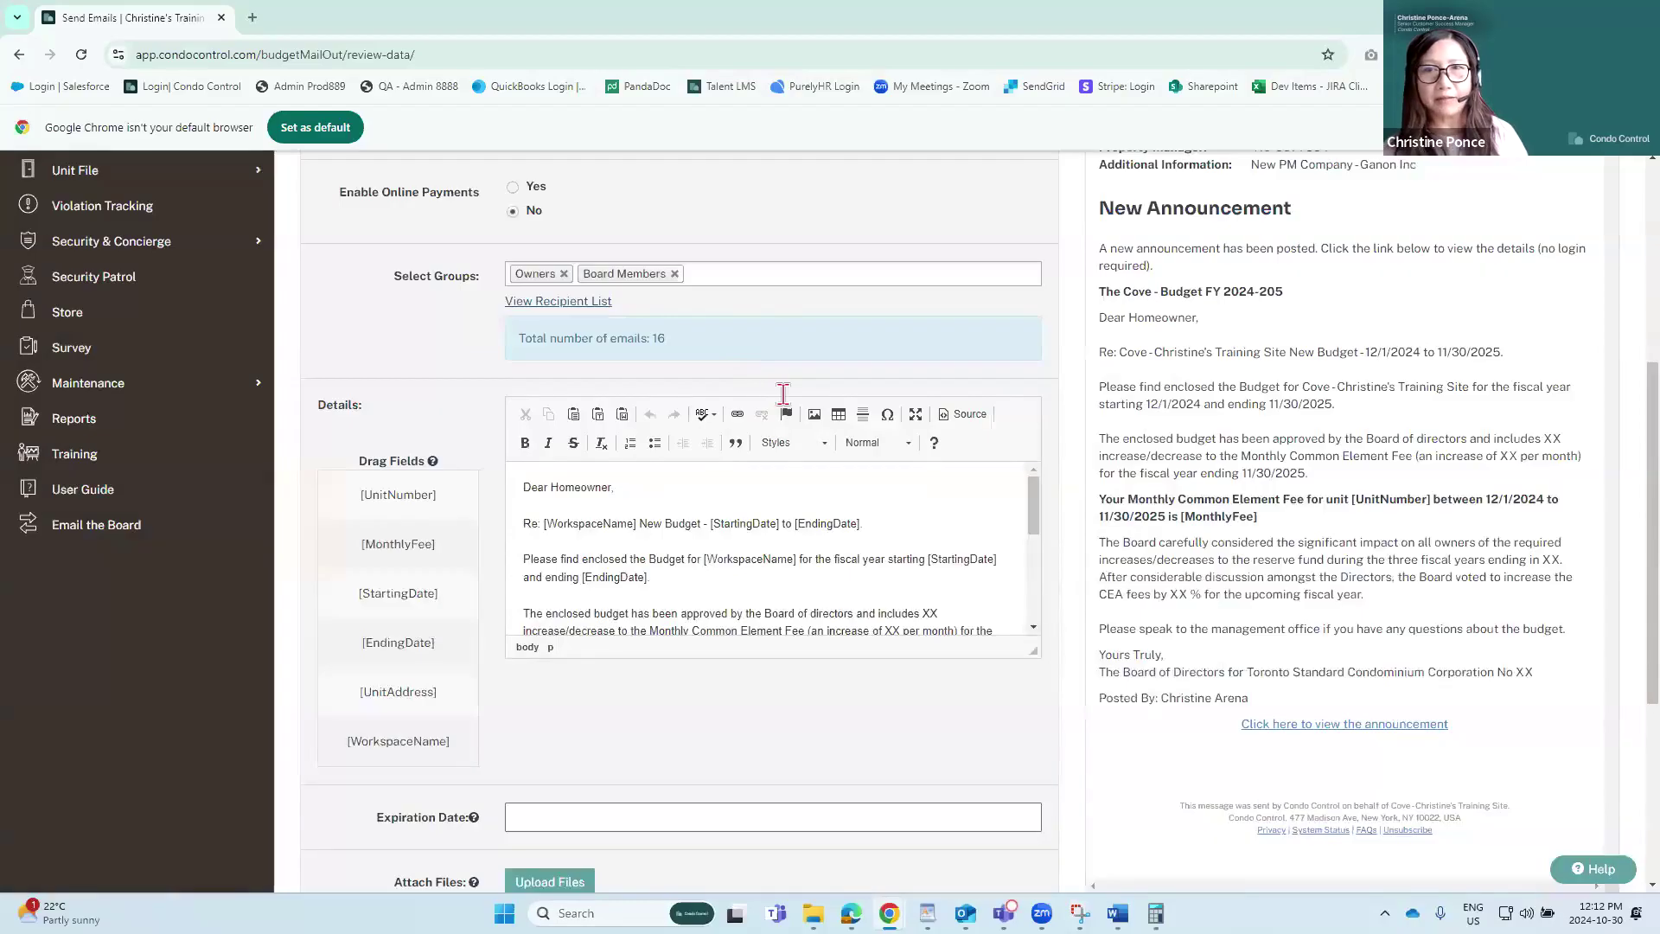
scroll(782, 393, "down", 2)
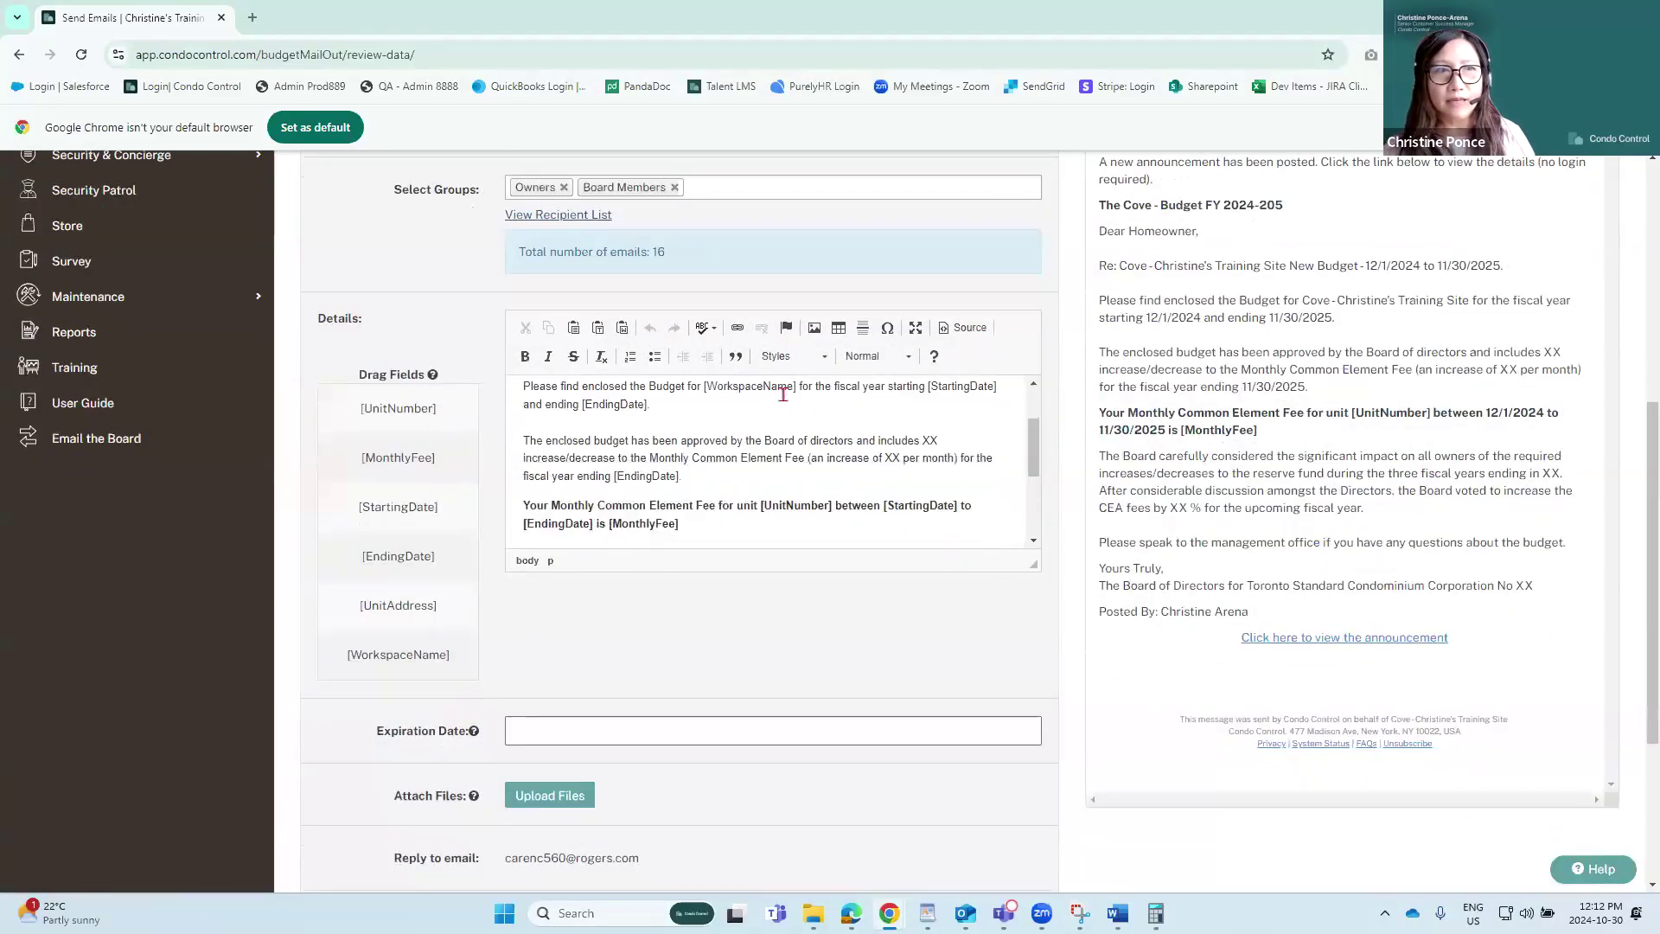
scroll(804, 415, "down", 2)
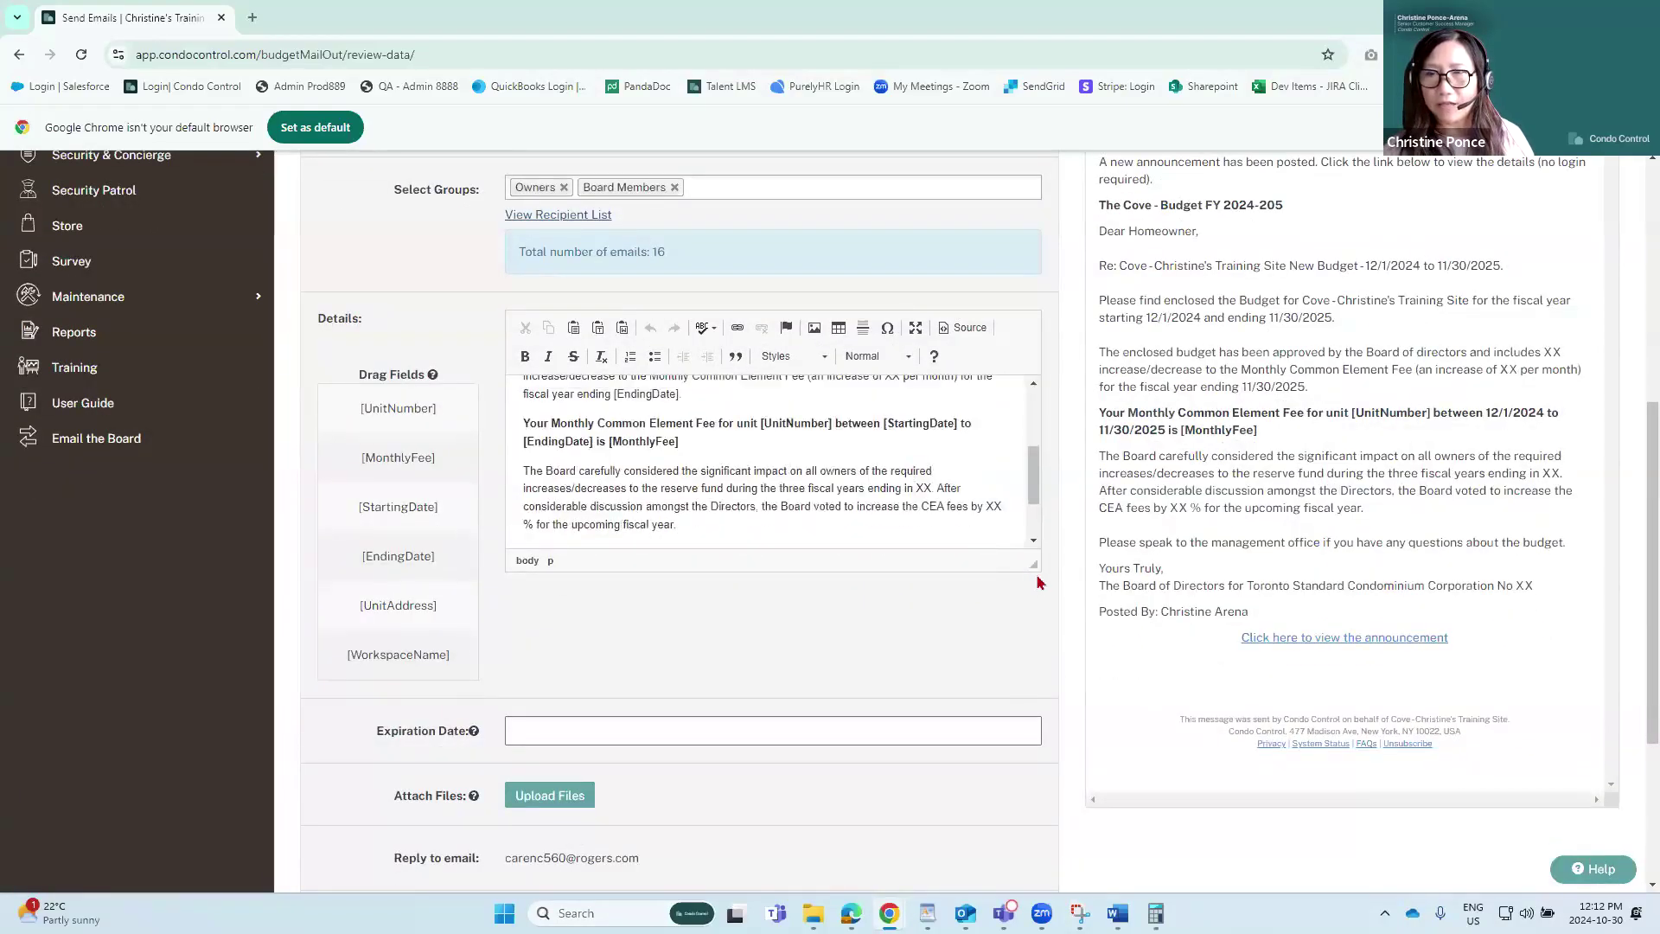
left_click_drag(1032, 566, 1078, 879)
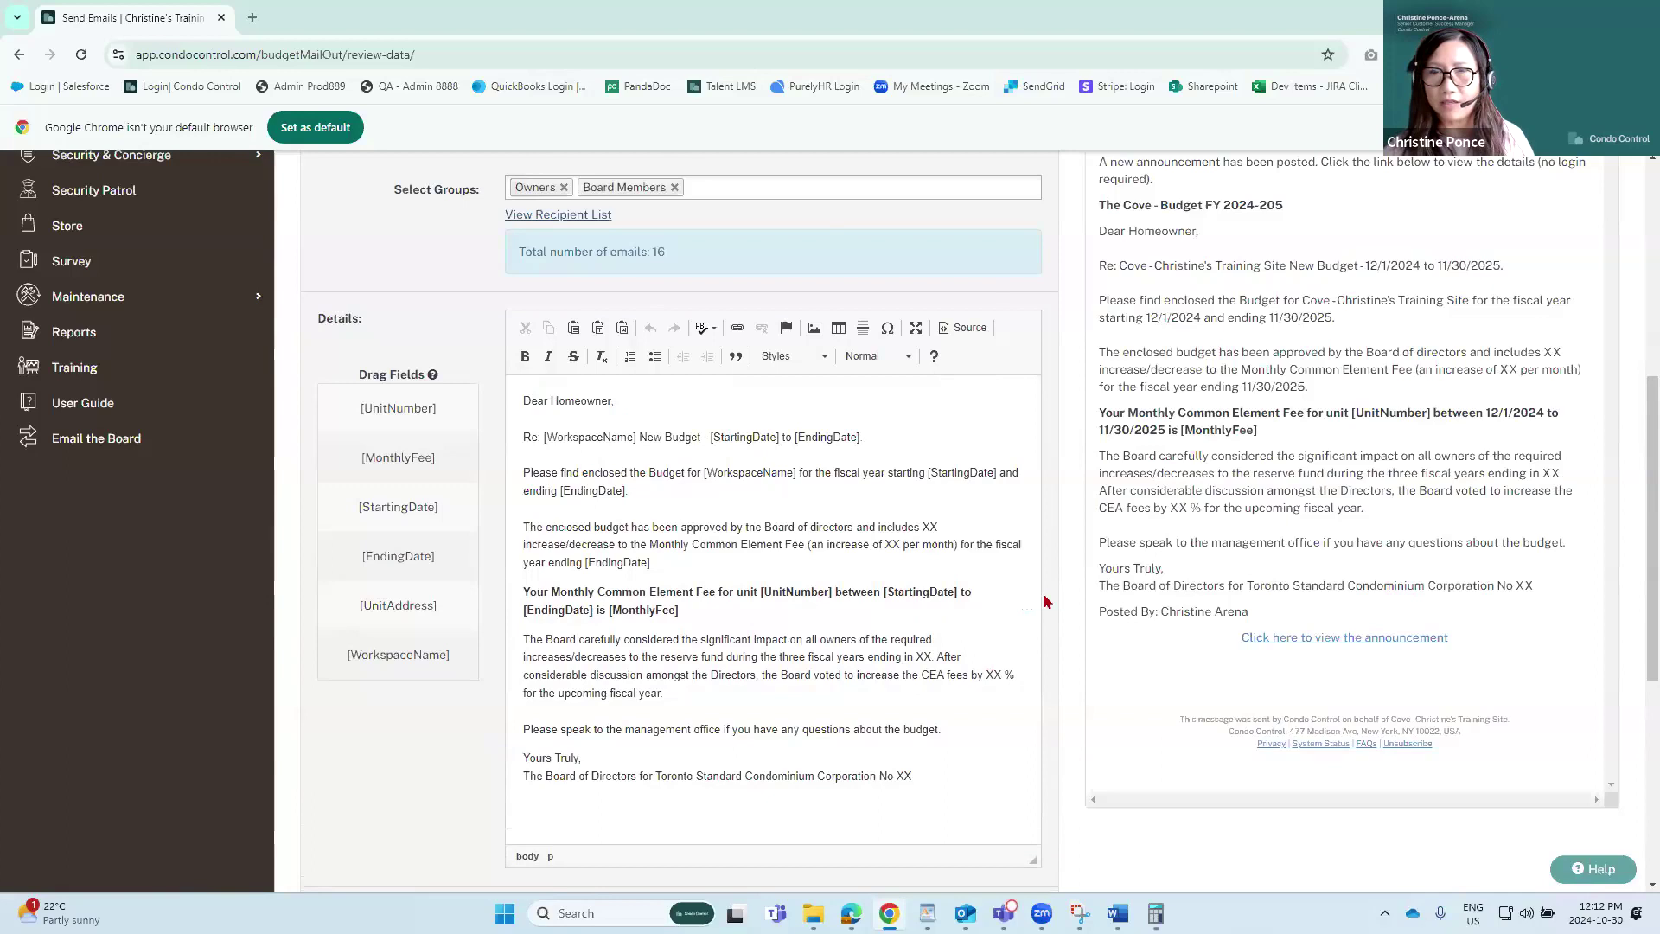
scroll(1044, 601, "down", 1)
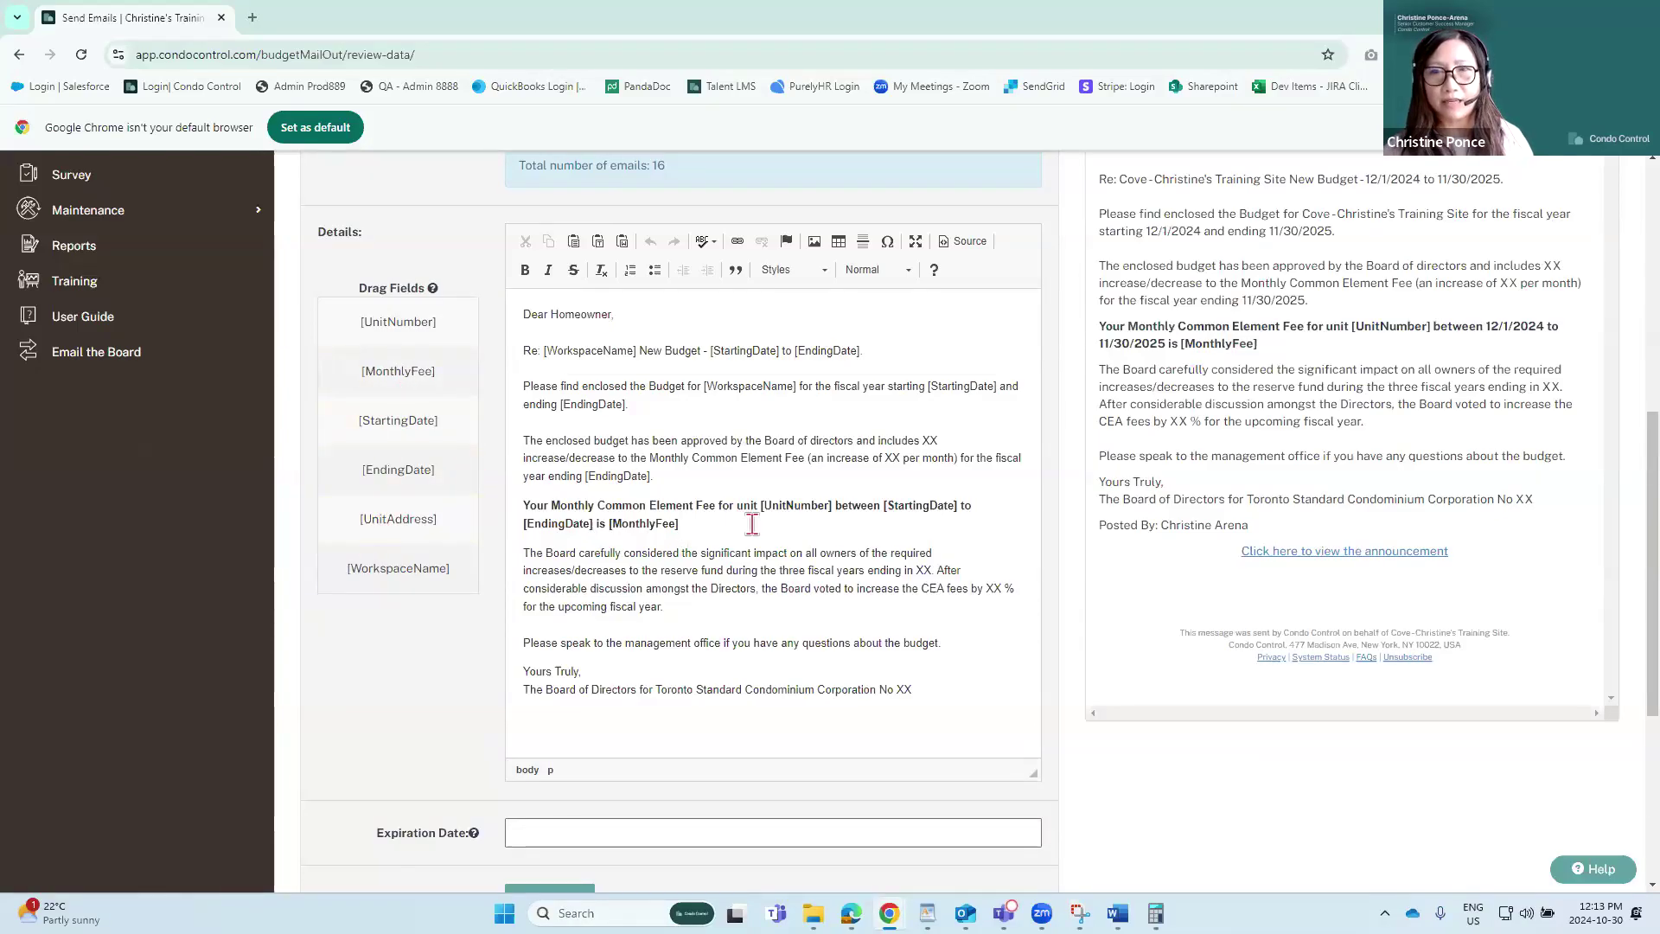
Step: Replace the default letter in Details with the prepared budget letter, stating a 7.5% increase and signed for Toronto Standard Condominium Corporation No 123
left_click_drag(925, 692, 510, 310)
left_click(789, 423)
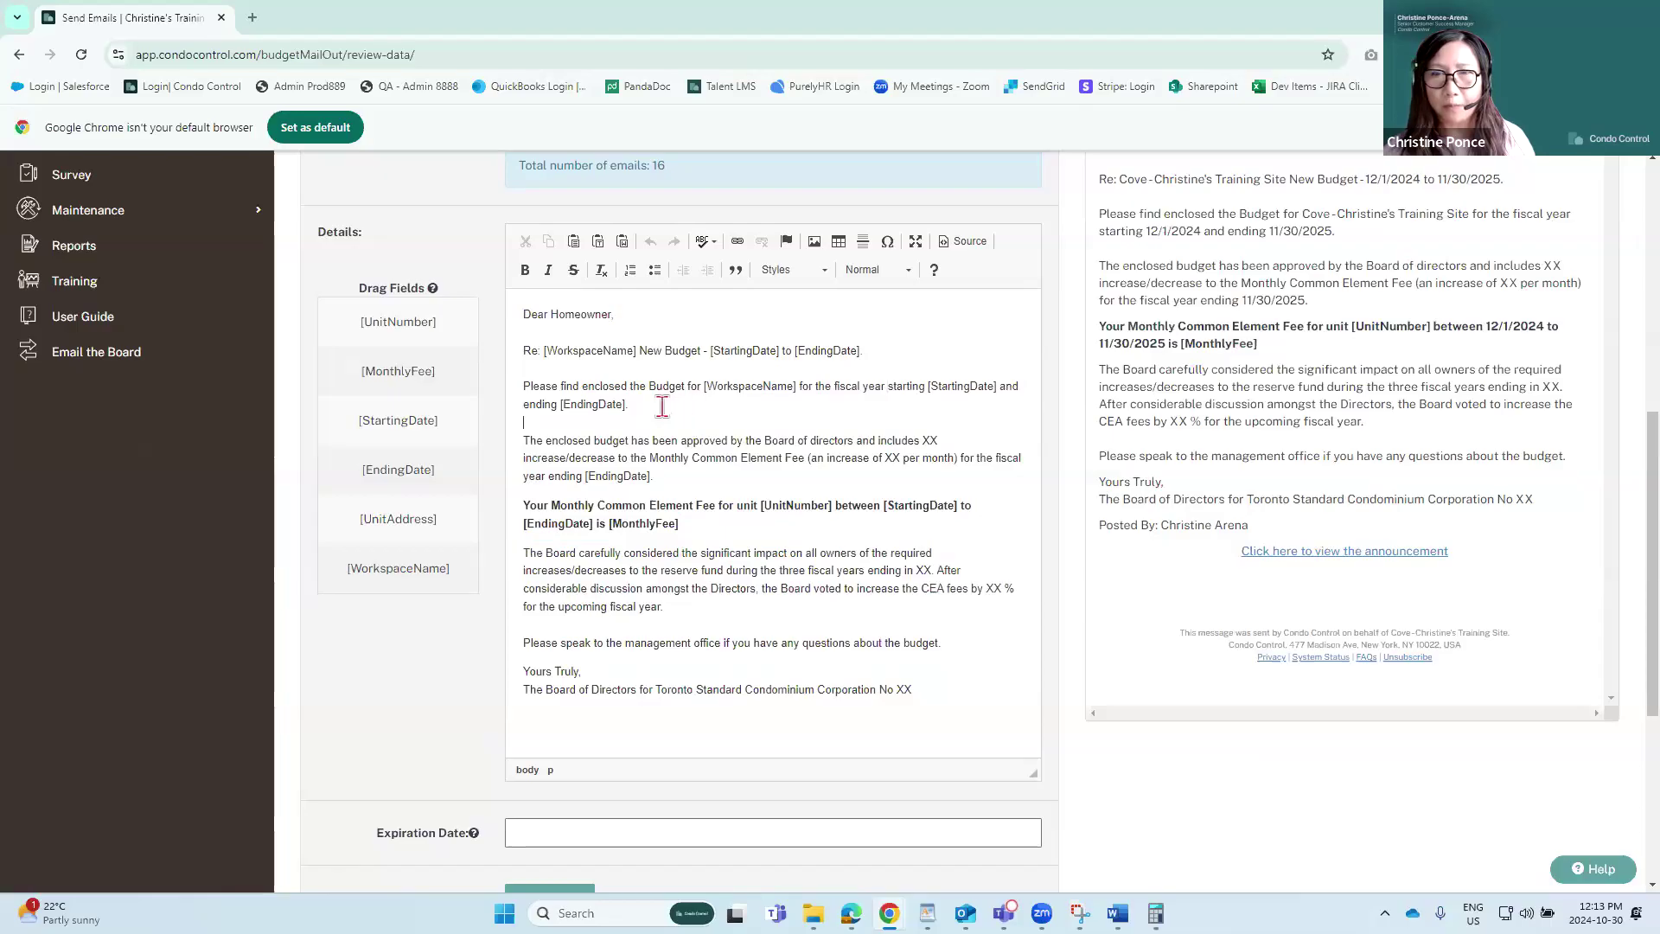
left_click_drag(951, 693, 523, 314)
key("BackSpace")
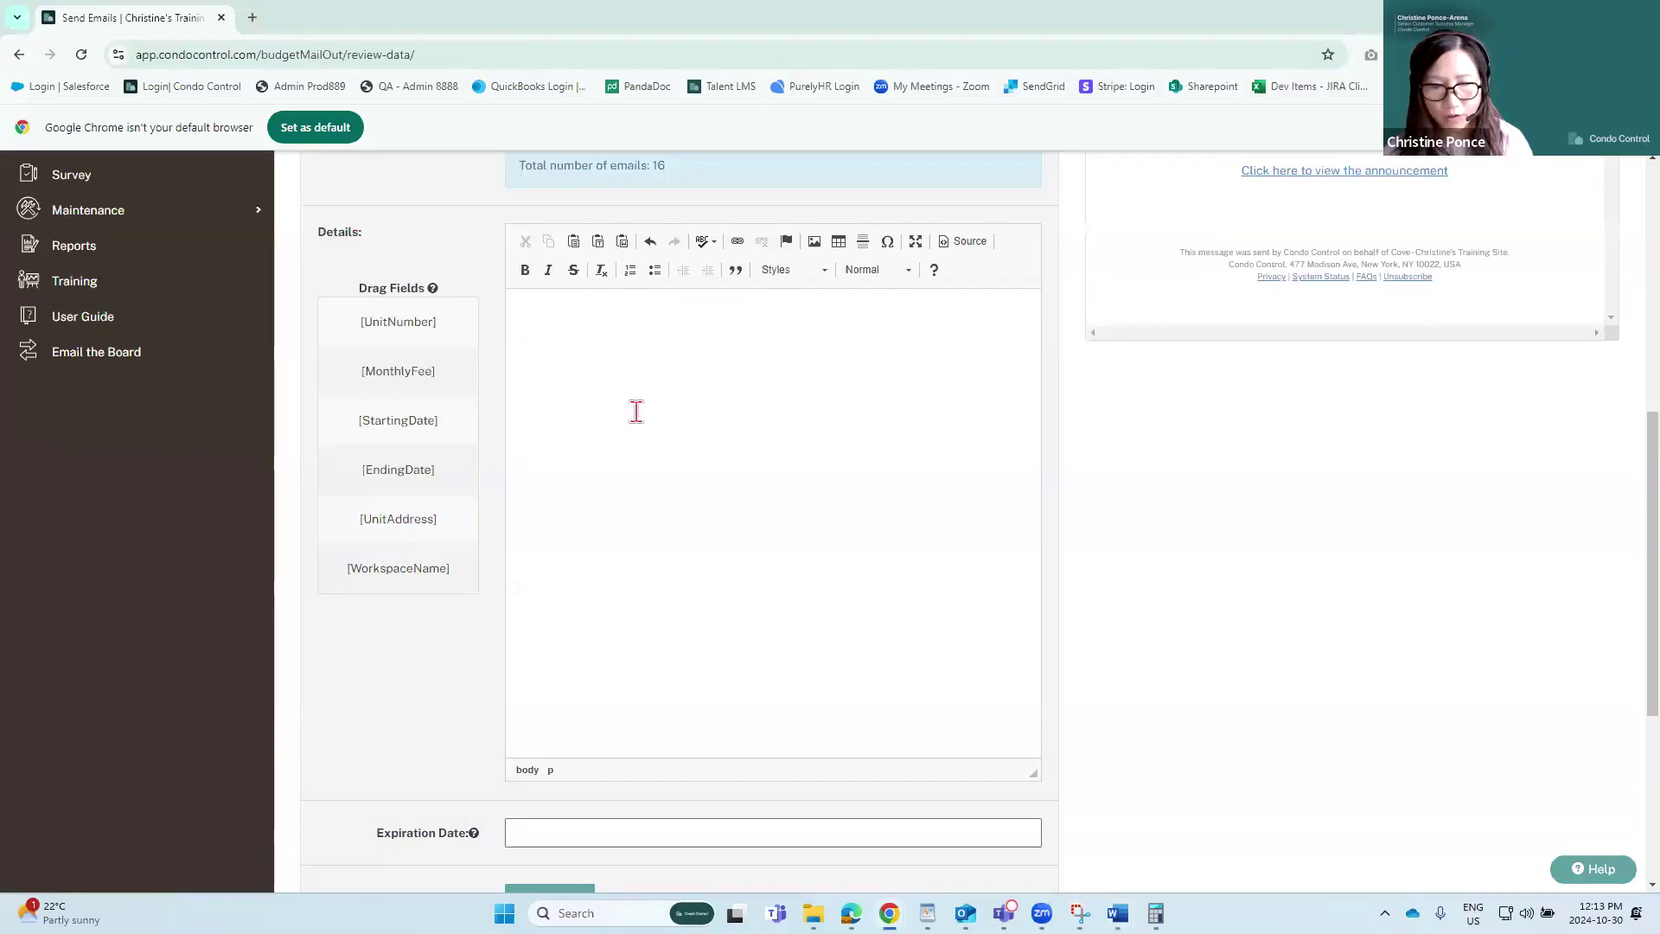
type("The Cove - Budget Fiscal Year 2024-2025  Dear Homeowner, Re: [WorkspaceName] New Budget - [StartingDate] to [EndingDate]. Please find enclosed the Budget for [WorkspaceName] for the fiscal year starting [StartingDate] and ending [EndingDate]. The enclosed budget has been approved by the Board of directors and includes 7.5% increase to the Monthly Common Element Fee for the fiscal year ending [EndingDate] Your Monthly Common Element Fee for unit [UnitNumber] between [StartingDate] to [EndingDate] is [MonthlyFee] Please speak to the management office if you have any questions about the budget. Yours Truly, The Board of Directors for Toronto Standard Condominium Corporation No 123")
Step: Delete the heading "The Cove - Budget Fiscal Year 2024-2025" and the blank lines above "Dear Homeowner,"
left_click_drag(640, 389, 482, 333)
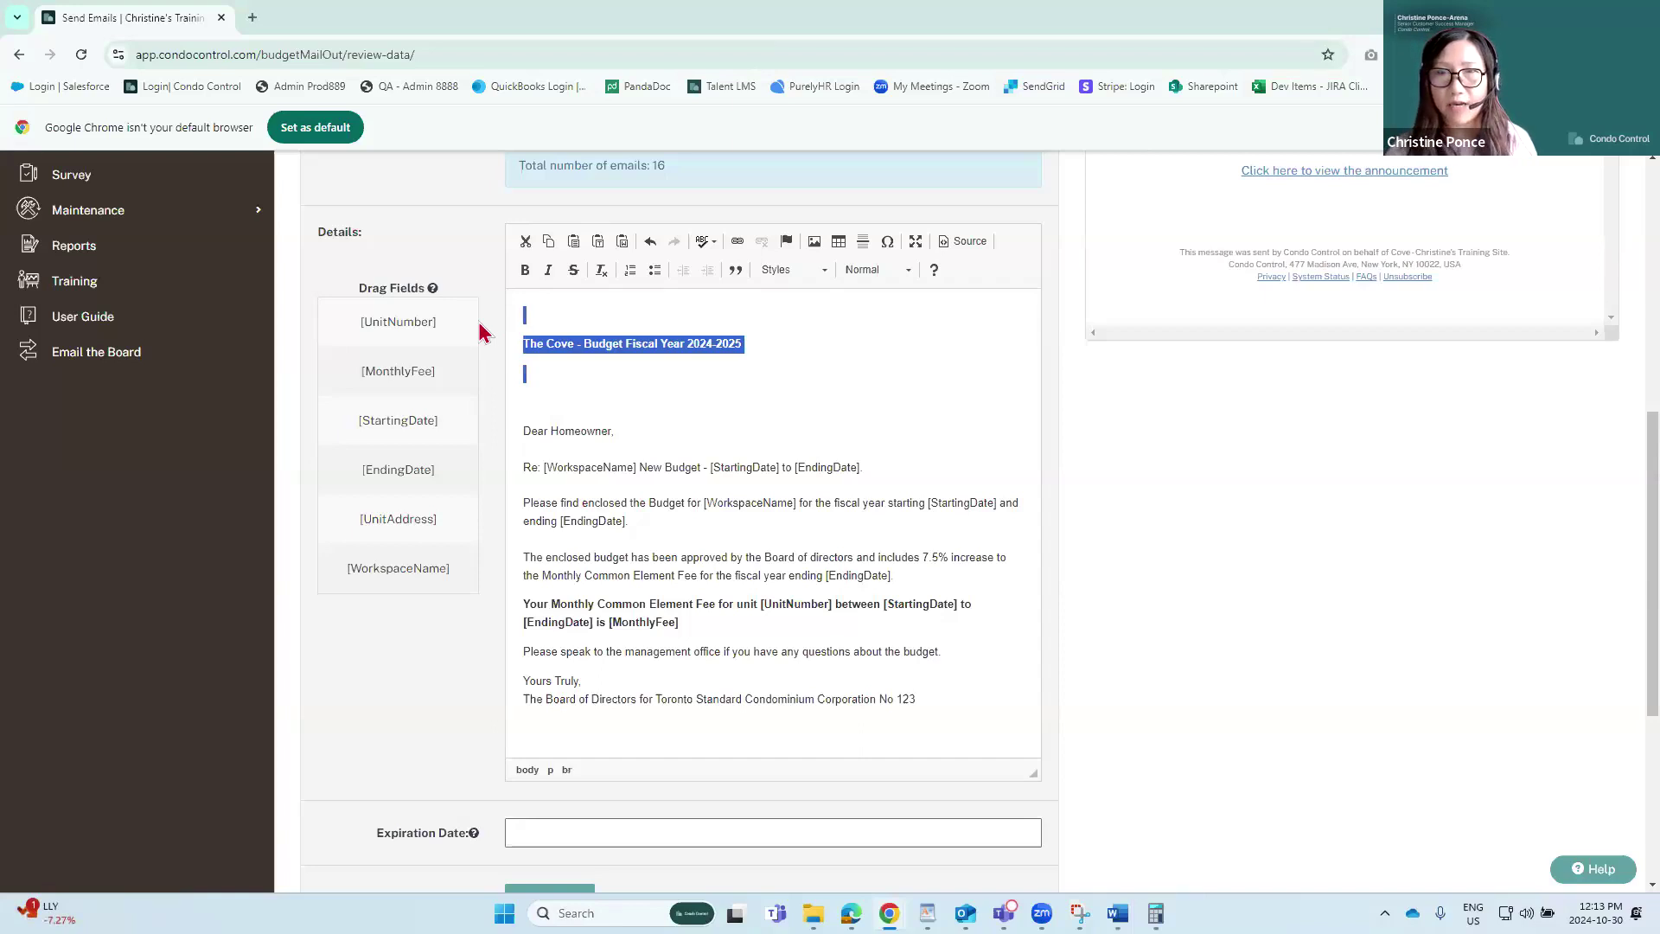
key("BackSpace")
key("BackSpace")
key("BackSpace")
key("BackSpace")
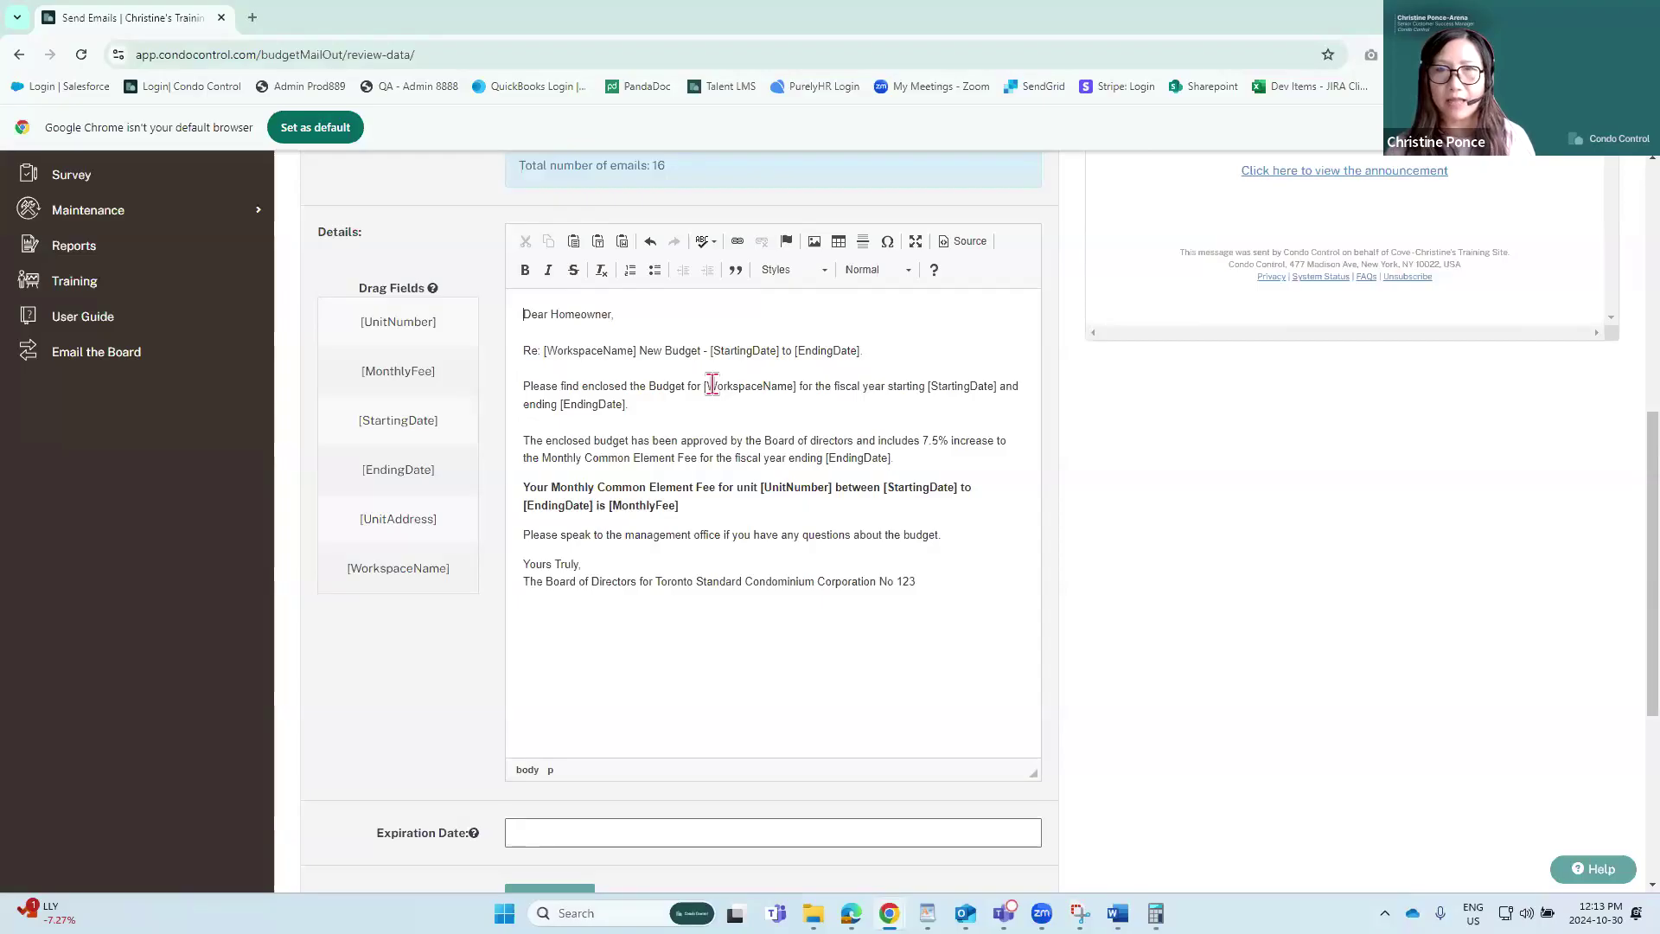
Step: Insert the [UnitNumber] field on a new line above "Dear Homeowner," in the letter
key("Return")
left_click(566, 315)
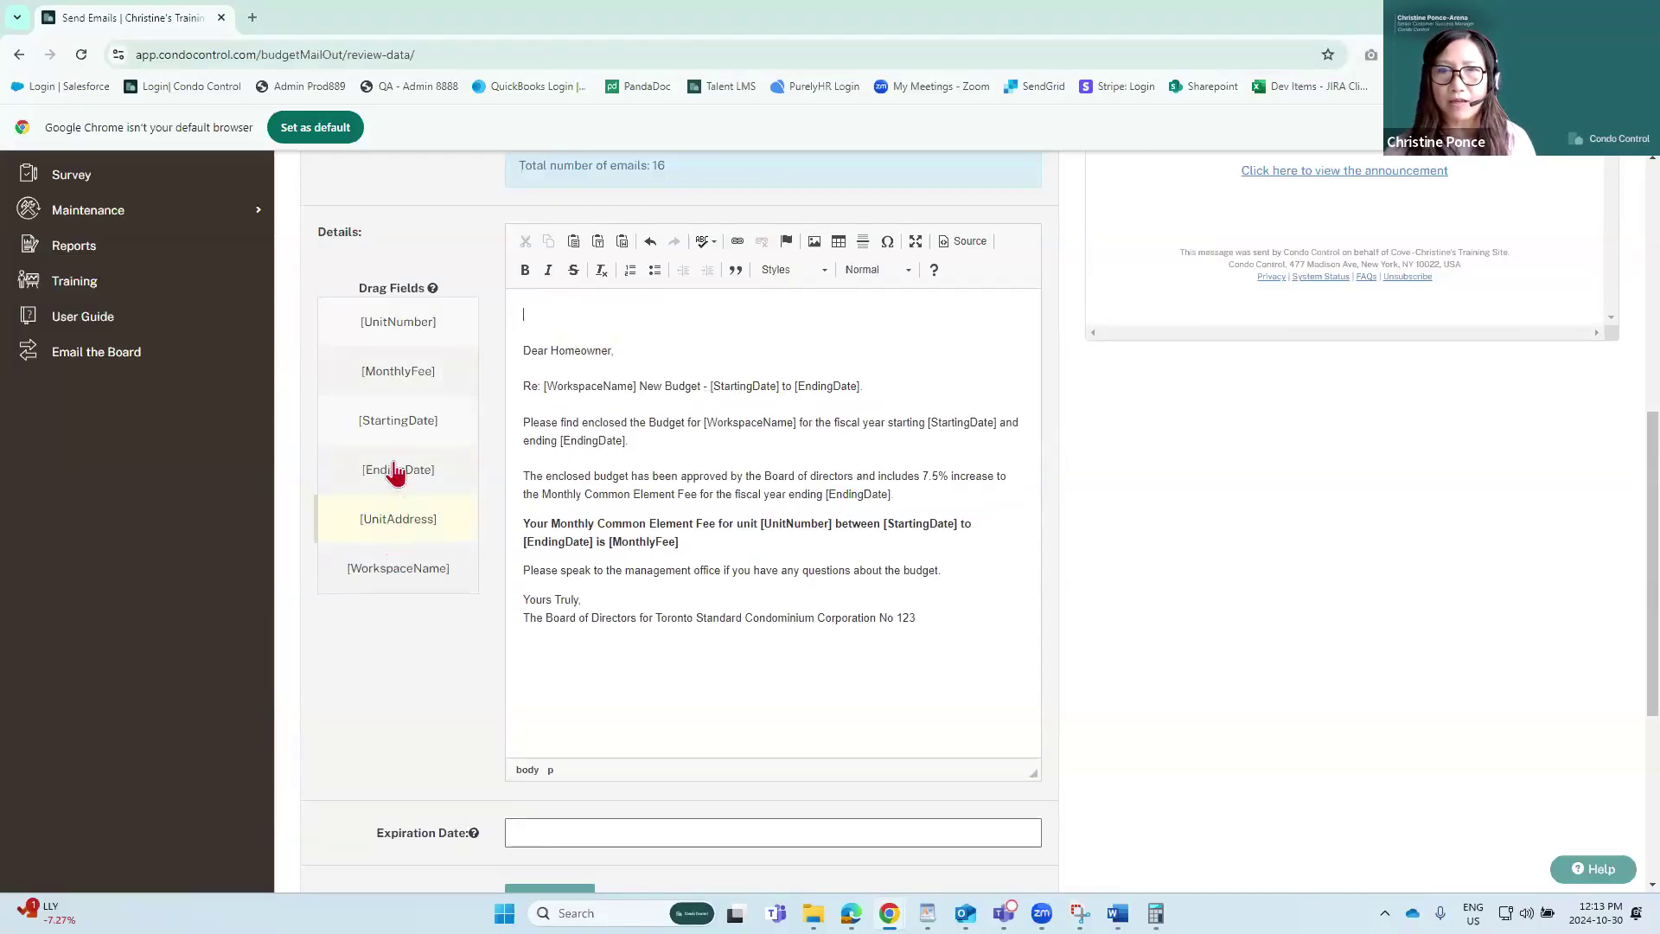
left_click_drag(394, 322, 631, 363)
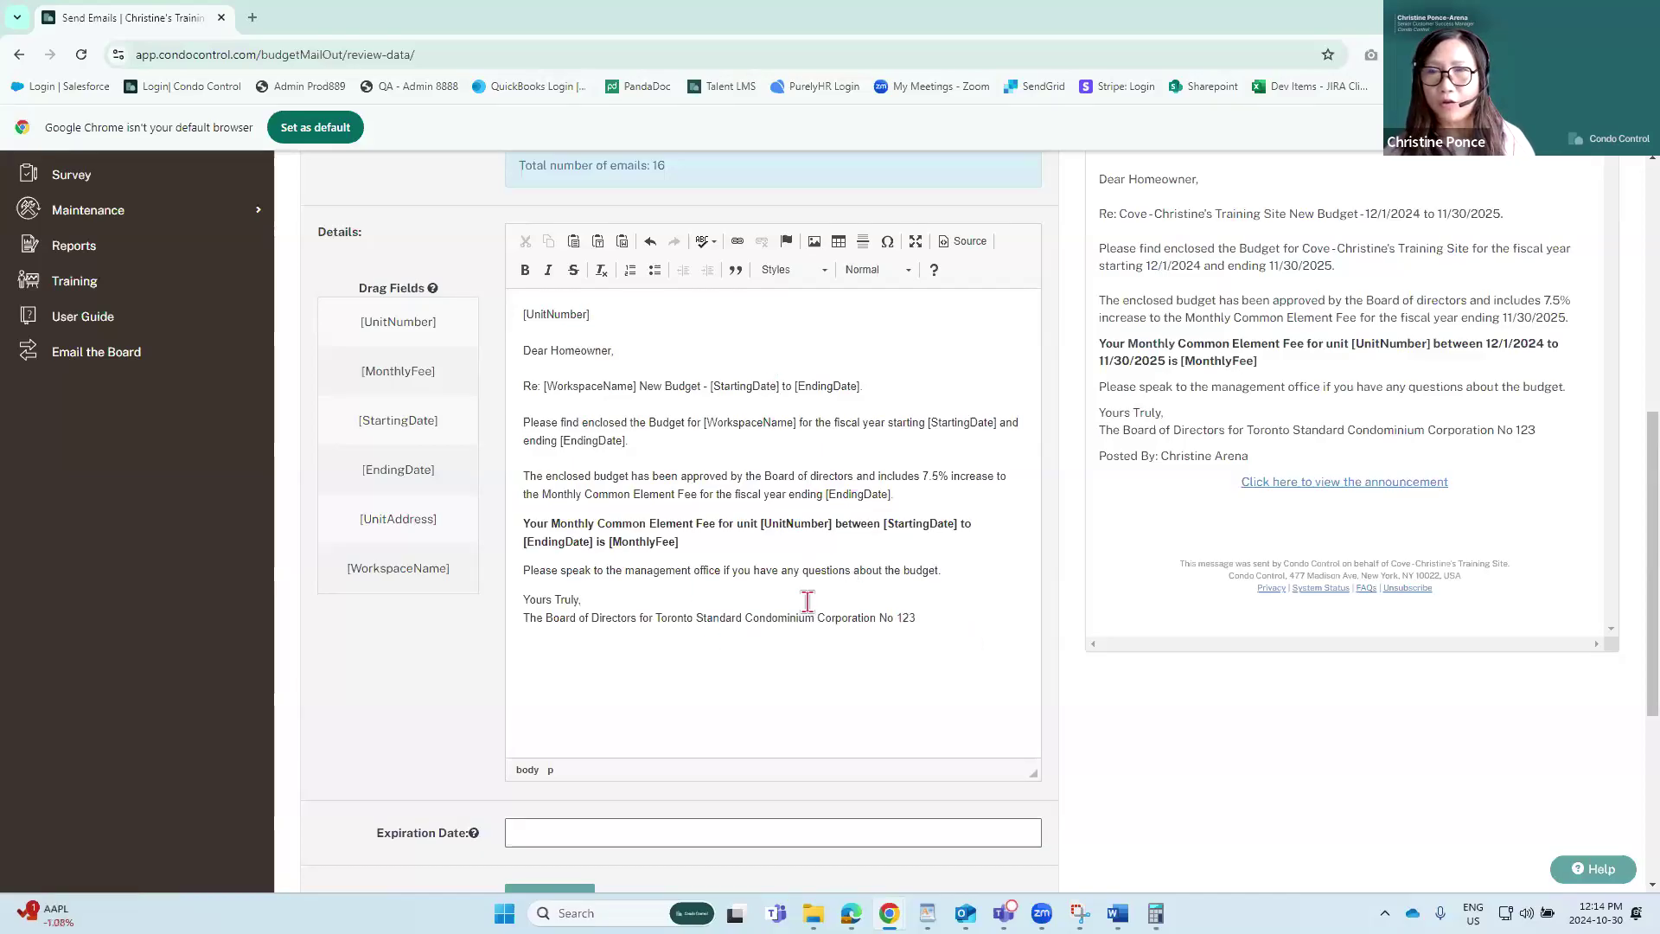
Step: Check the letter's preview and set the announcement's expiration date to 1/31/2025
scroll(1224, 458, "up", 2)
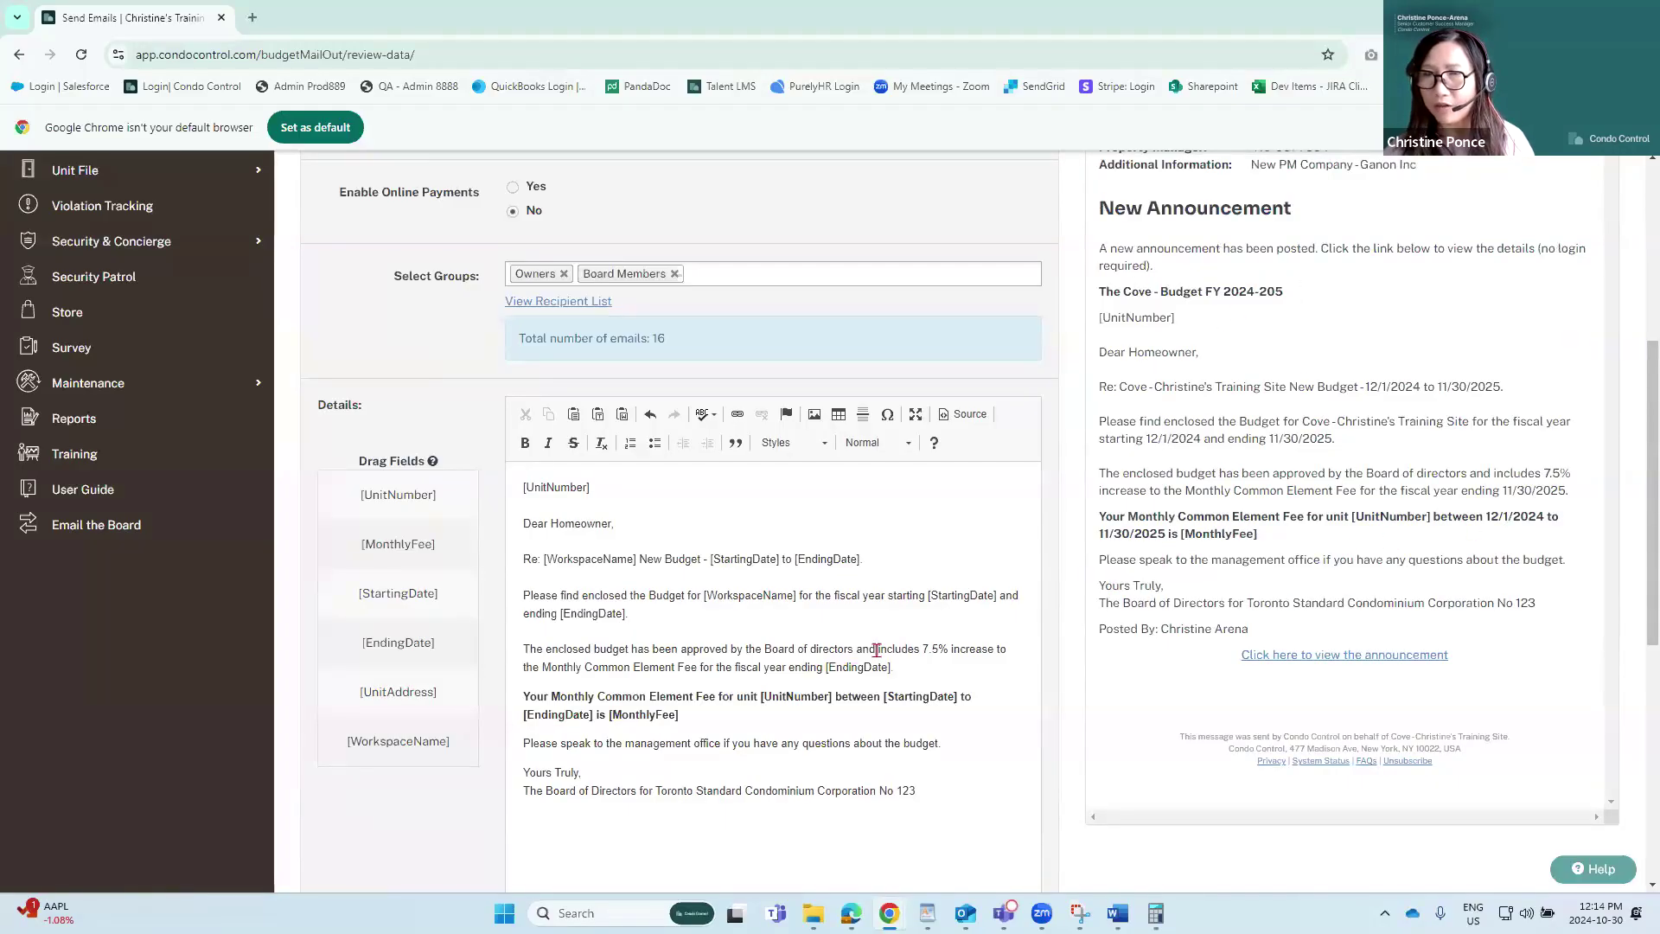
scroll(876, 650, "down", 2)
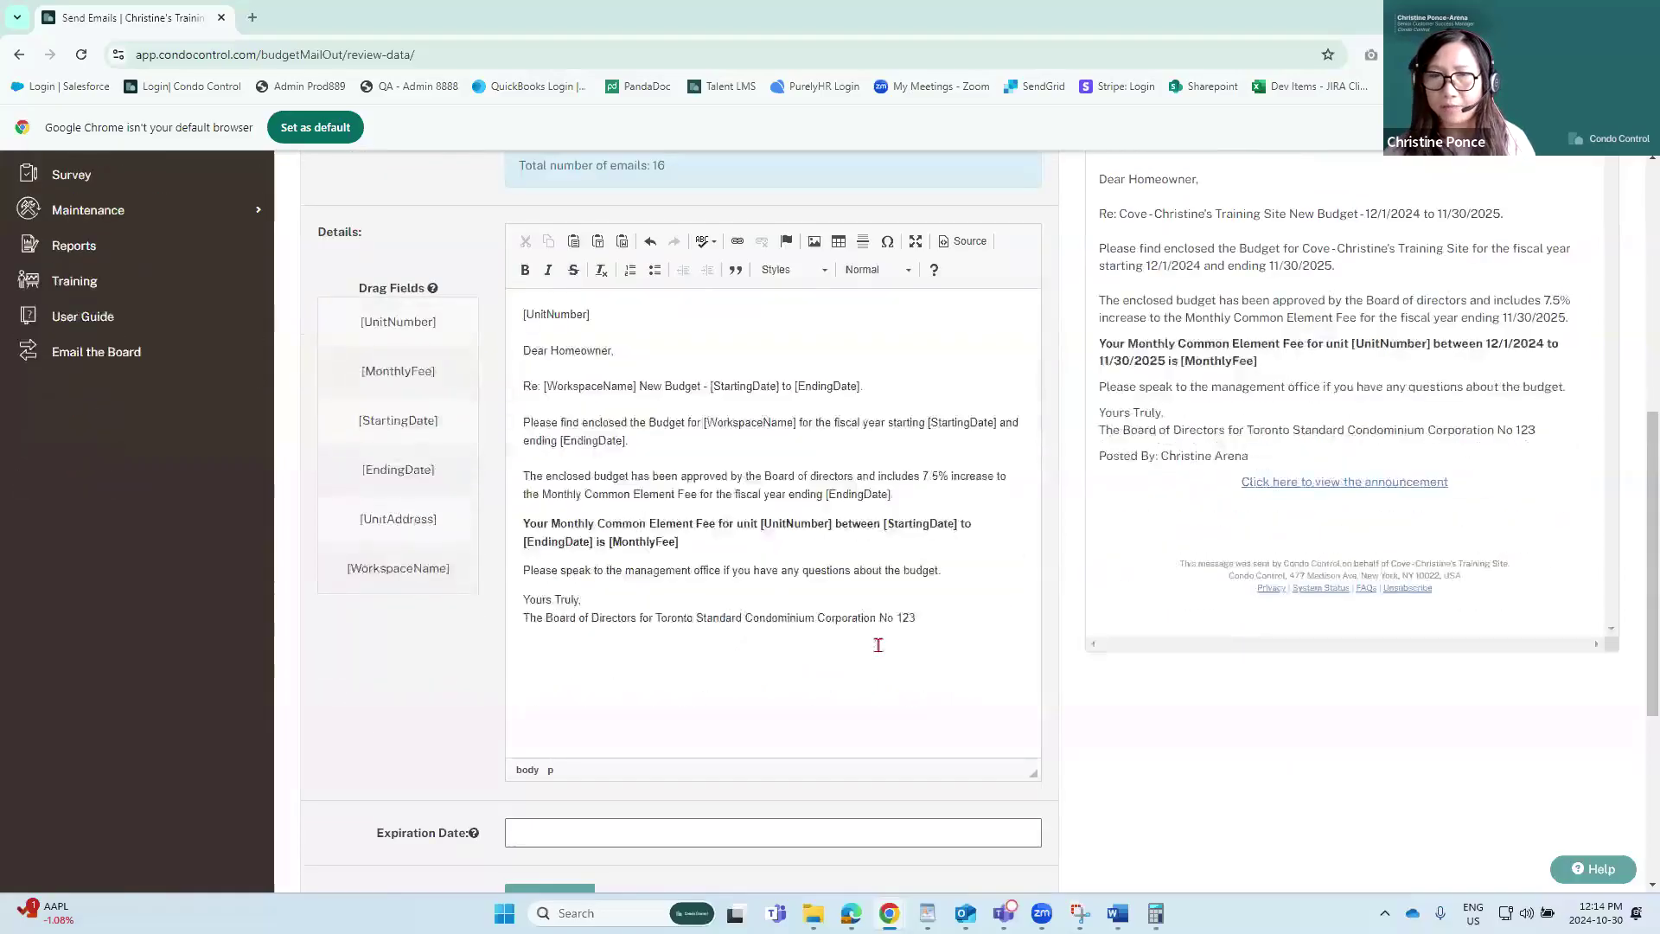
scroll(878, 645, "down", 4)
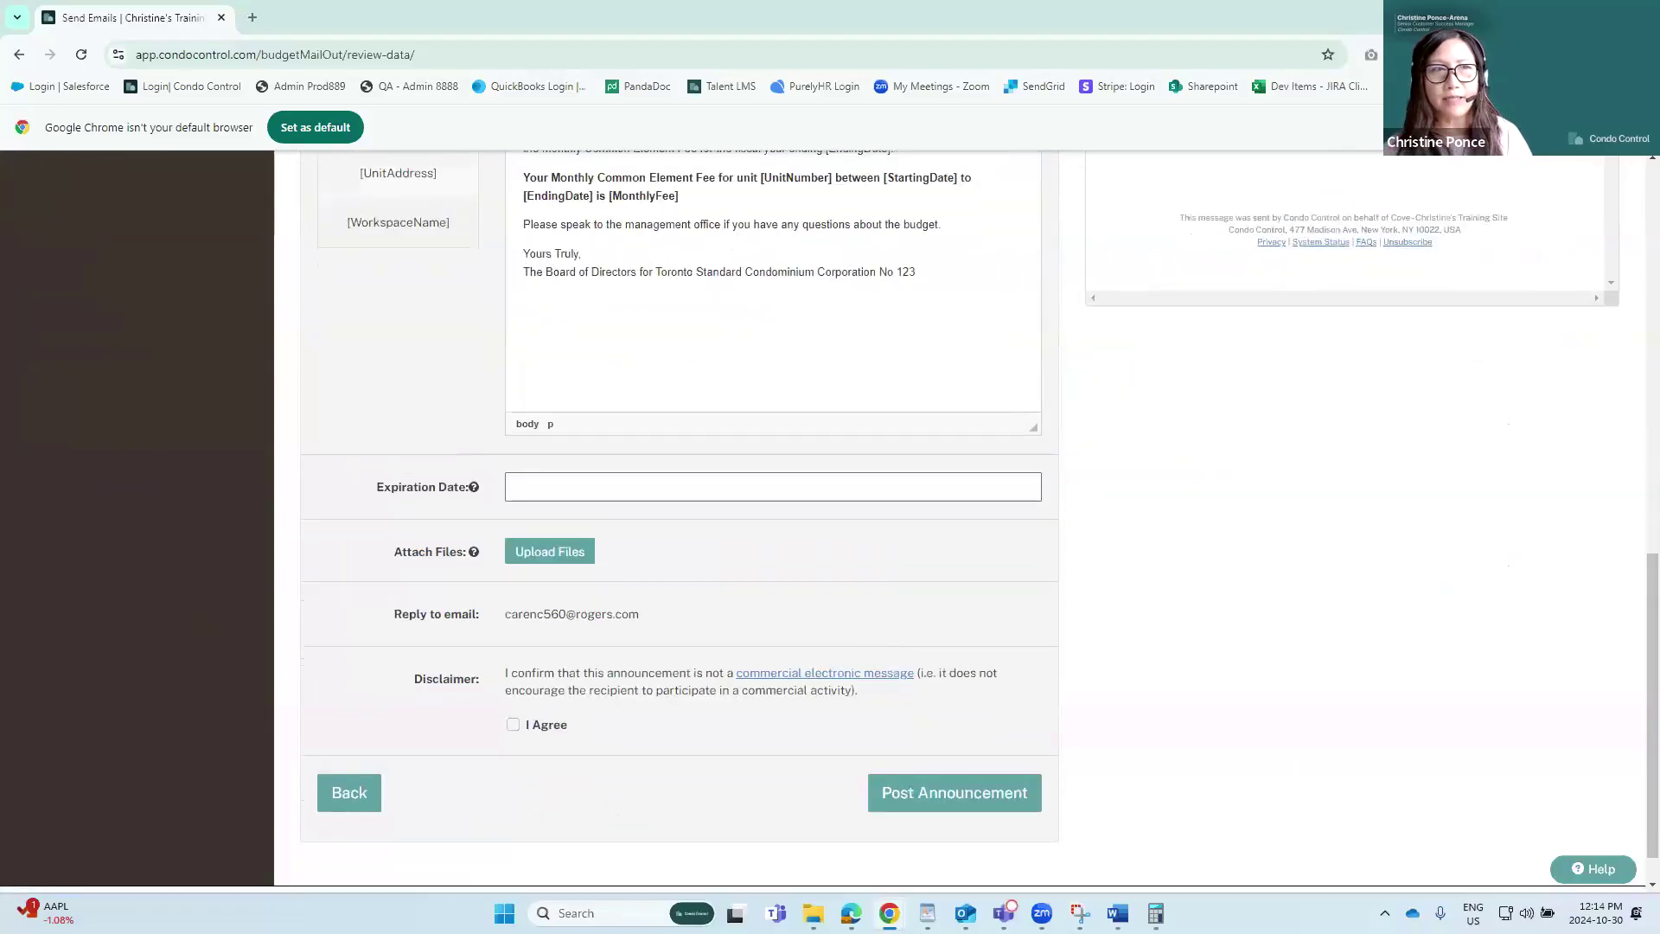
left_click(591, 486)
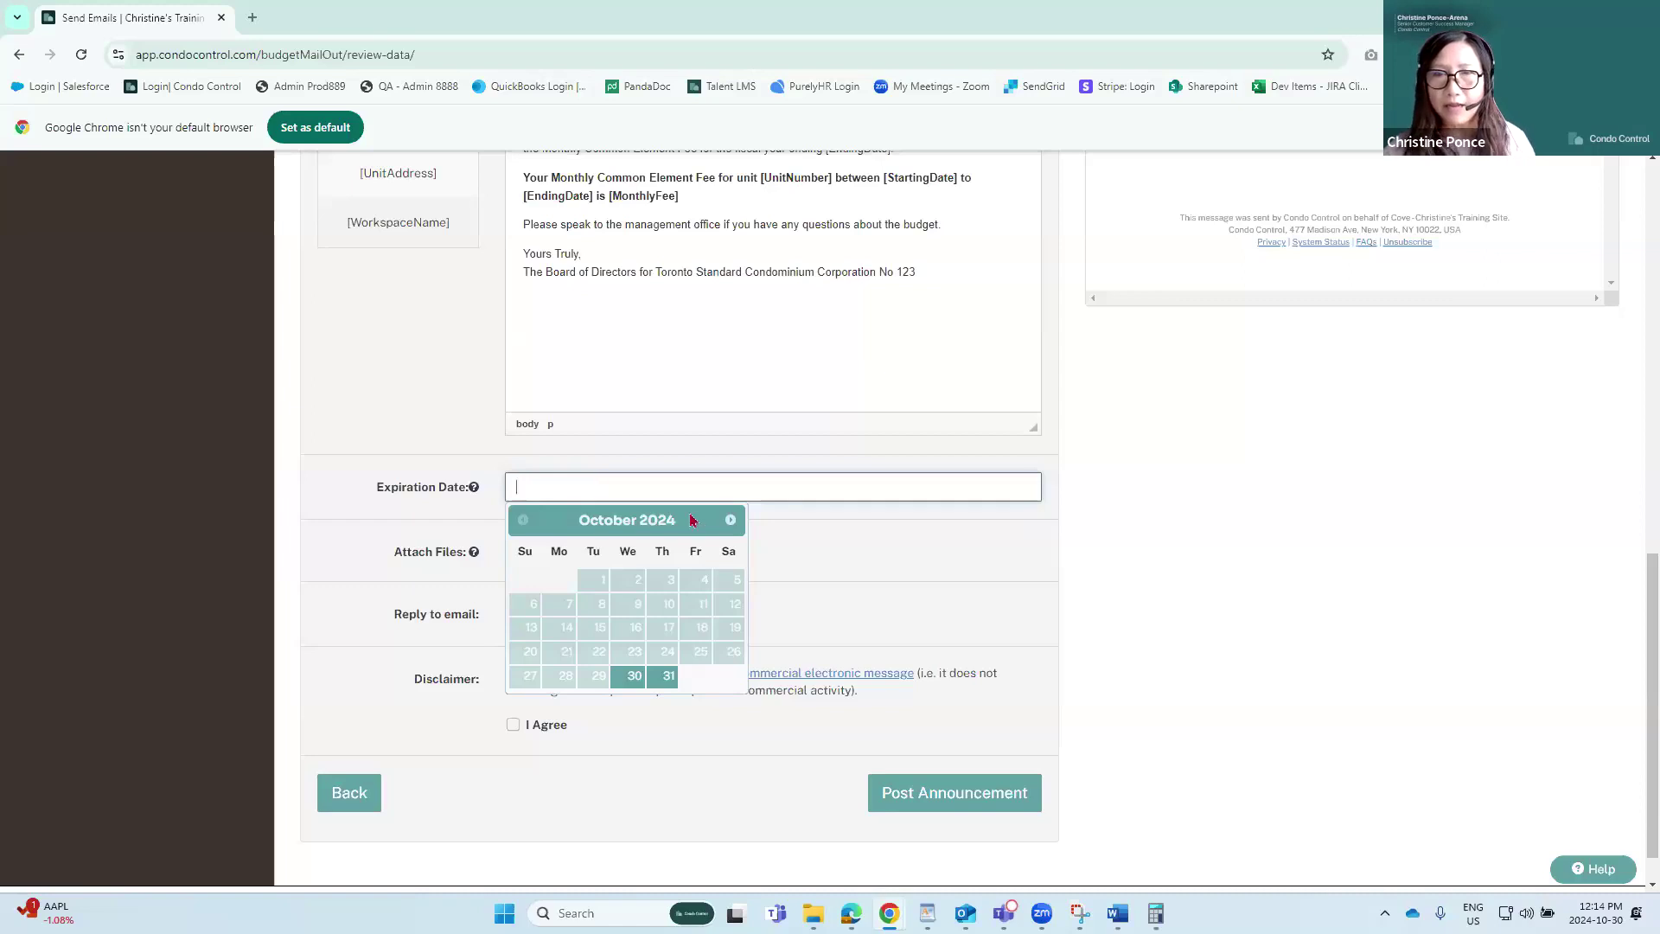
left_click(731, 521)
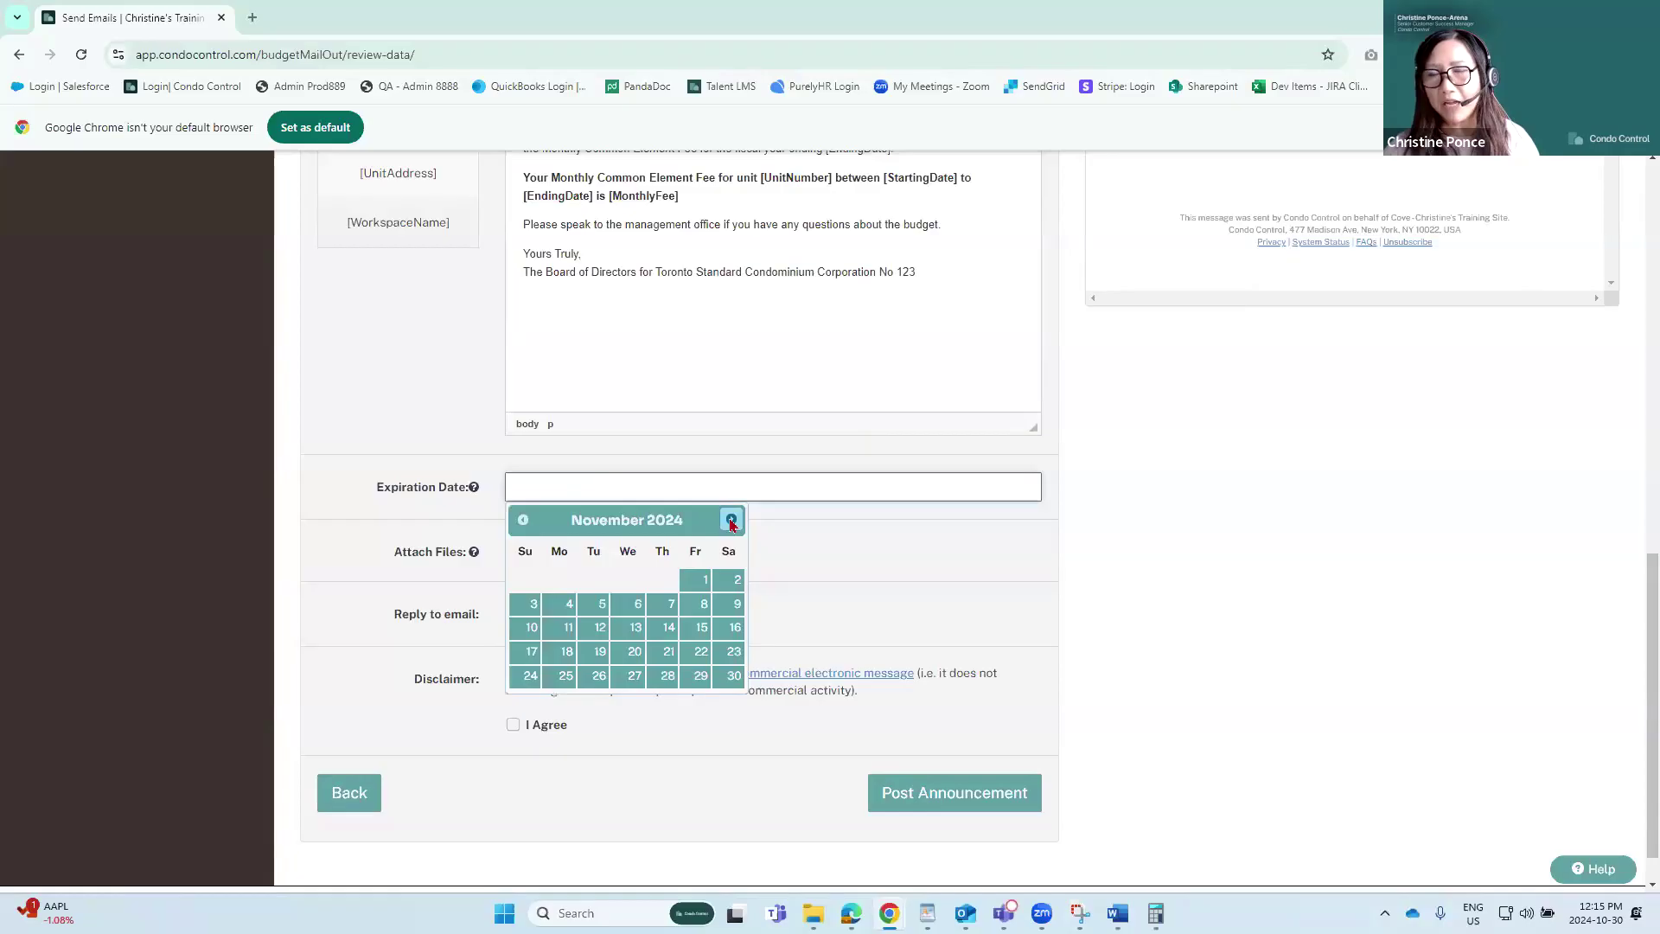
left_click(731, 521)
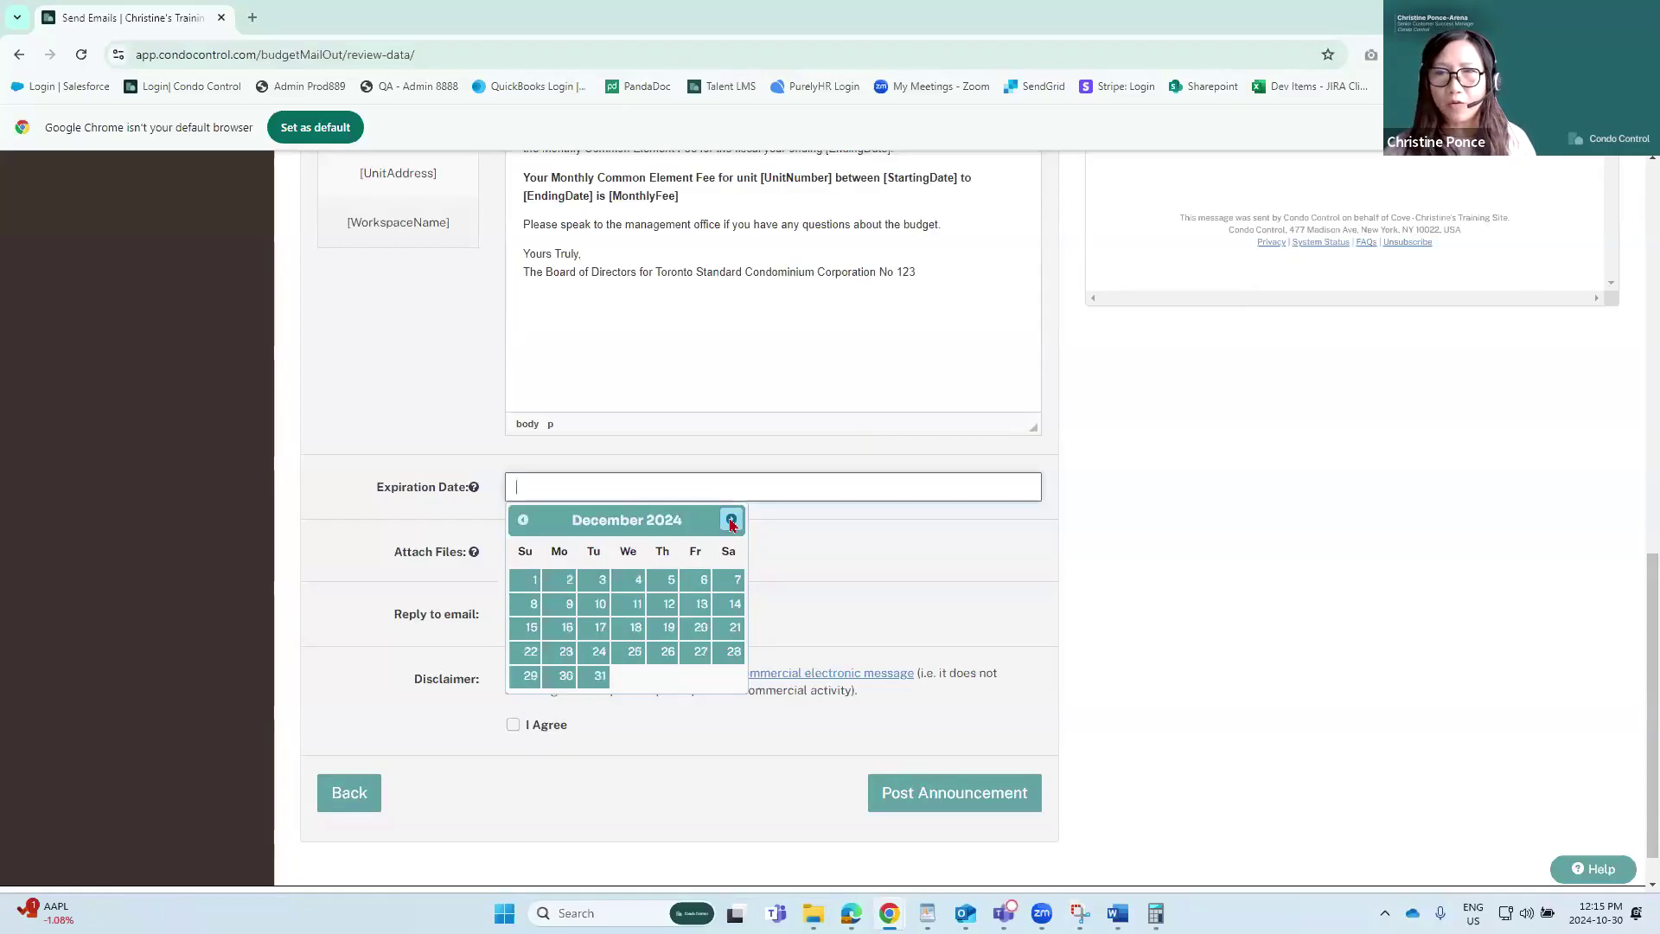
left_click(731, 521)
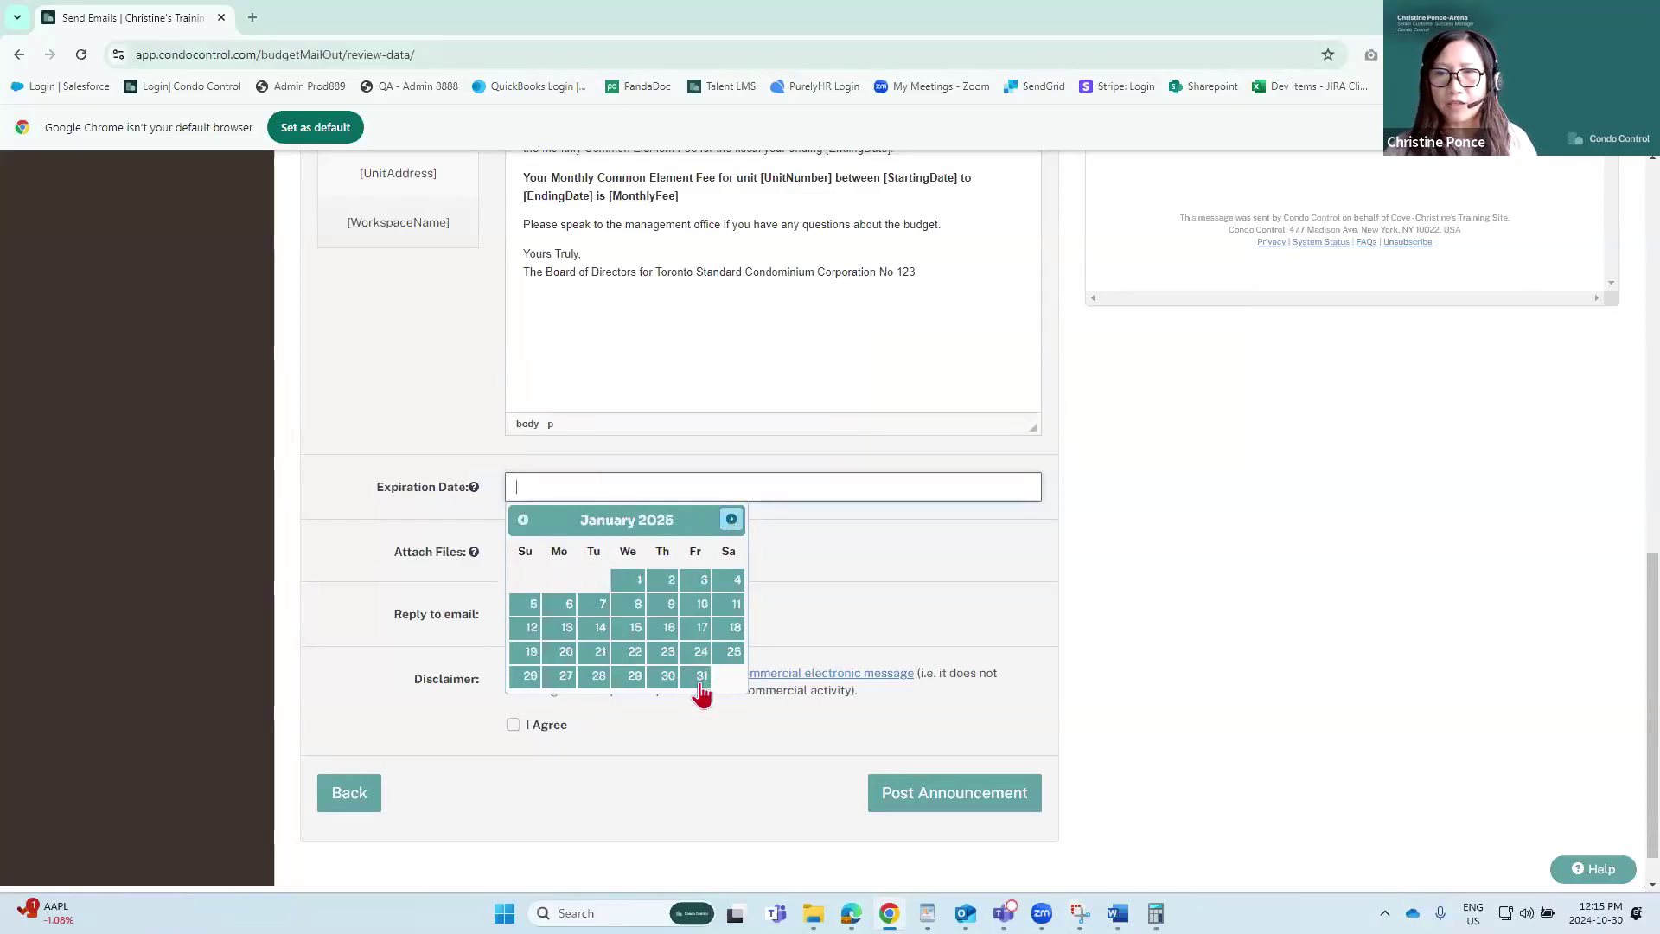
left_click(701, 678)
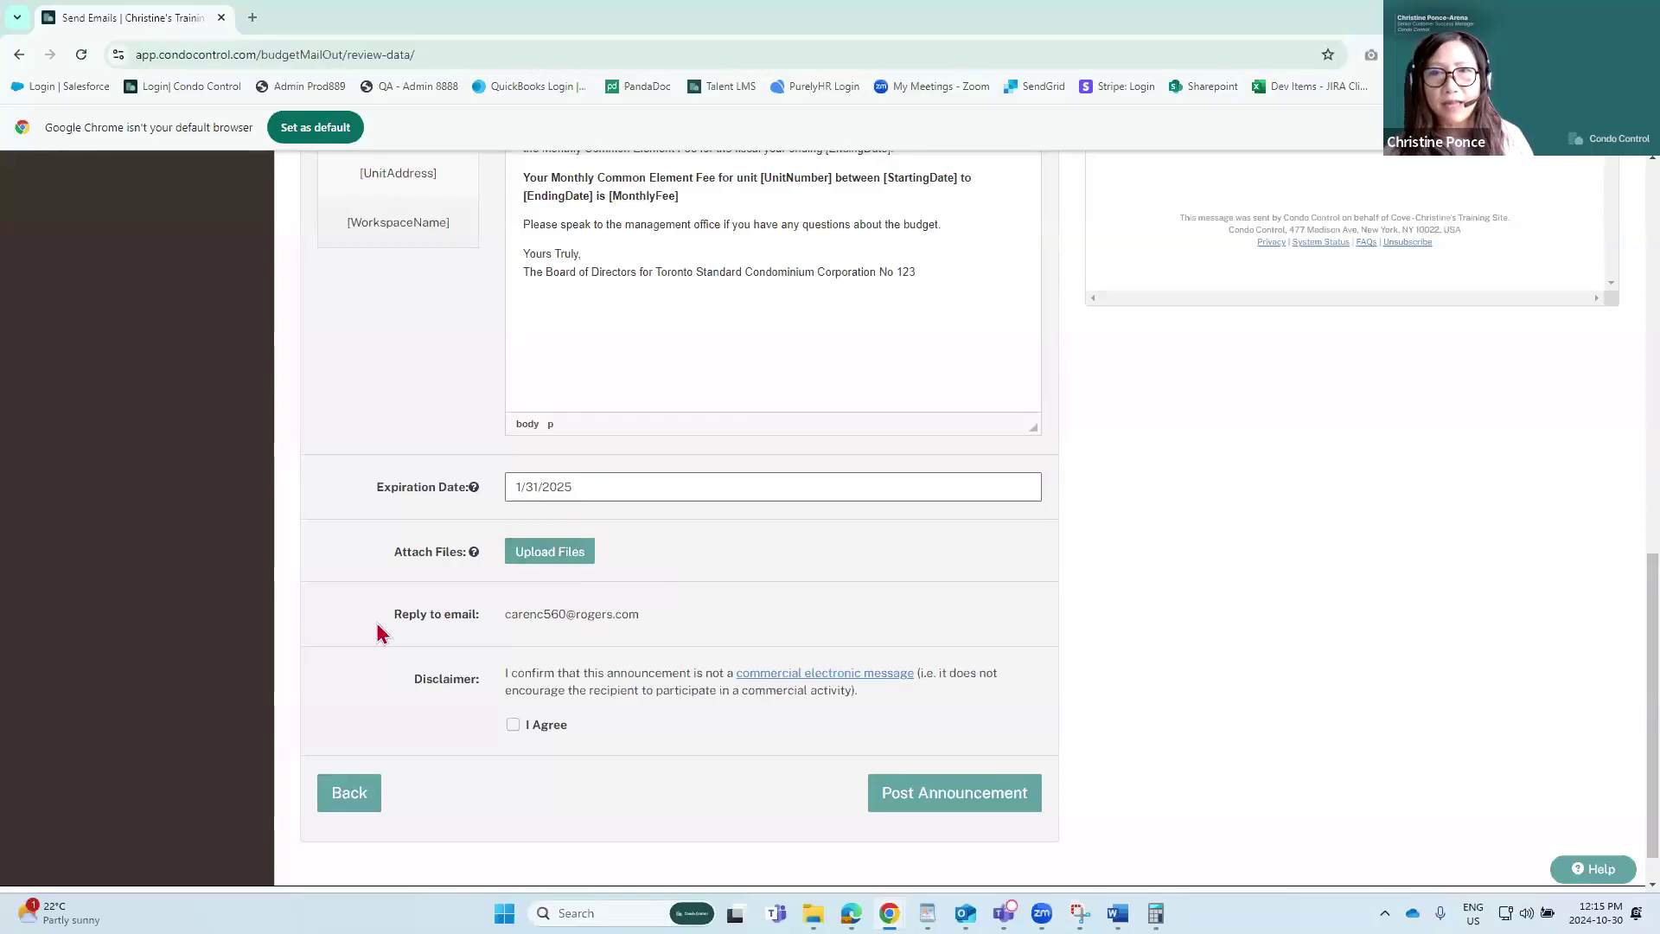
Step: Agree to the disclaimer that this is not a commercial electronic message, and post the announcement after rechecking its groups and letter text
scroll(617, 620, "down", 1)
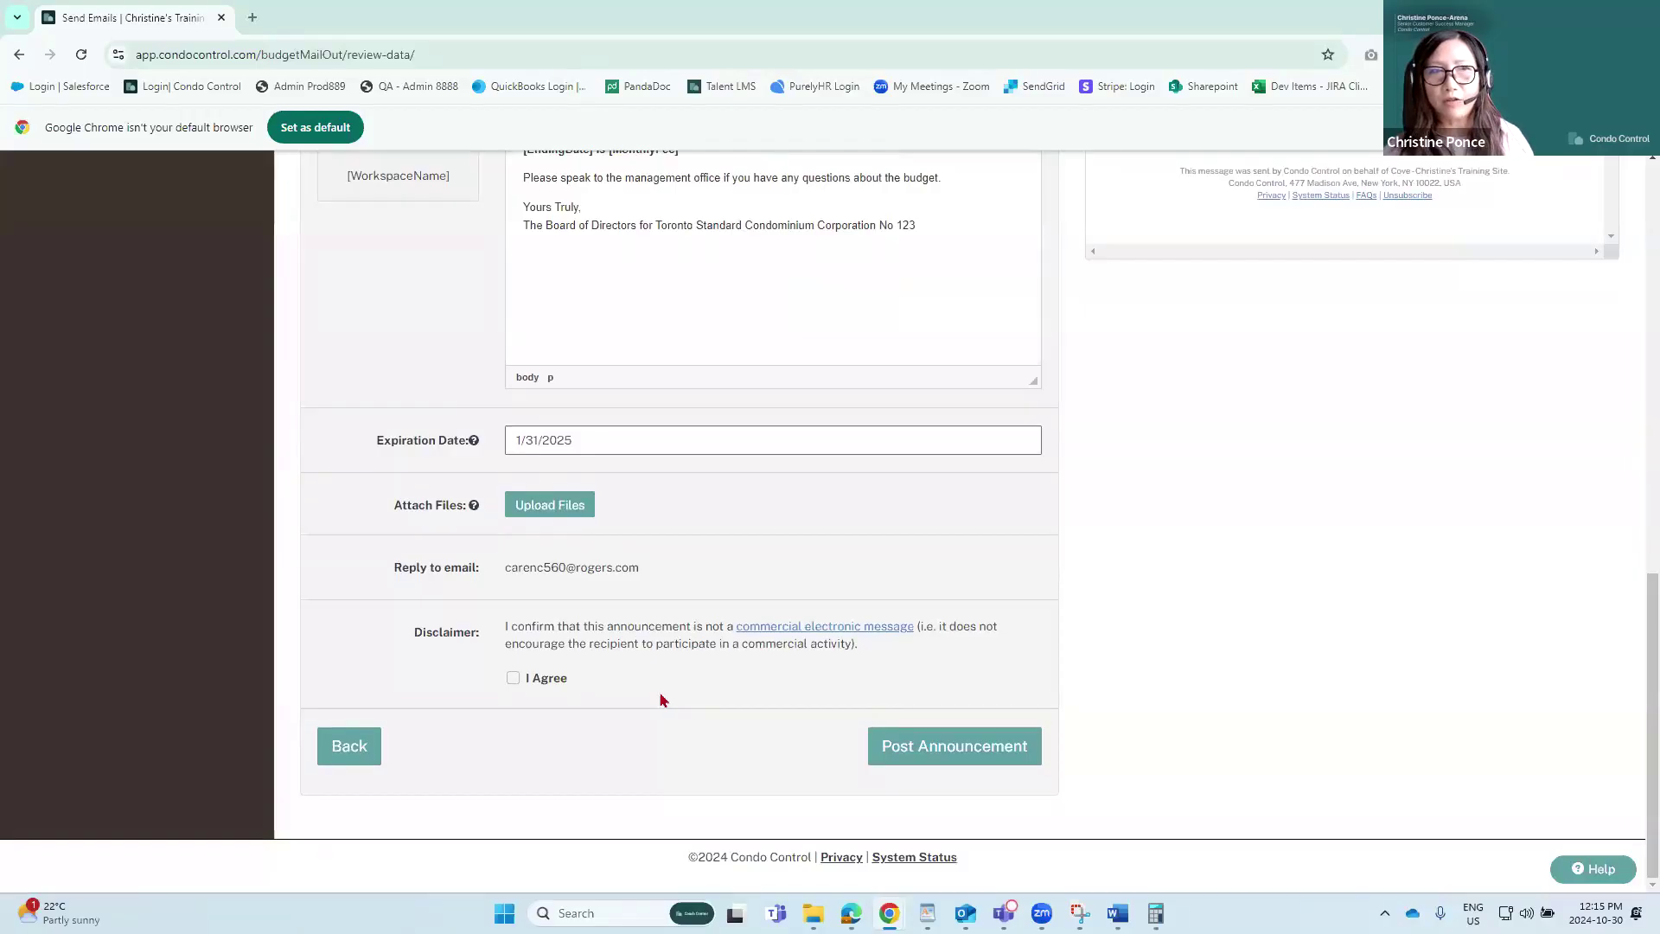
left_click(513, 679)
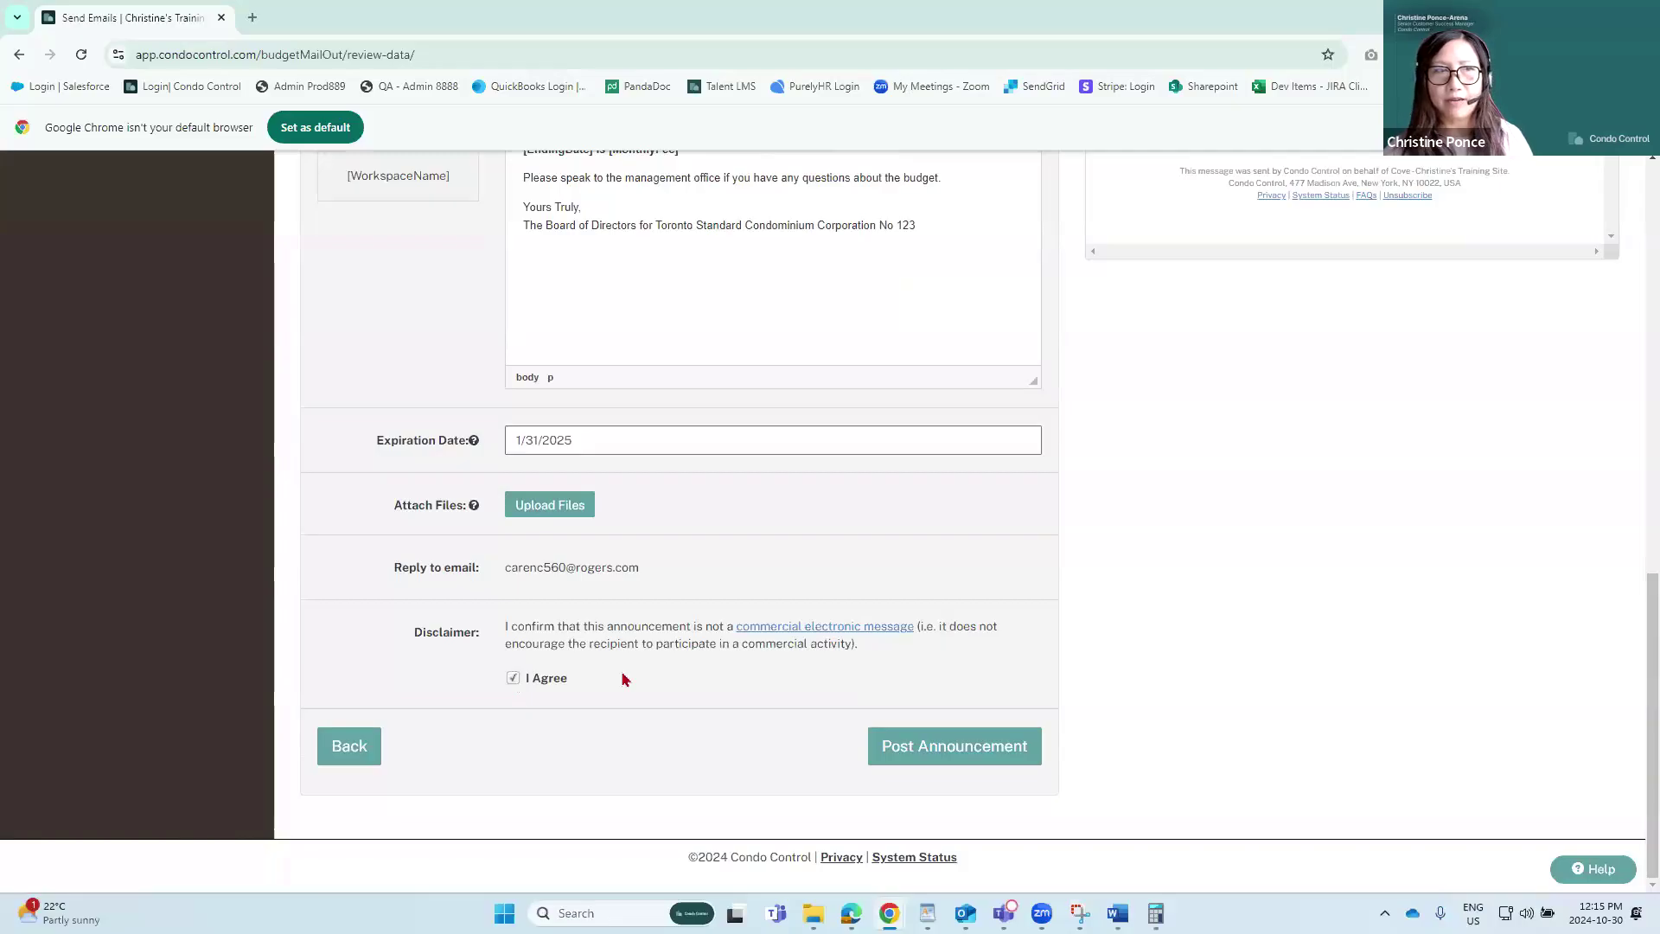
scroll(774, 558, "up", 1)
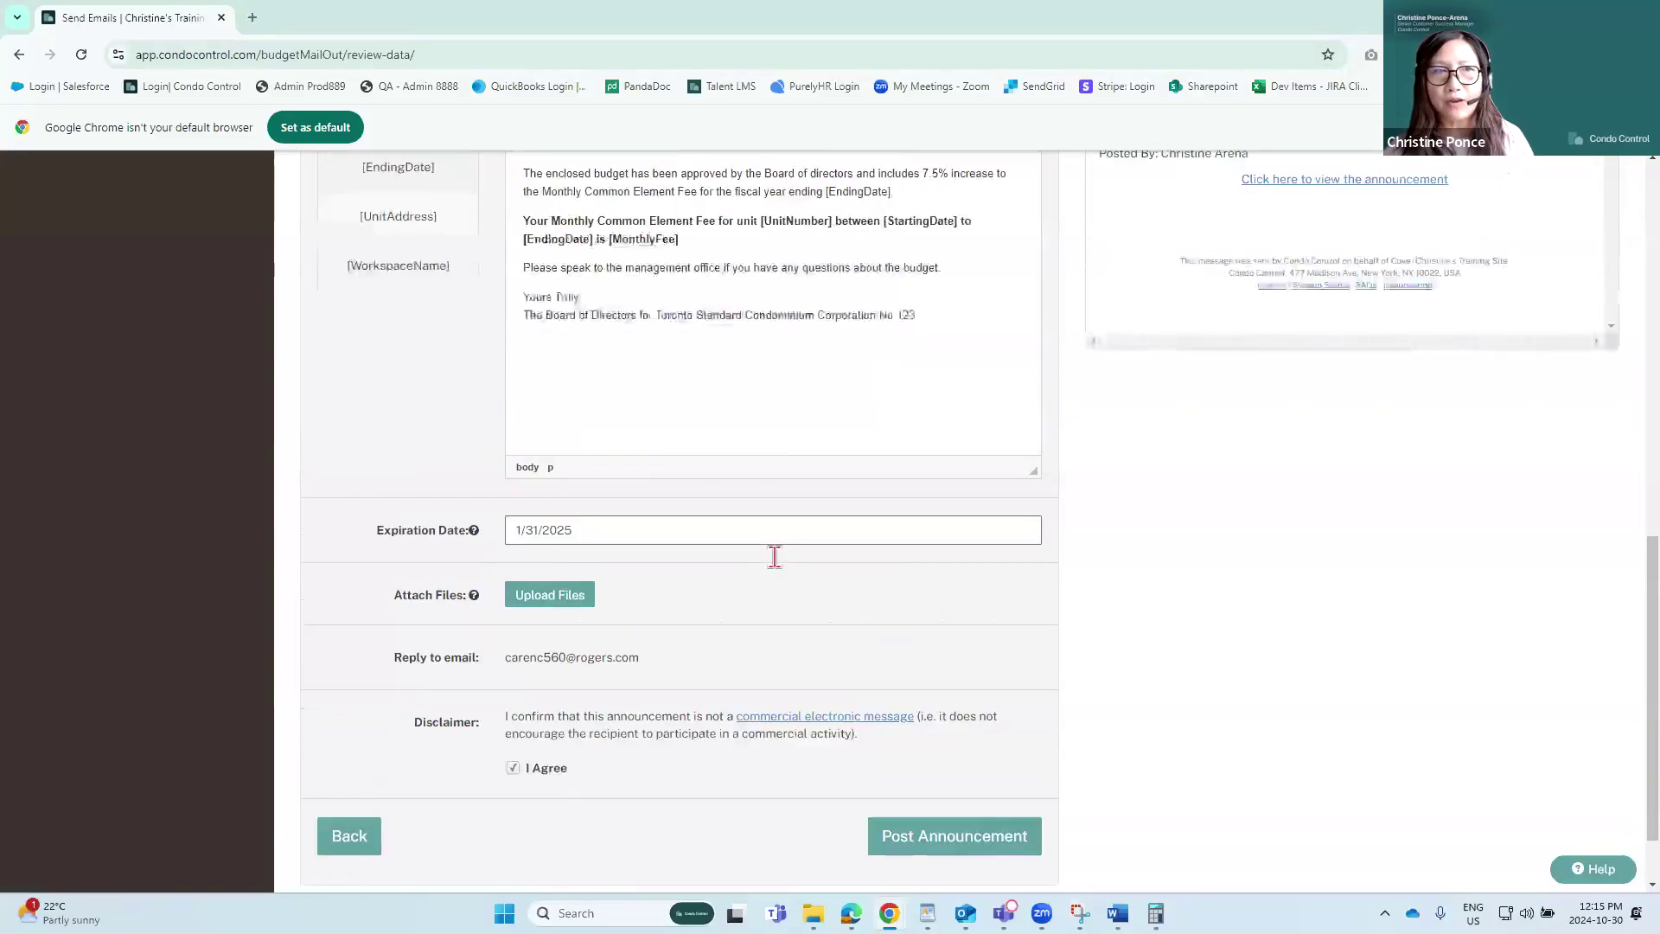
scroll(775, 557, "up", 7)
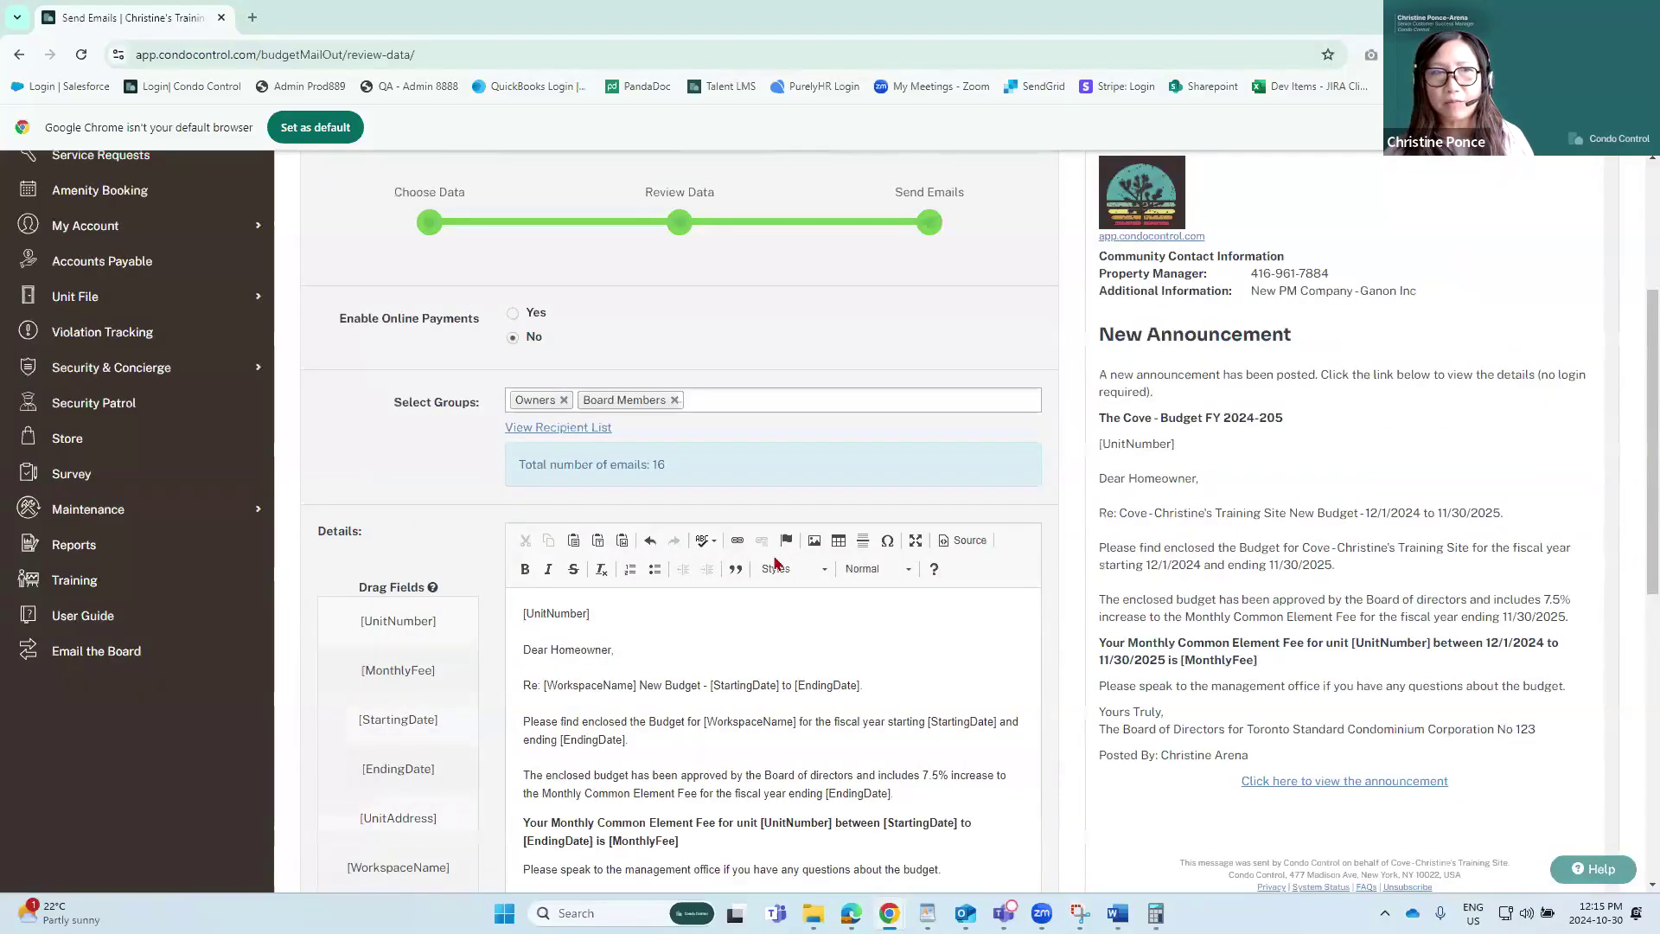
scroll(743, 627, "down", 2)
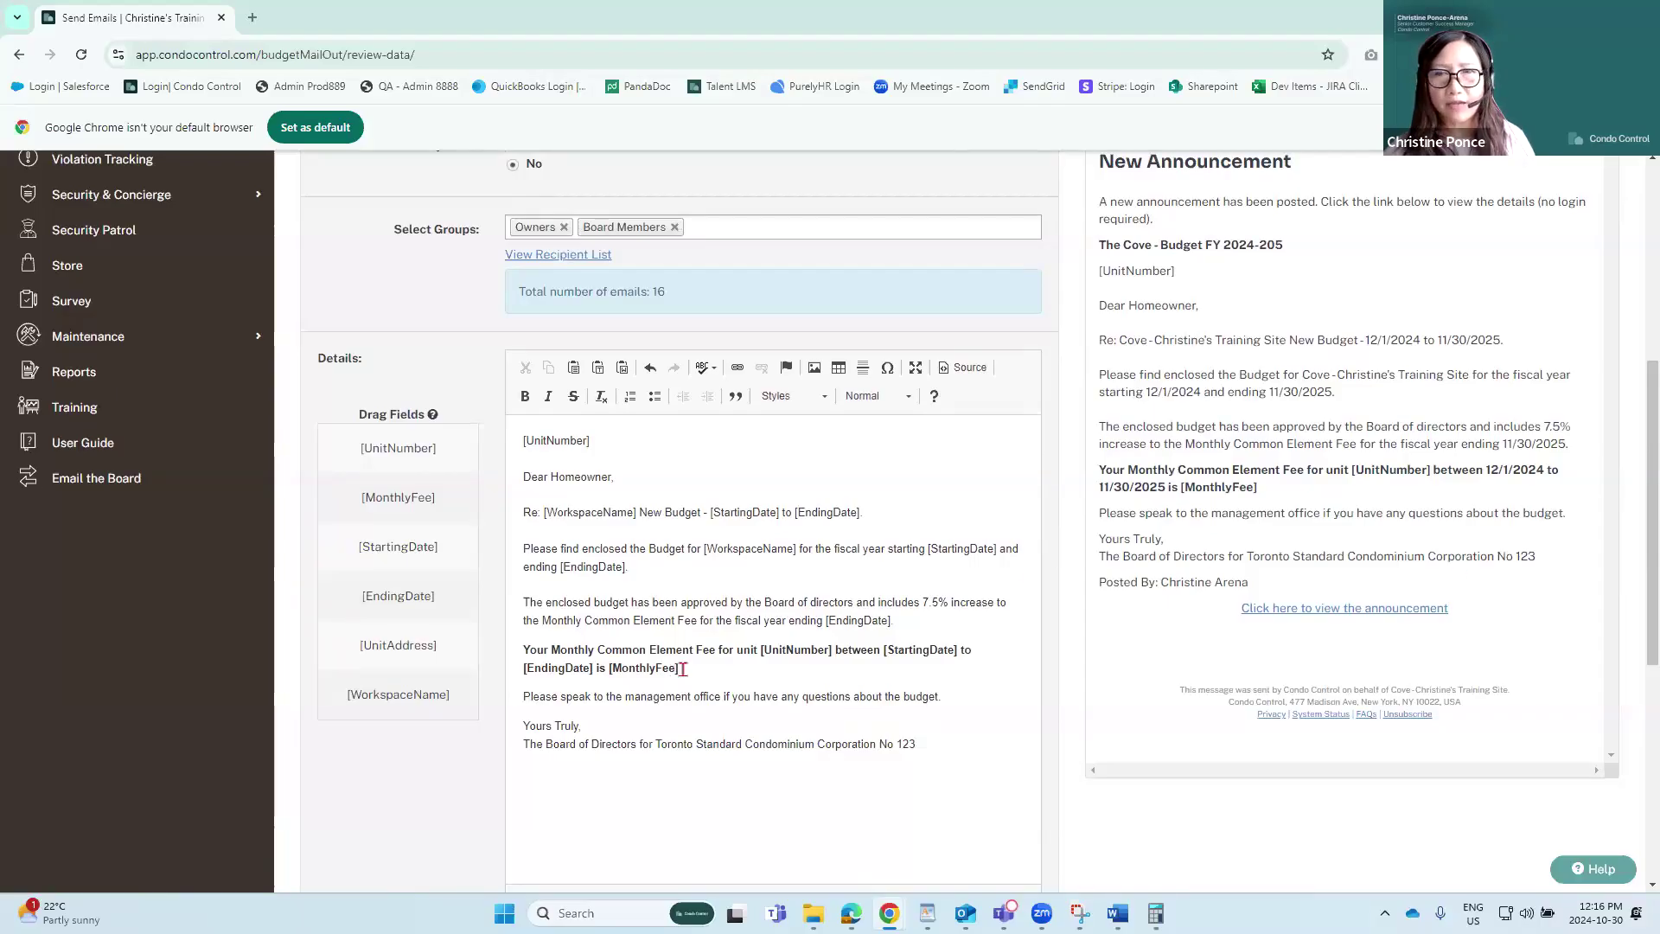
scroll(772, 684, "down", 6)
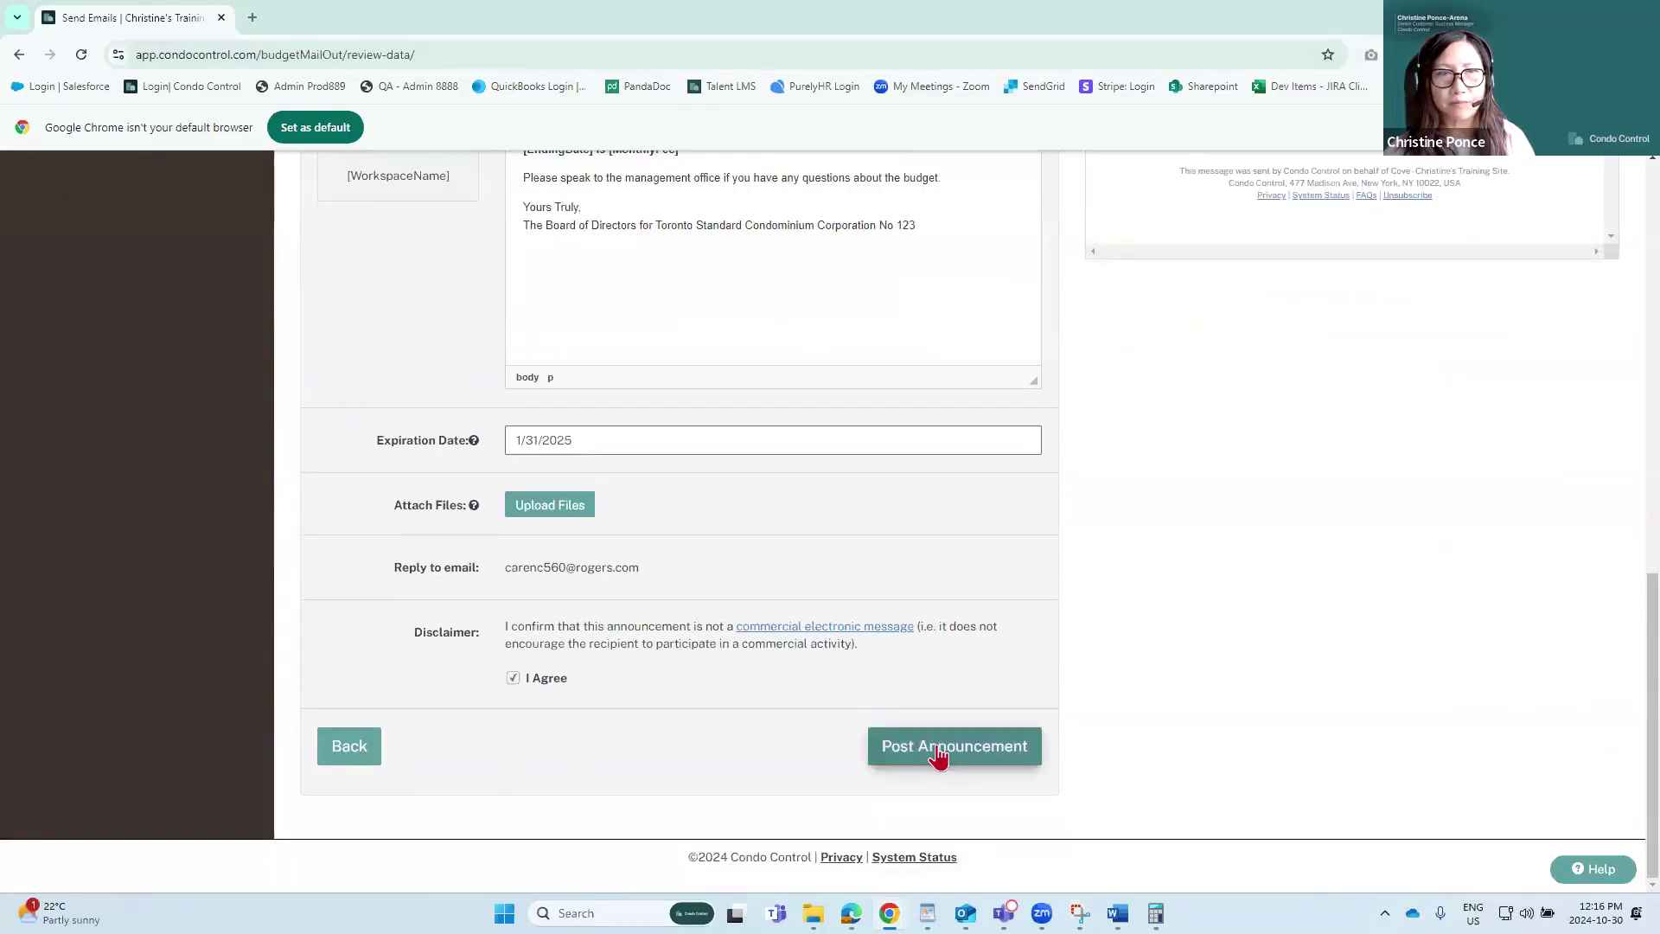
left_click(939, 754)
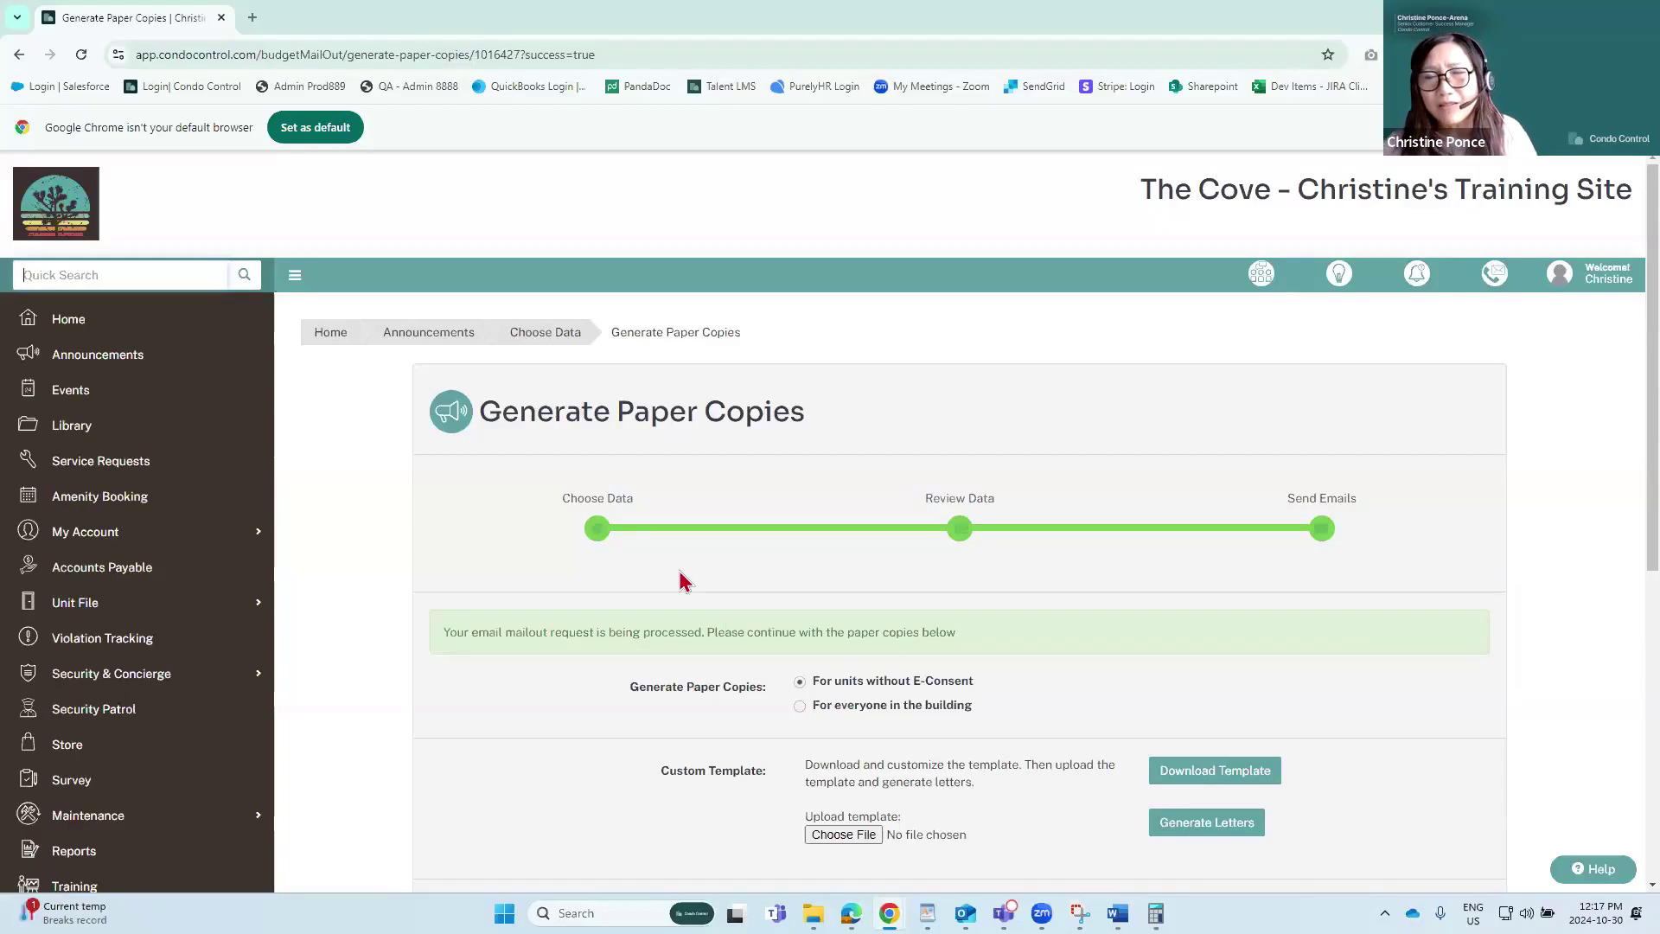
Step: Choose paper copies for everyone in the building and upload the file Budget letter template as the custom template
scroll(871, 543, "down", 2)
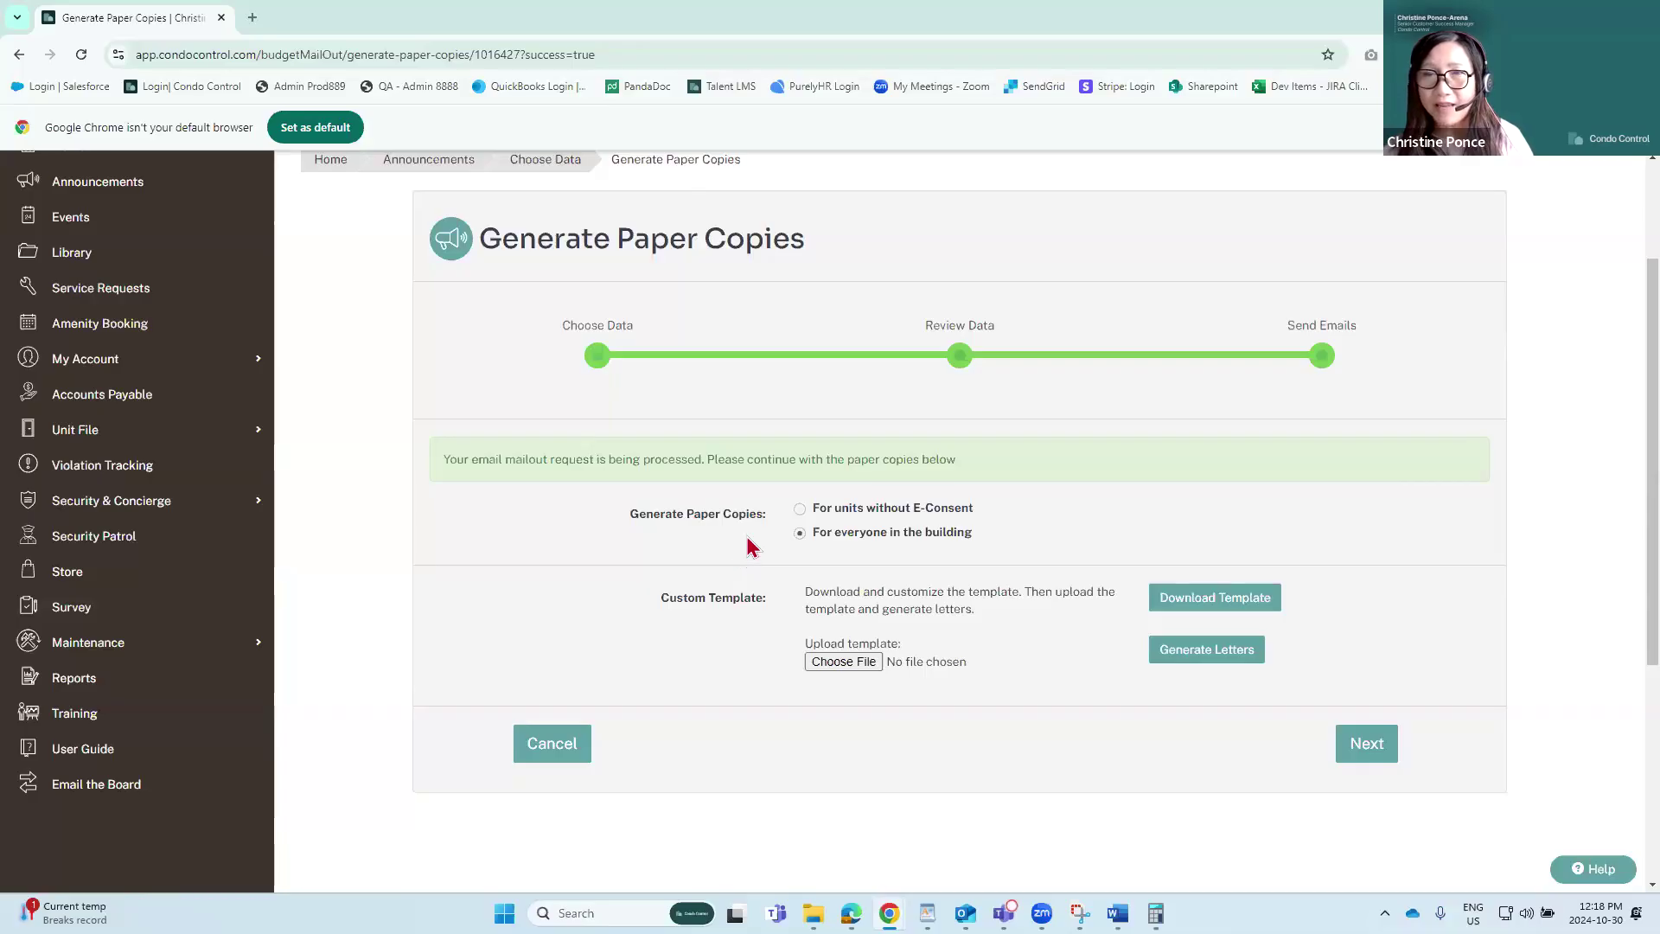
scroll(705, 593, "down", 2)
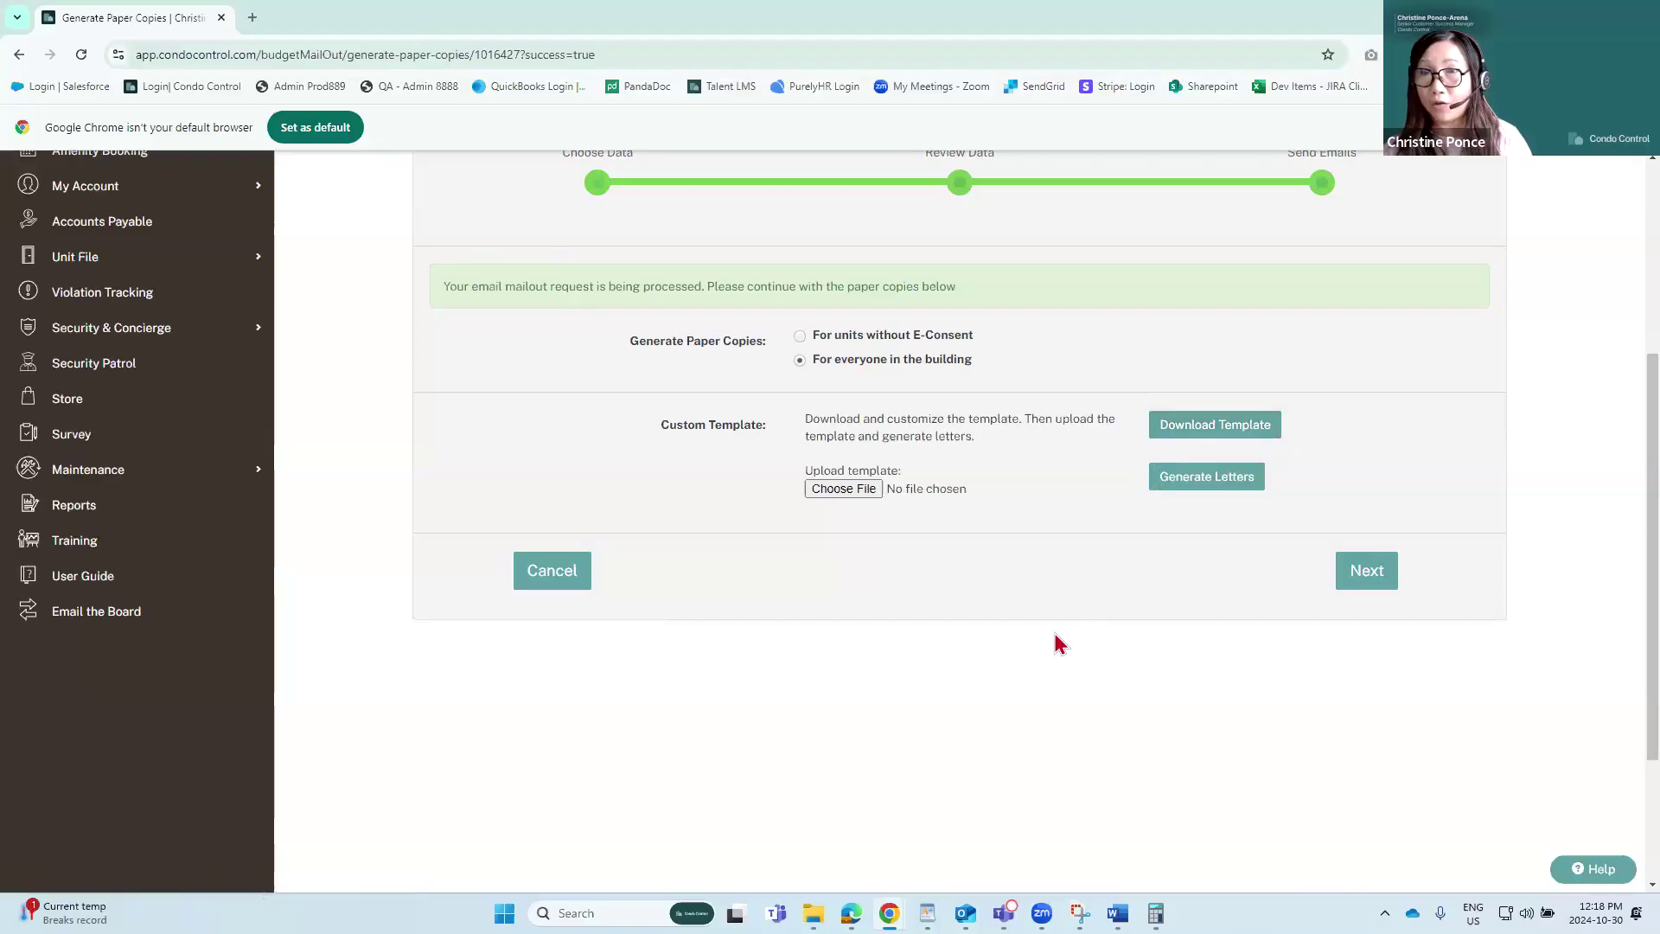
left_click(844, 490)
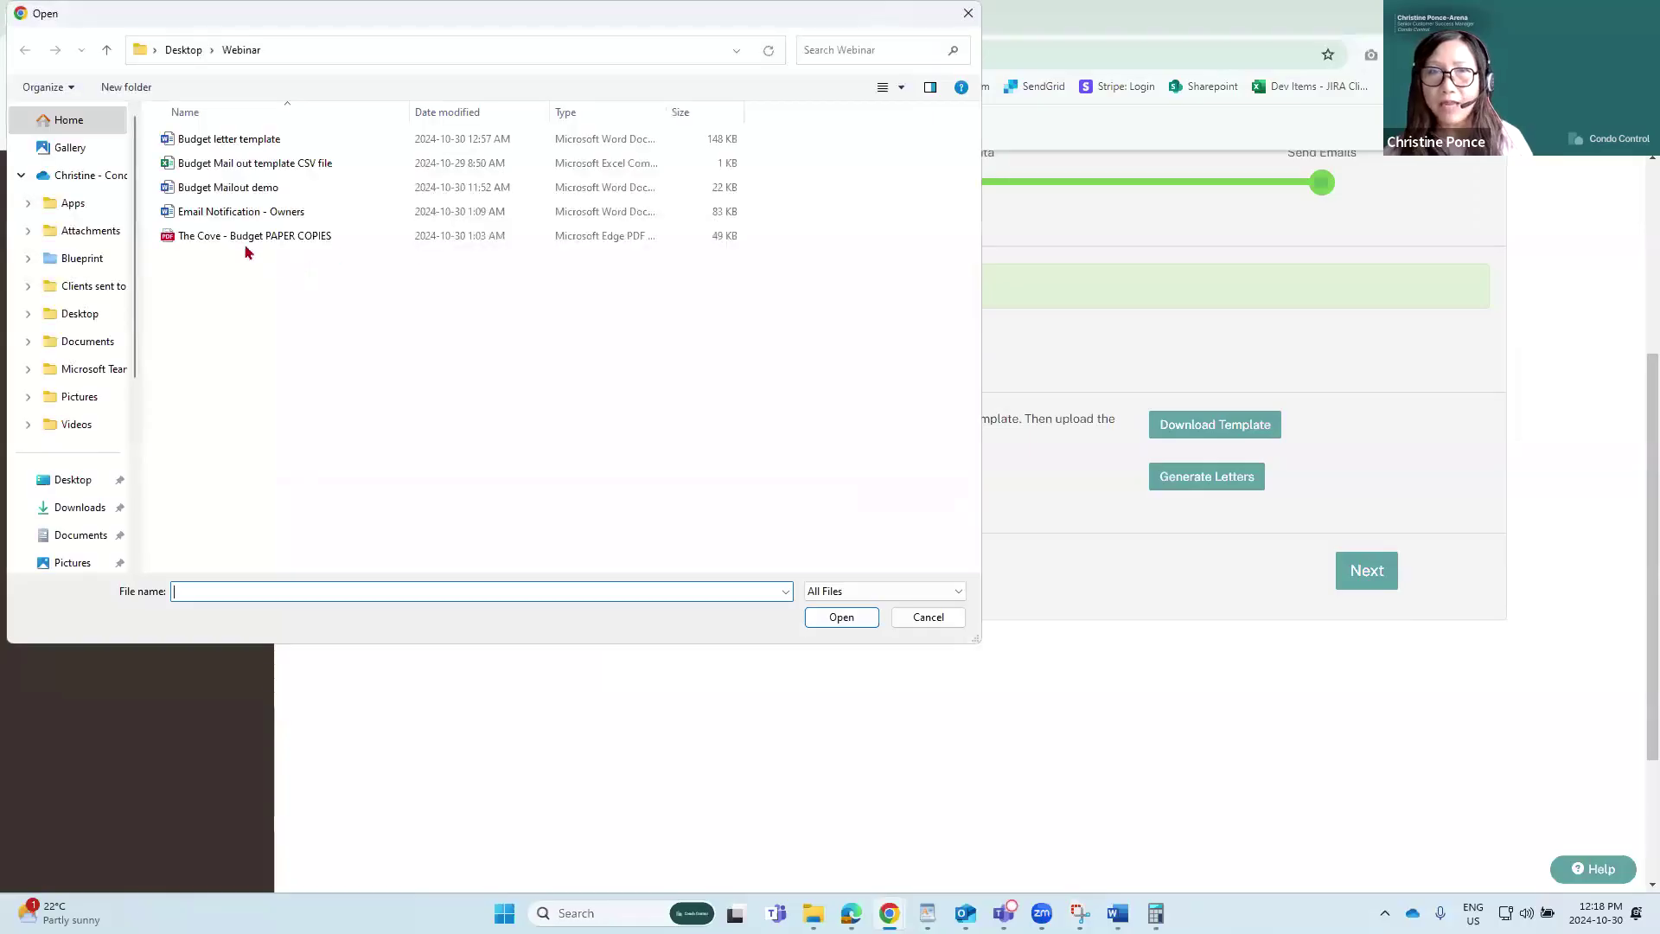
left_click(252, 238)
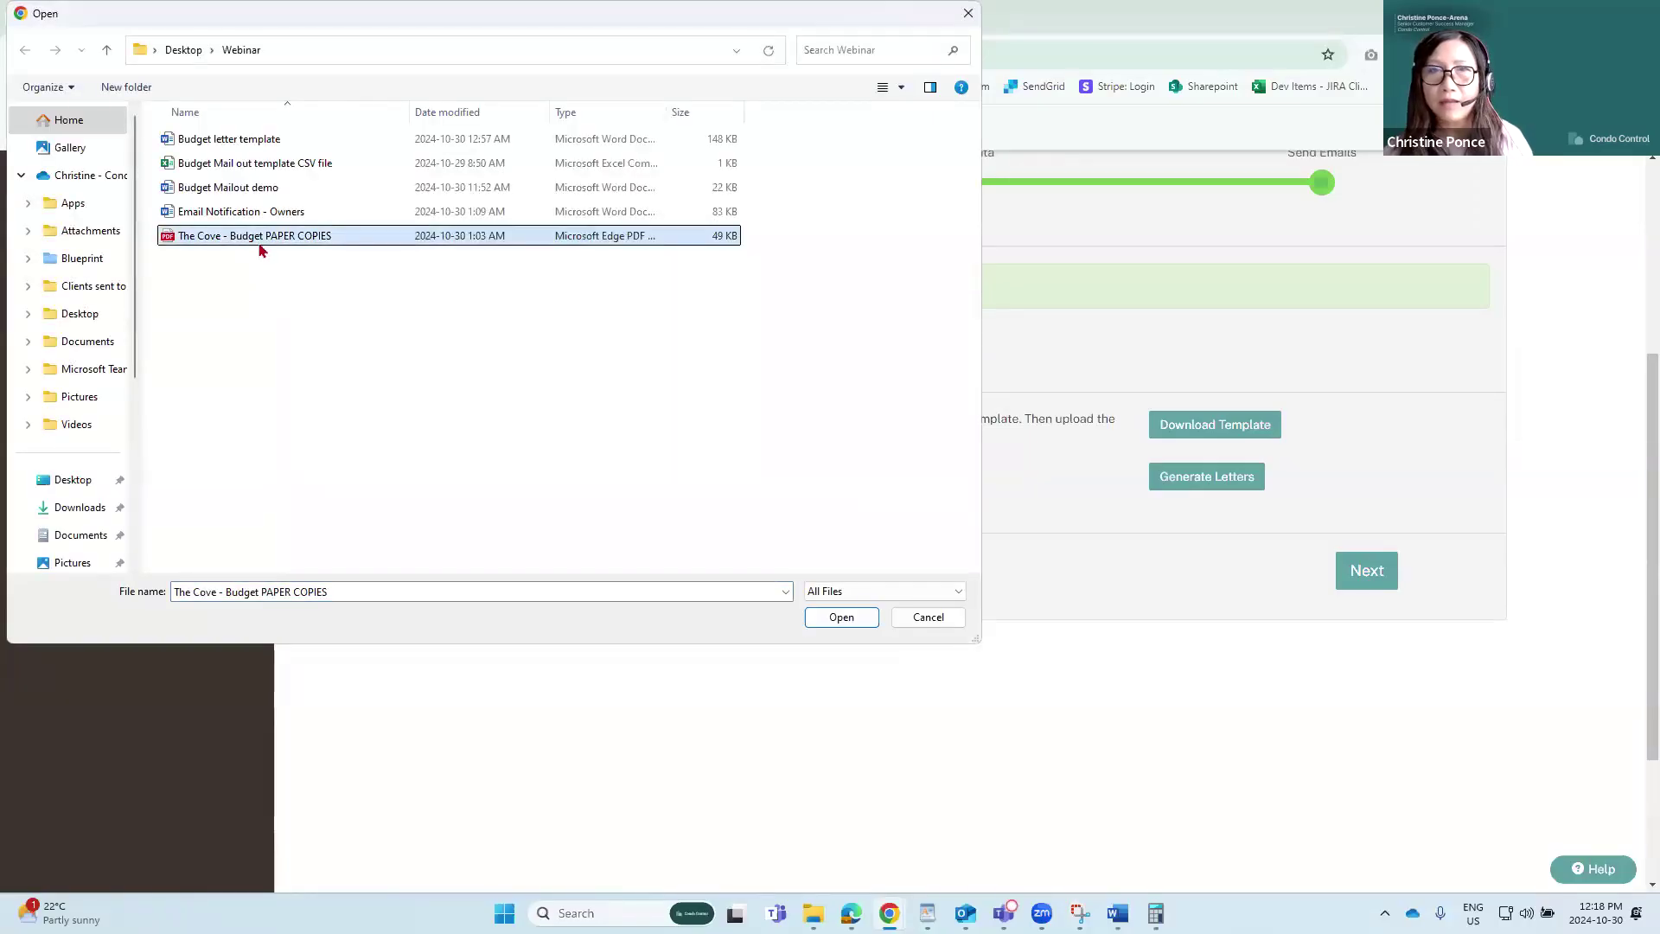
left_click(242, 138)
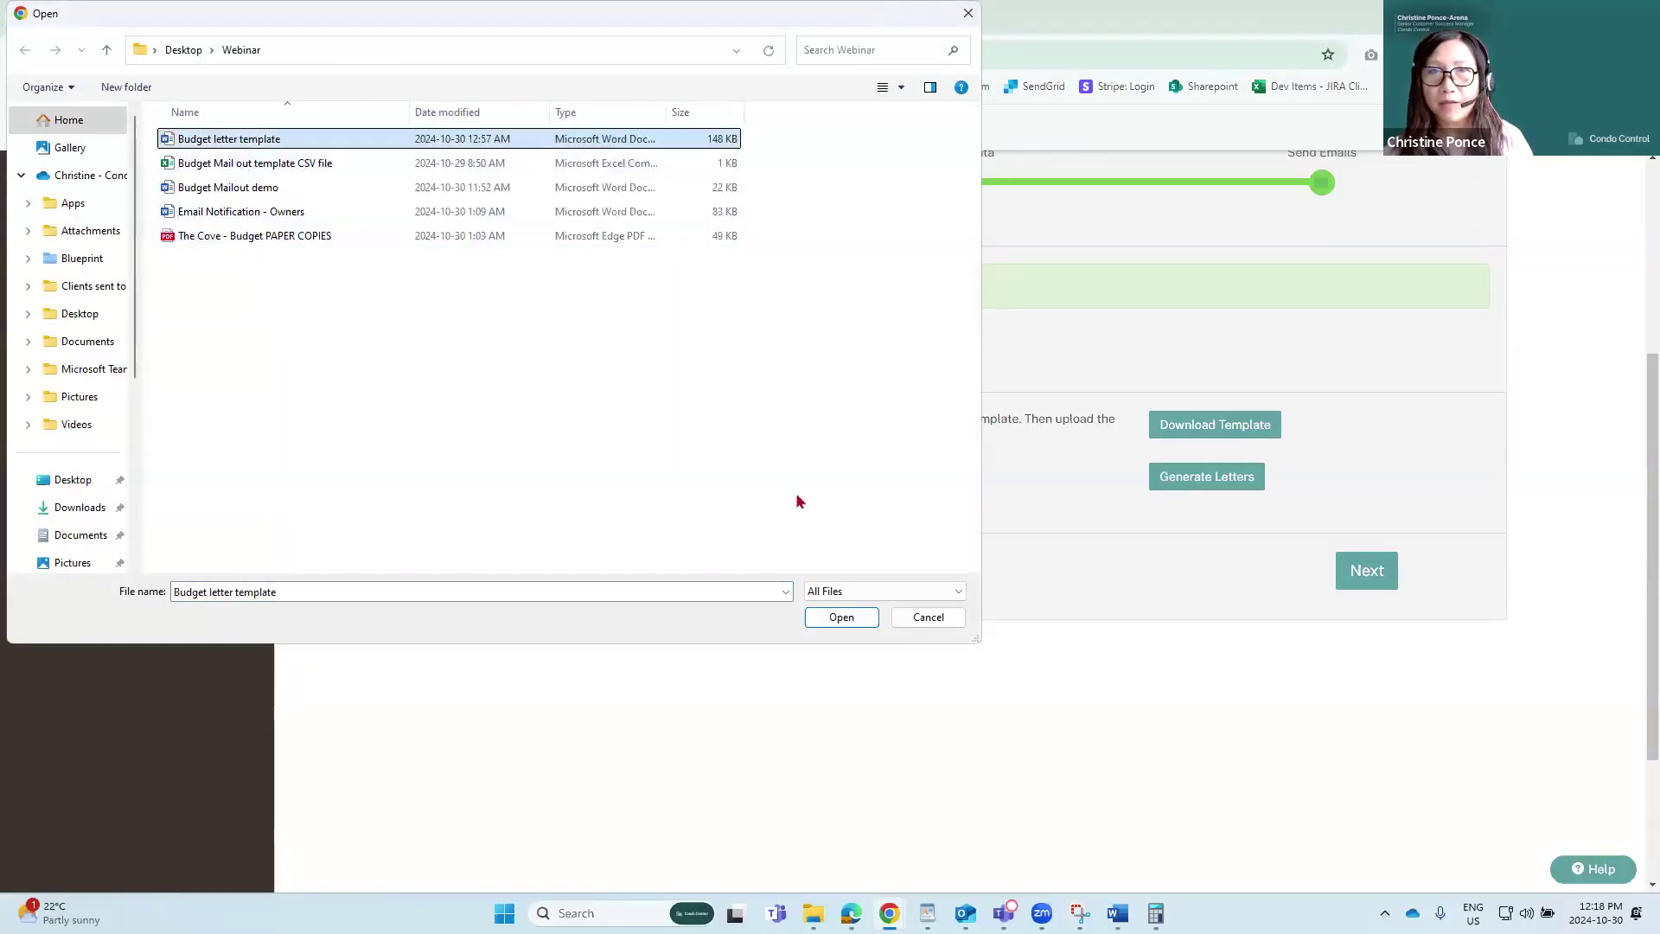
left_click(825, 620)
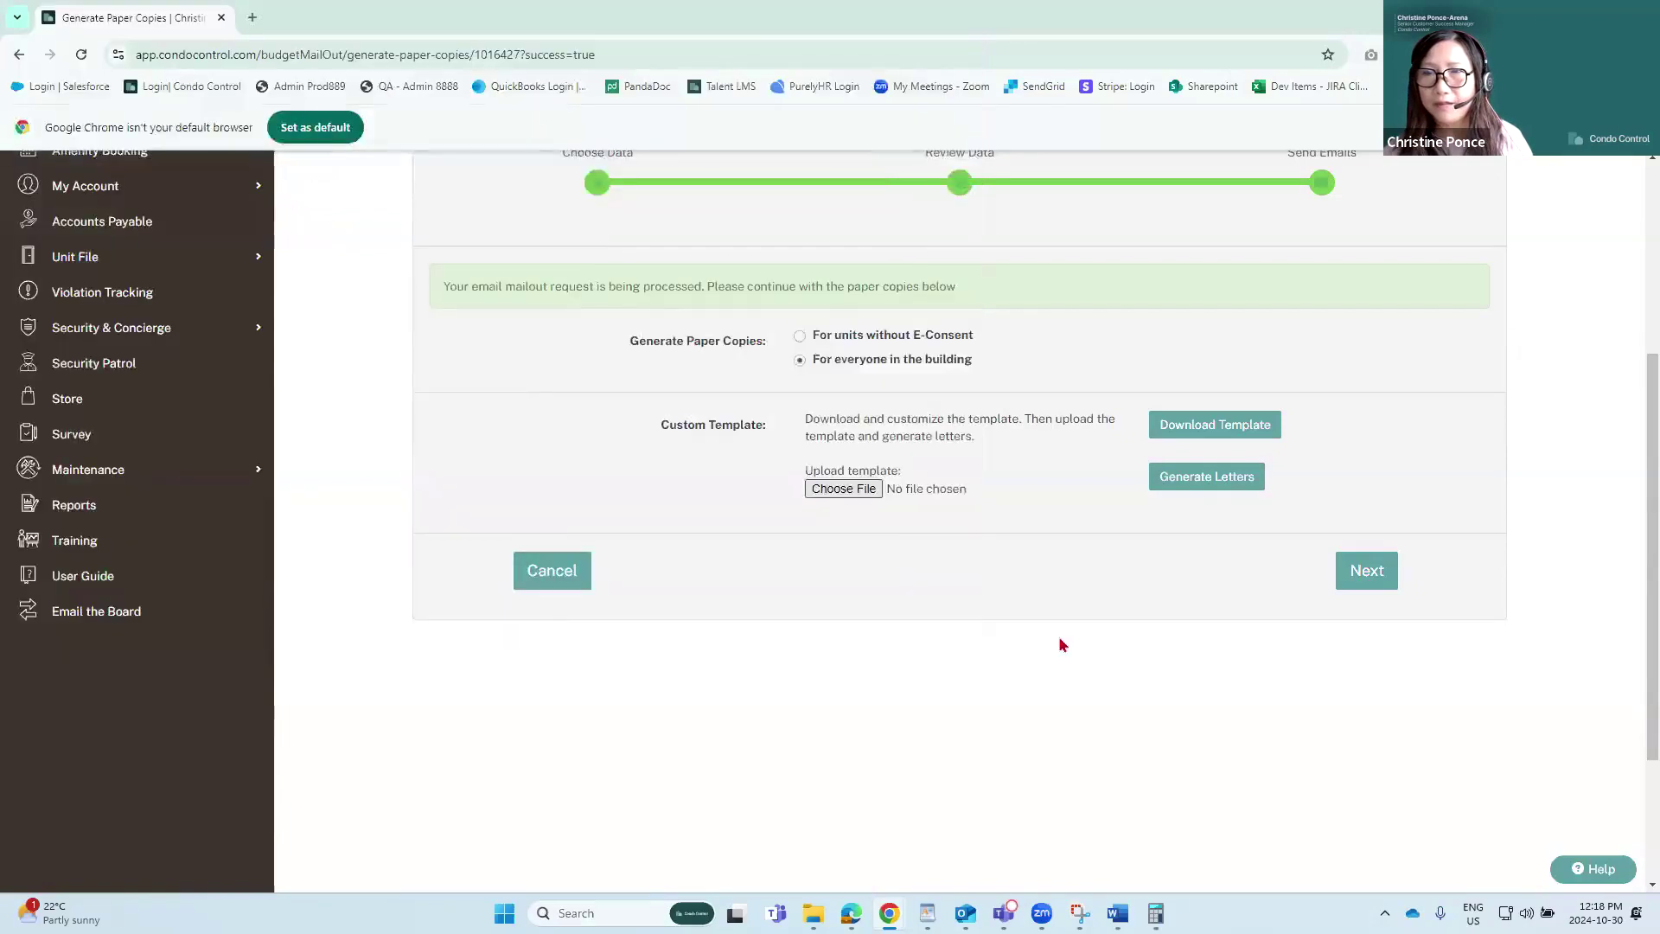
Step: Generate the paper letters from the uploaded template and continue to the next stage
left_click(1200, 485)
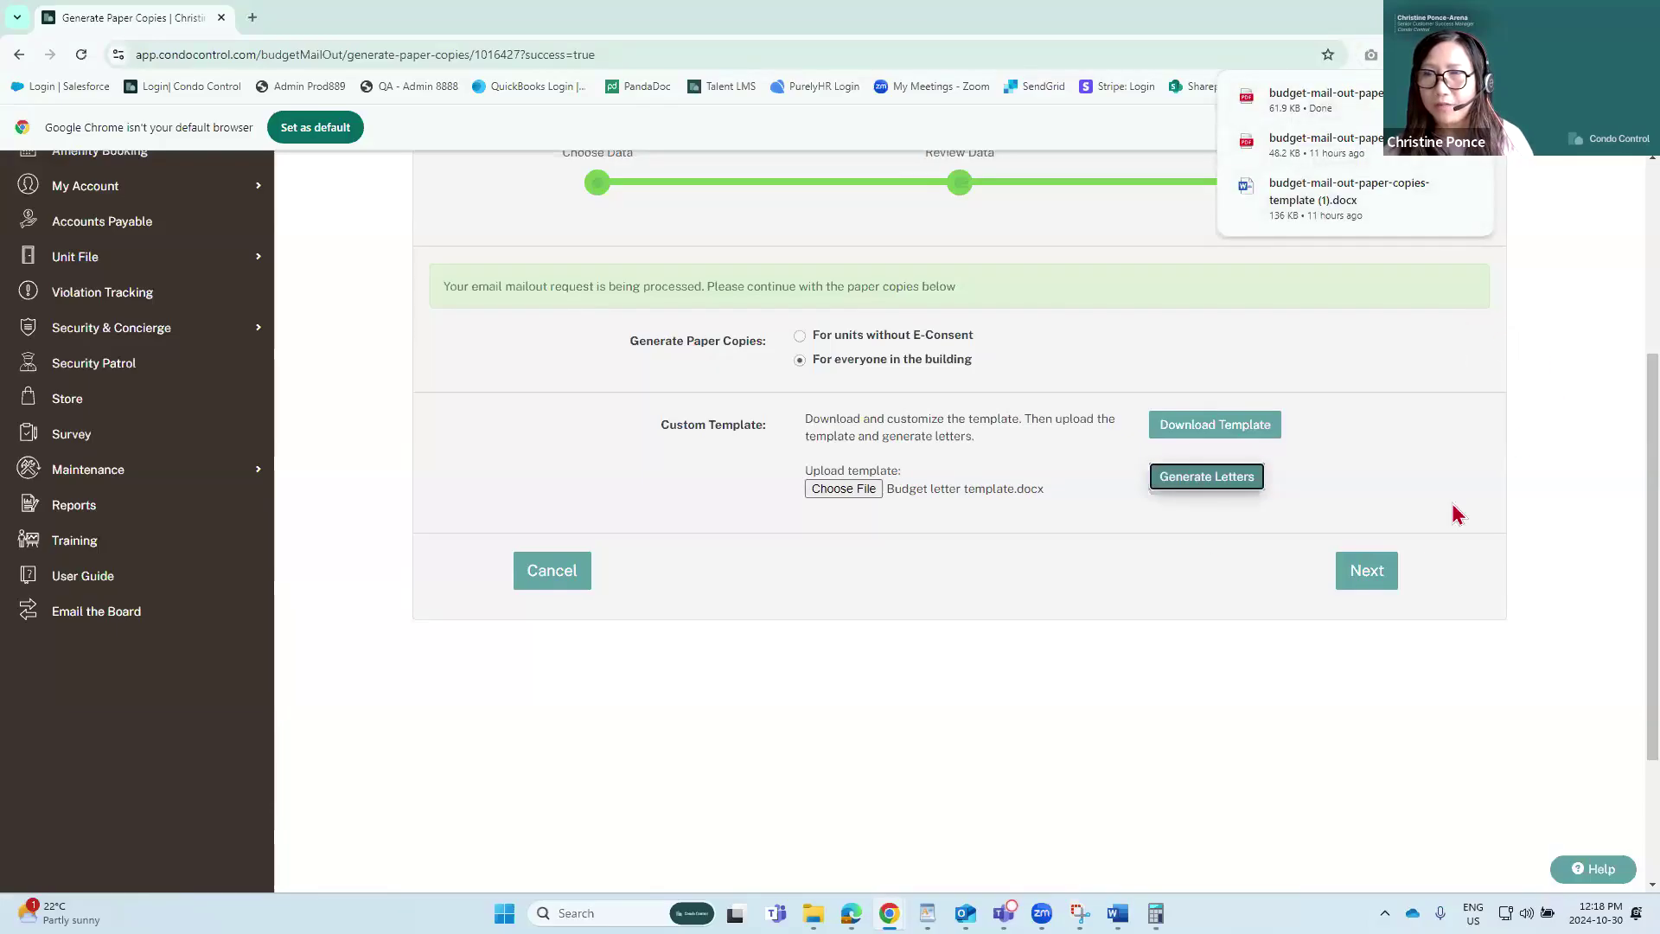
left_click(1418, 540)
left_click(1371, 574)
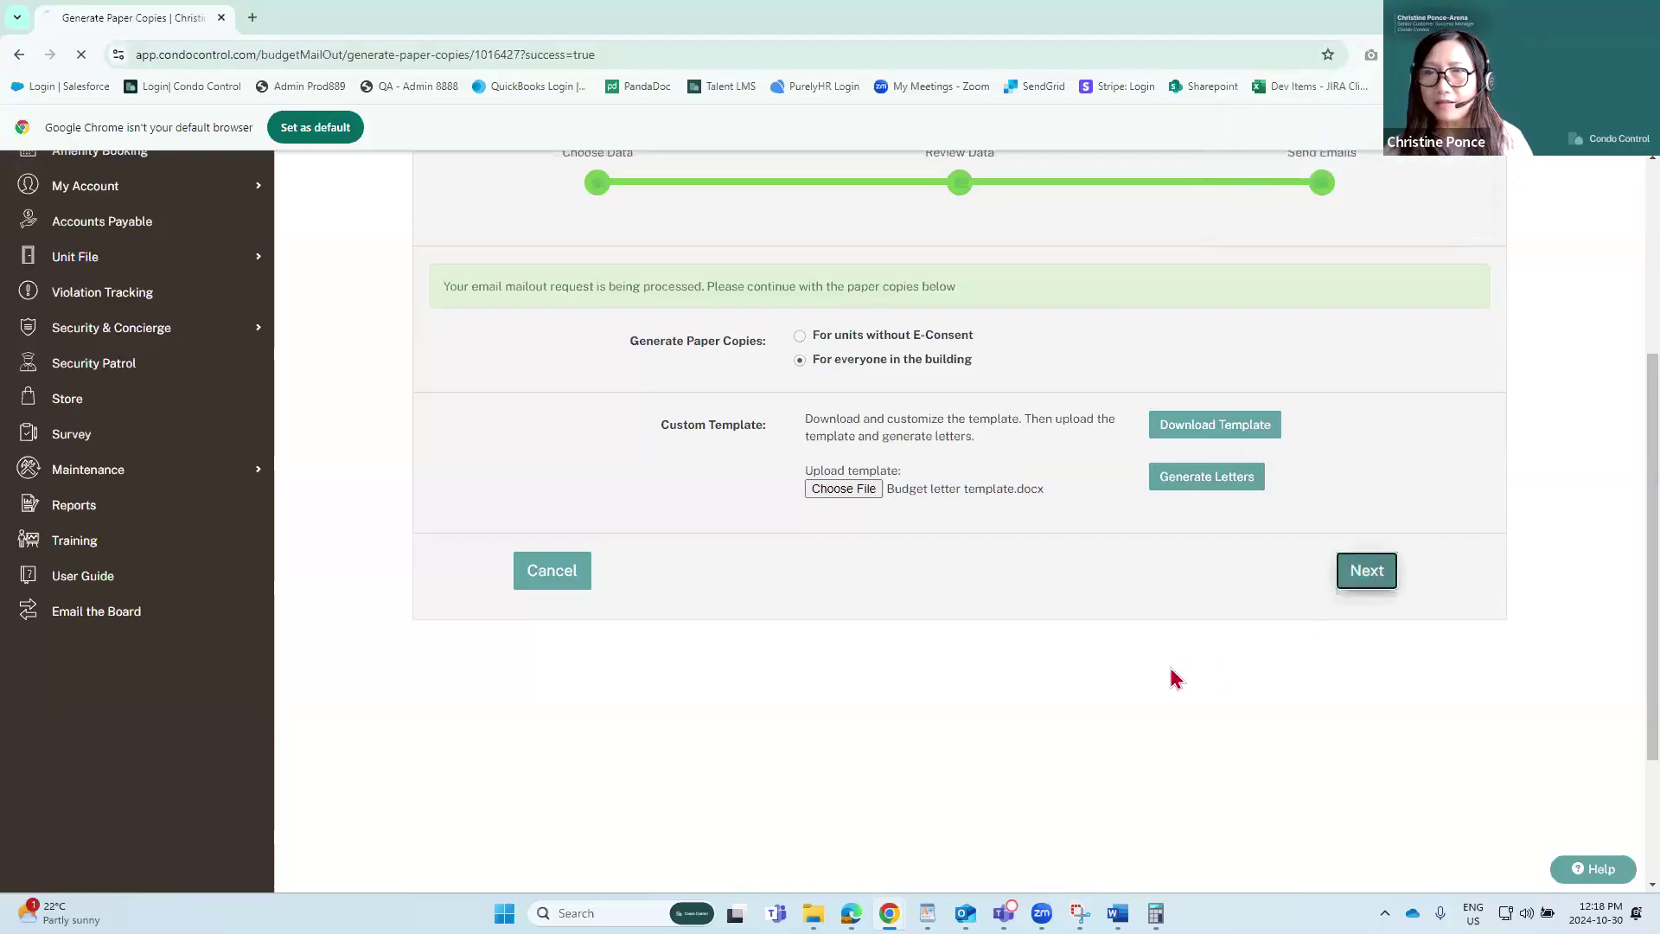
Step: Look over the envelope generation options and go to the list of all announcements without generating envelopes
scroll(1364, 603, "down", 3)
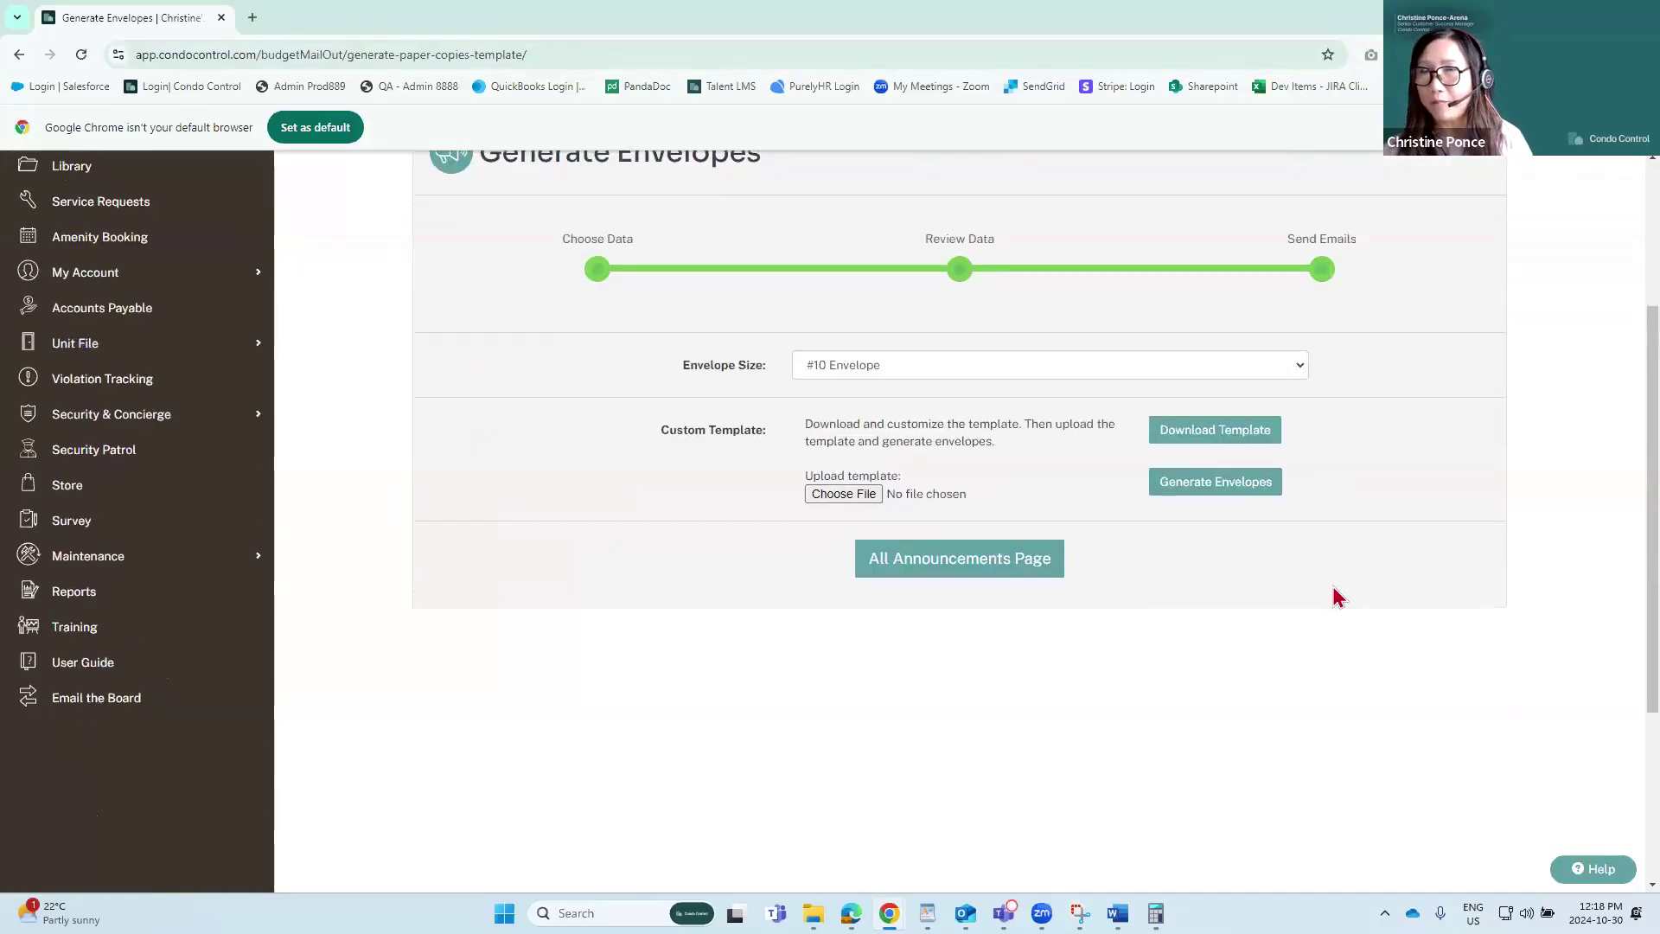
scroll(1381, 591, "up", 1)
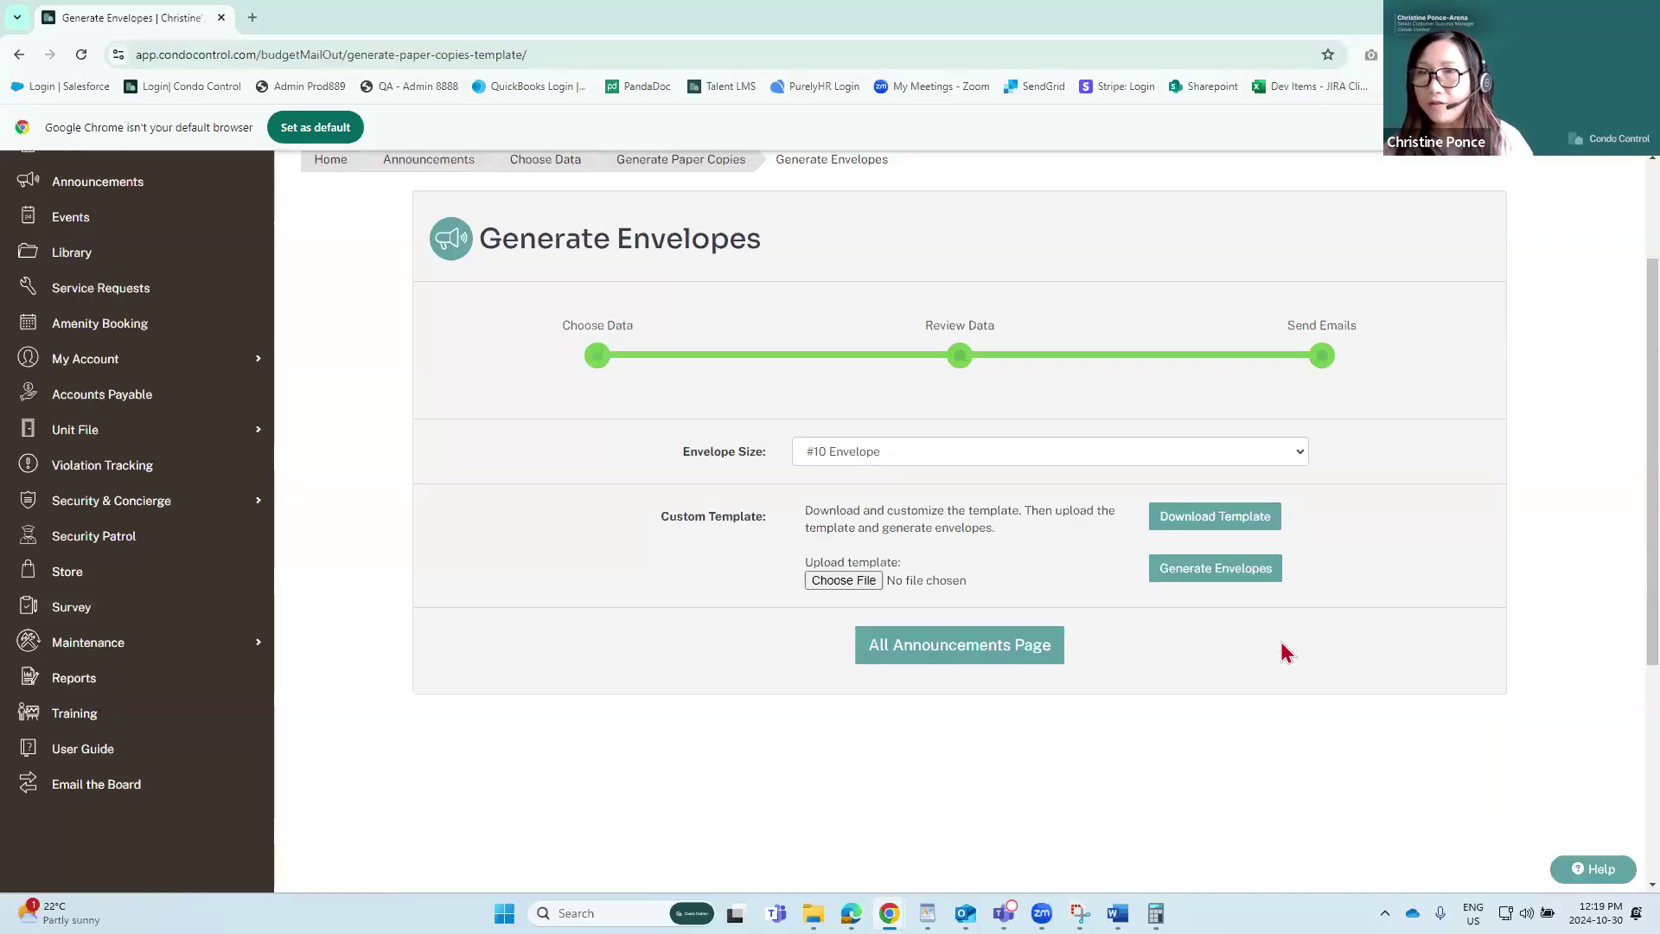
left_click(976, 651)
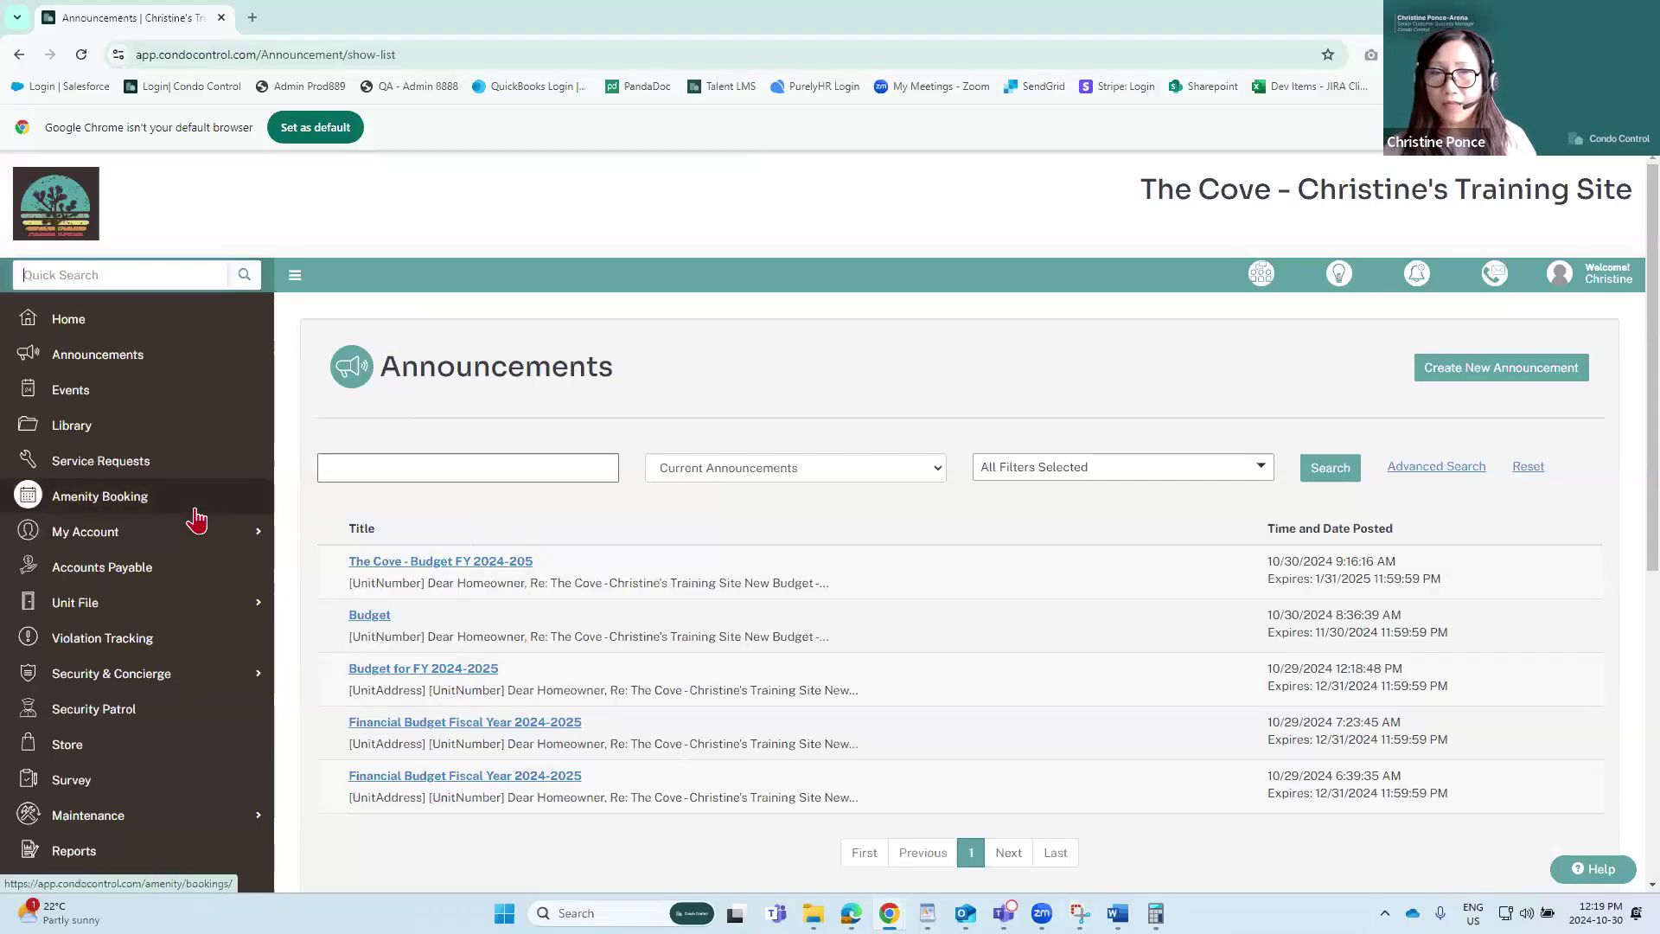
Step: Open the Announcement Recipient List report from the Announcements section of the standard reports
scroll(197, 519, "down", 4)
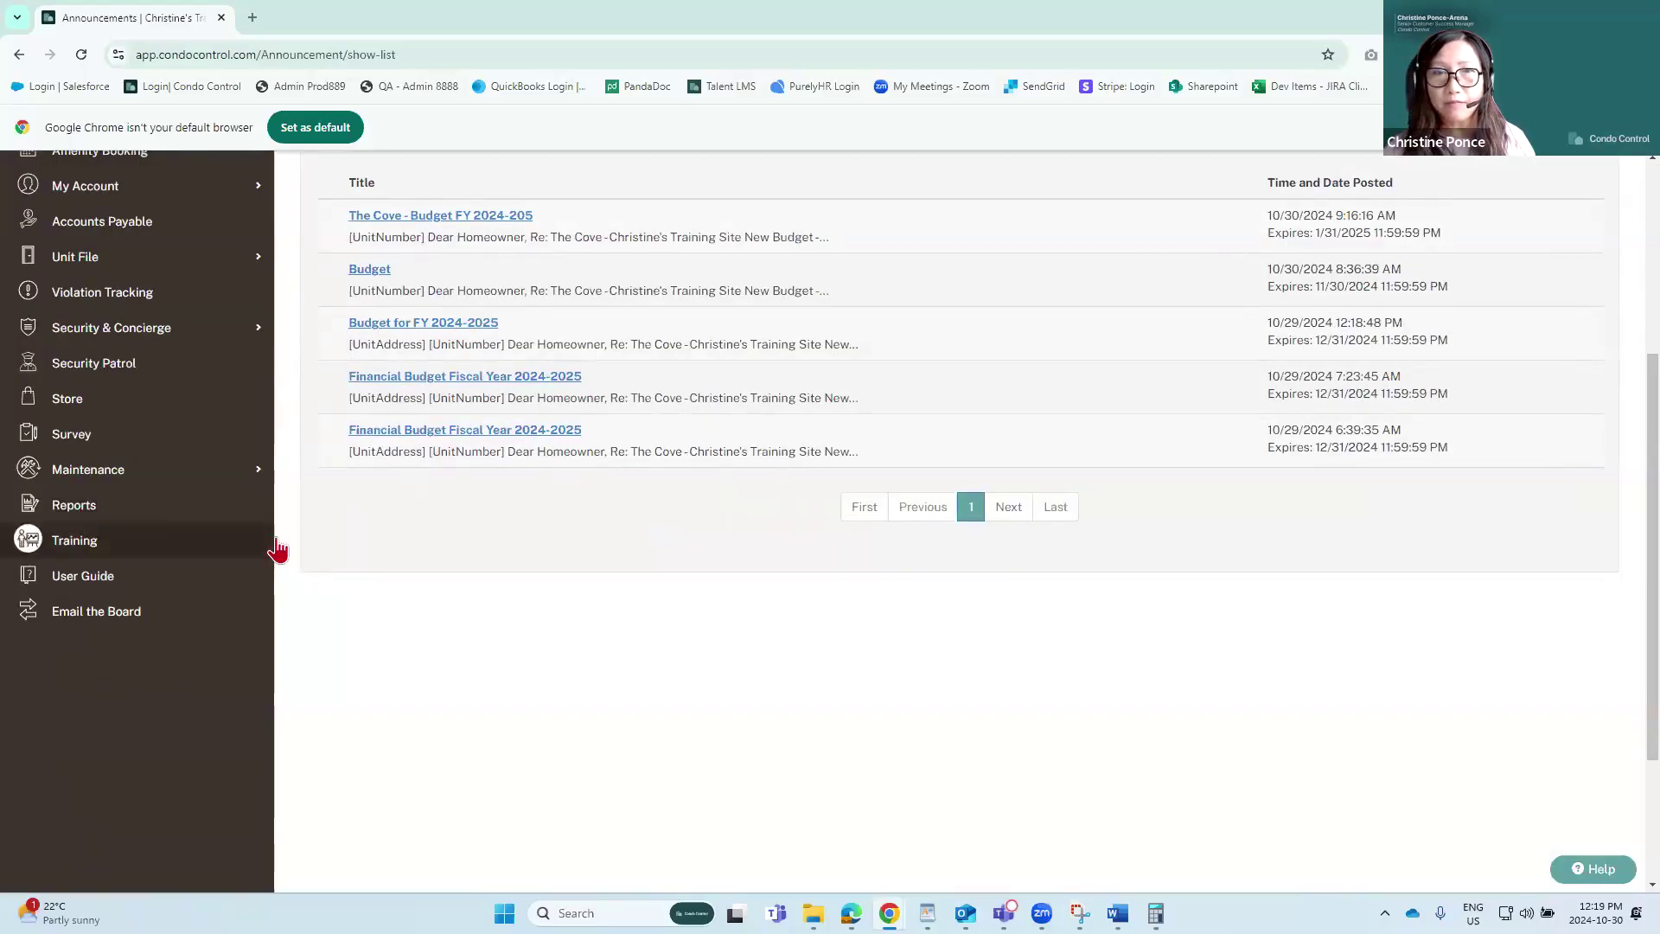
left_click(85, 515)
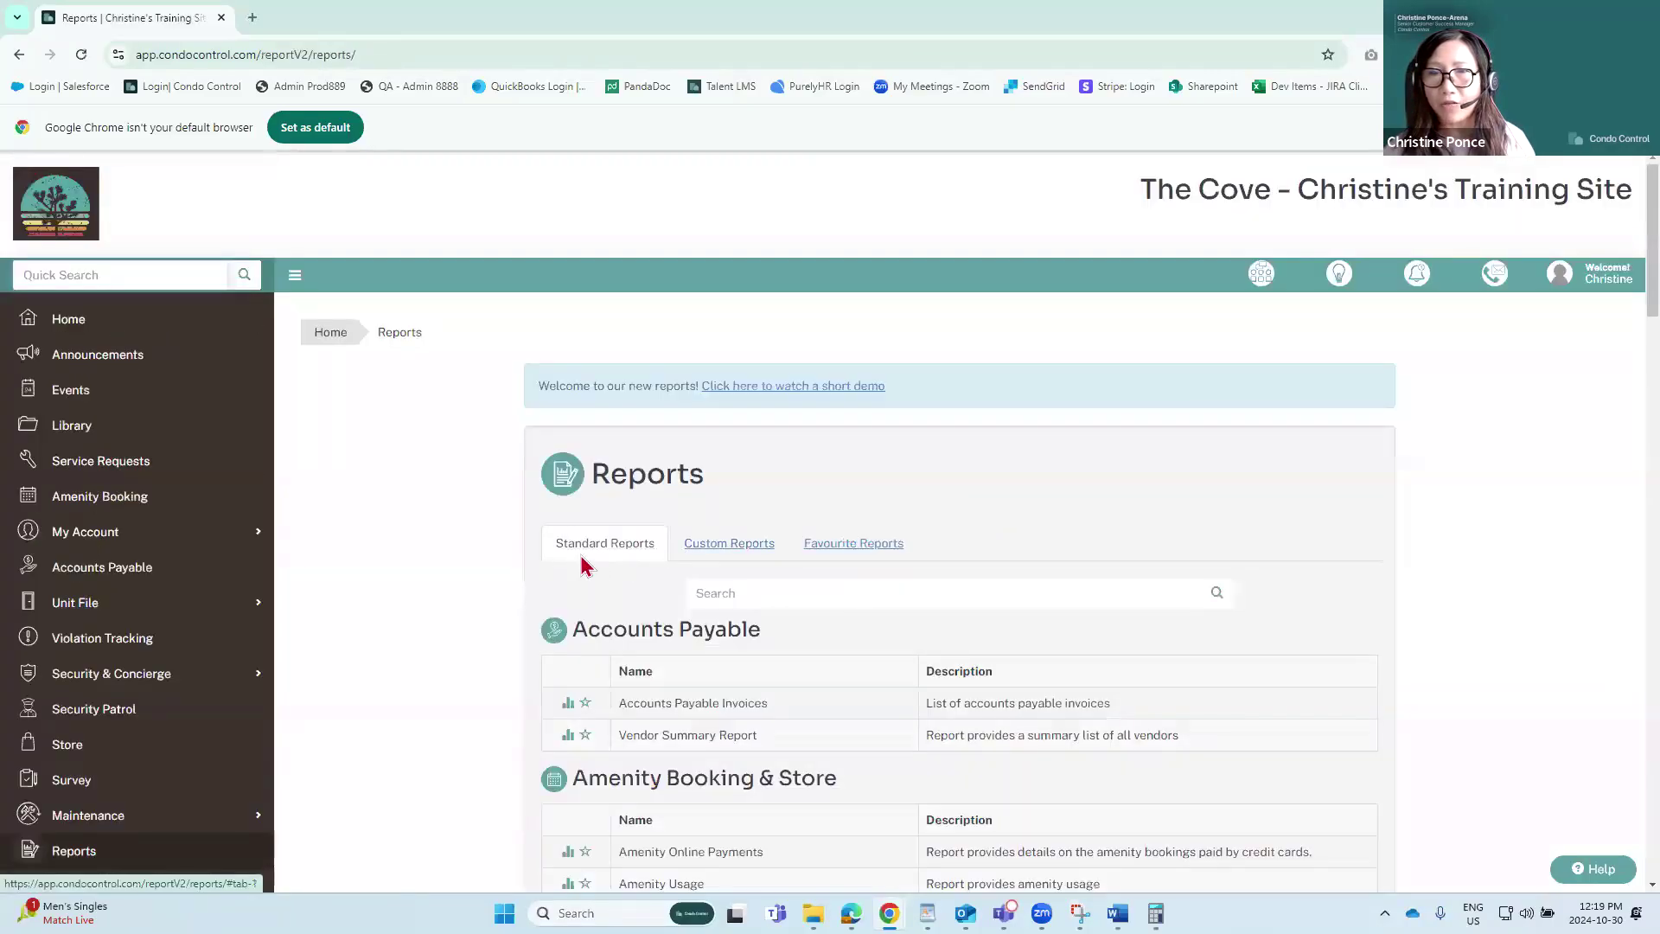
scroll(595, 563, "down", 2)
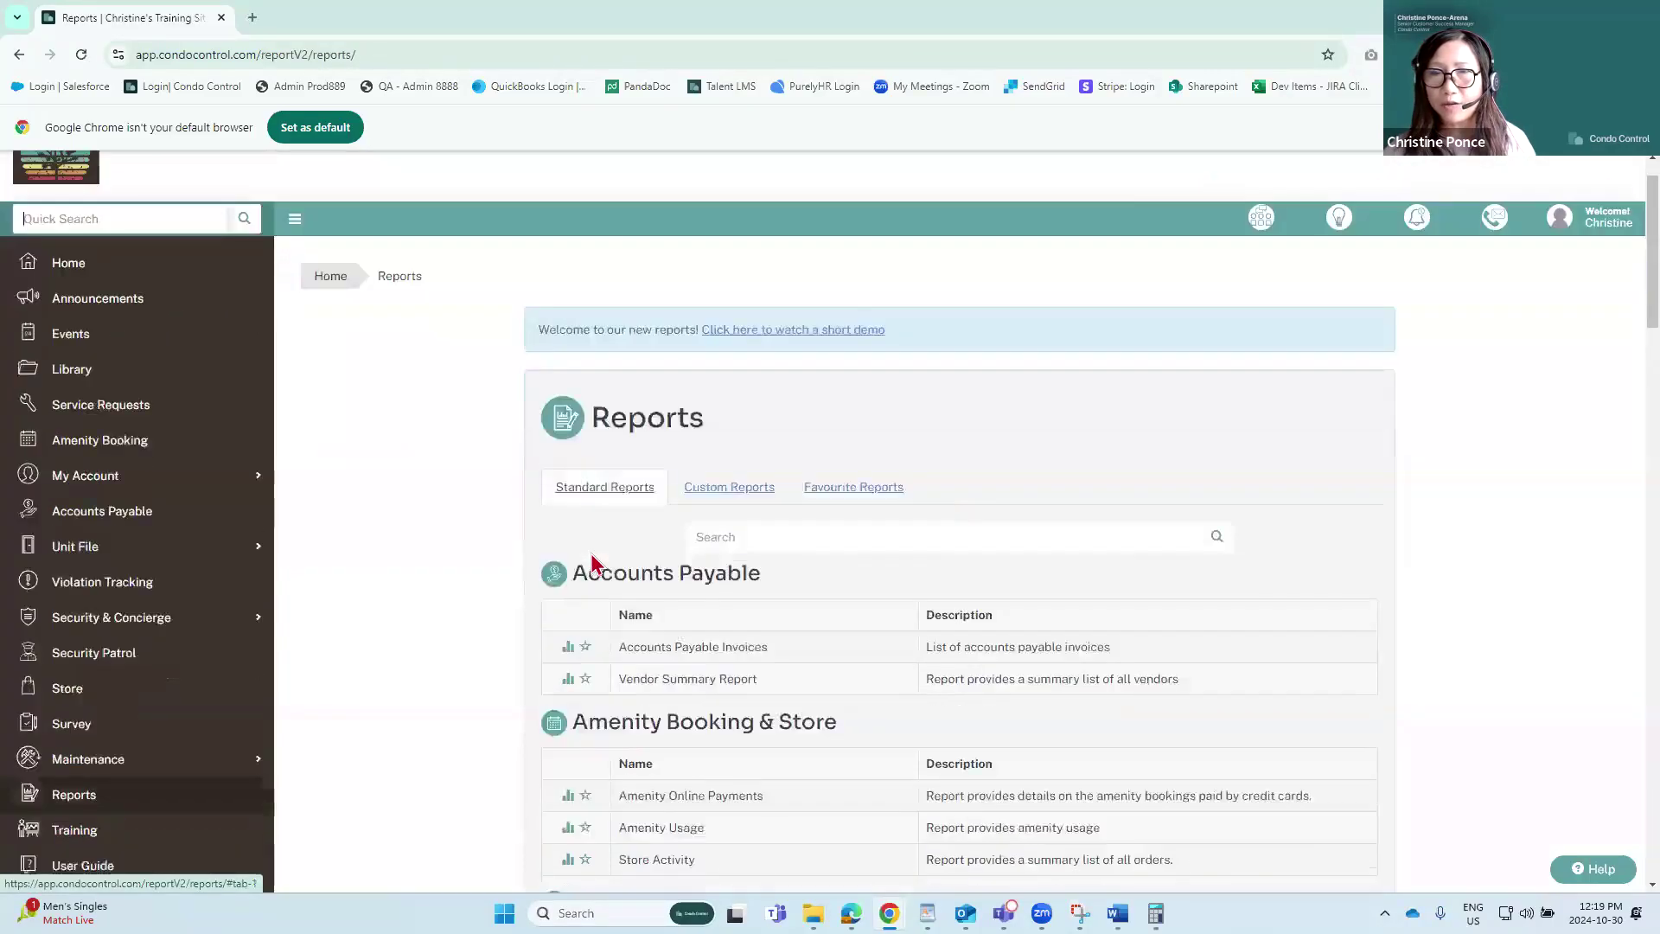
scroll(595, 564, "down", 3)
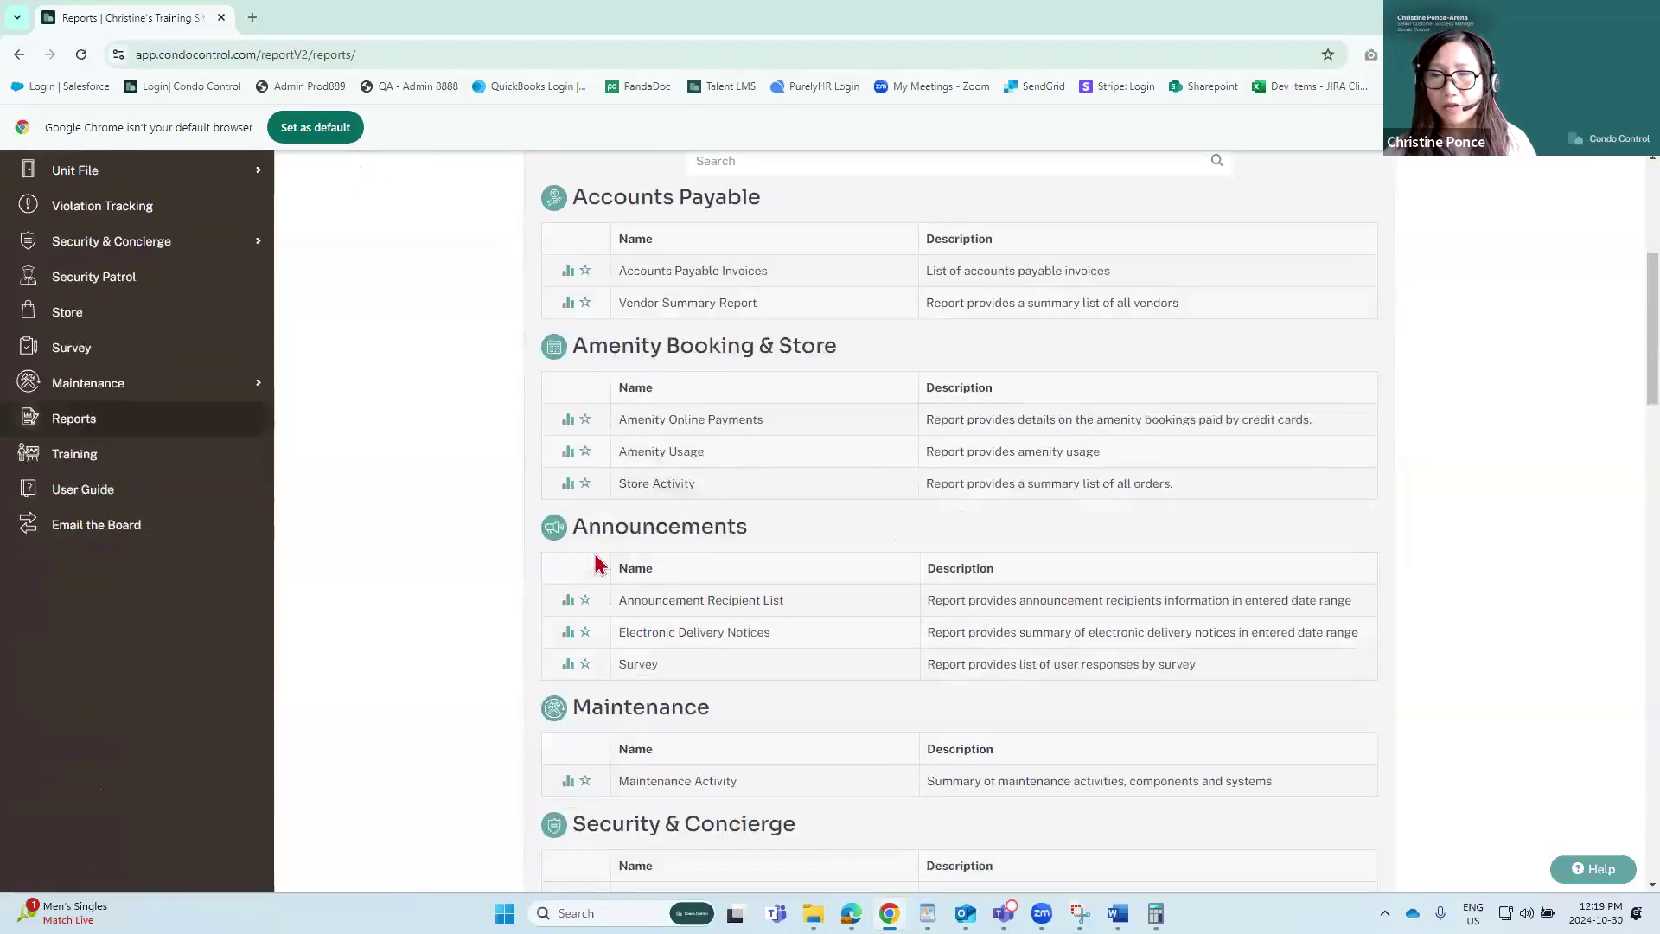
left_click(568, 605)
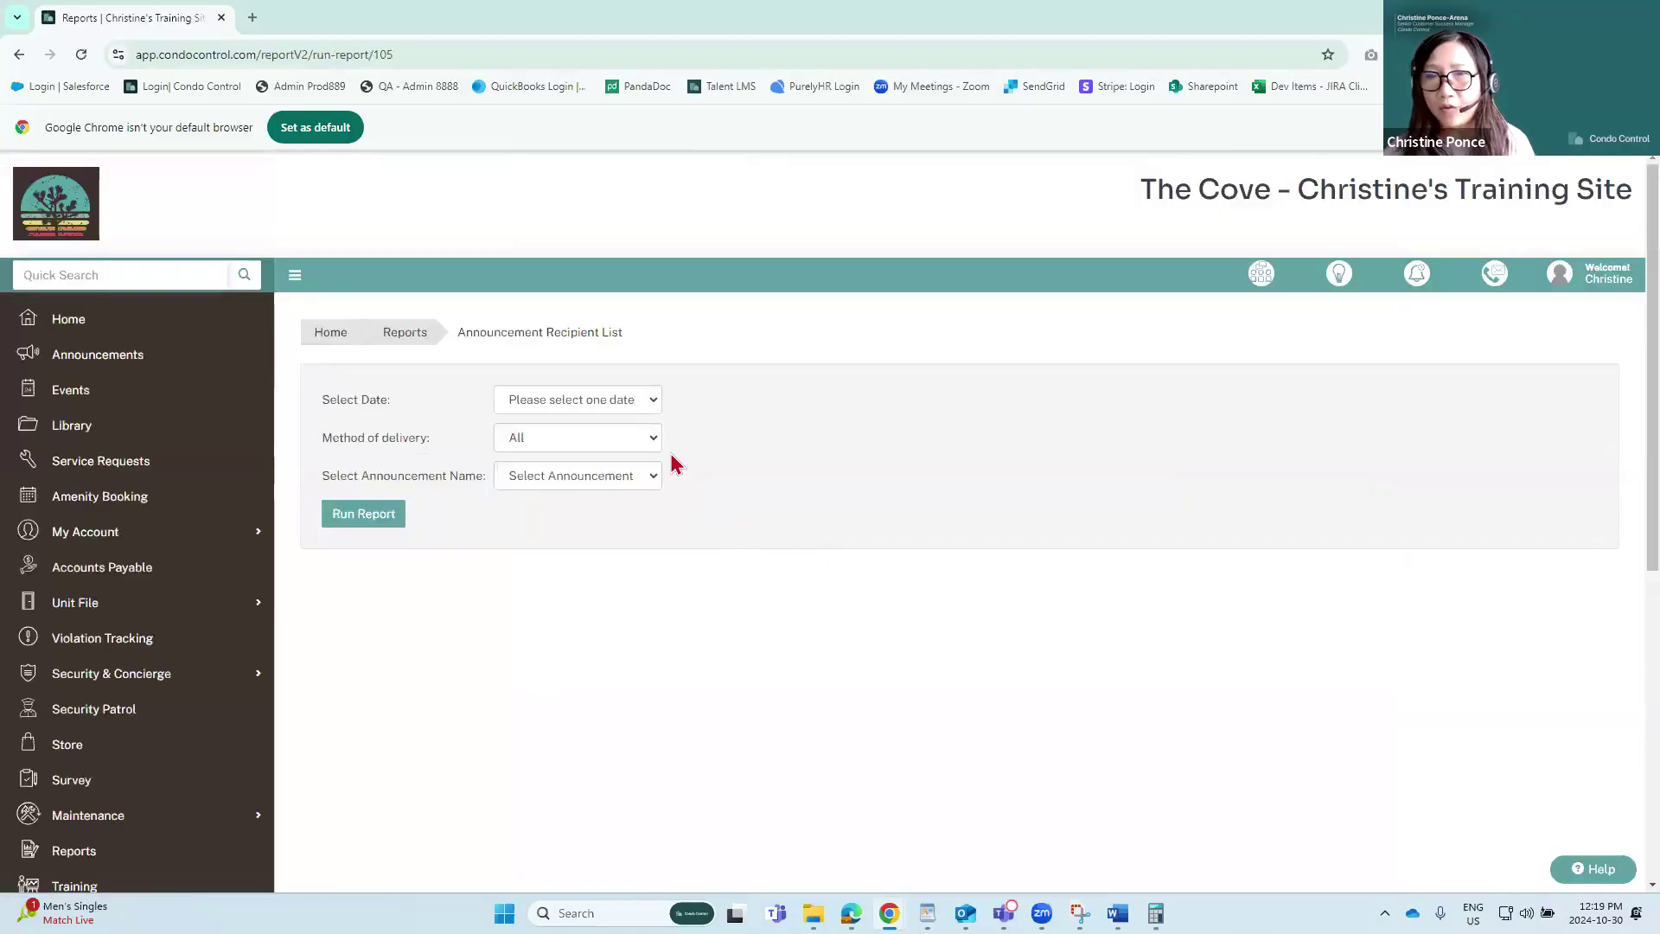
left_click(652, 404)
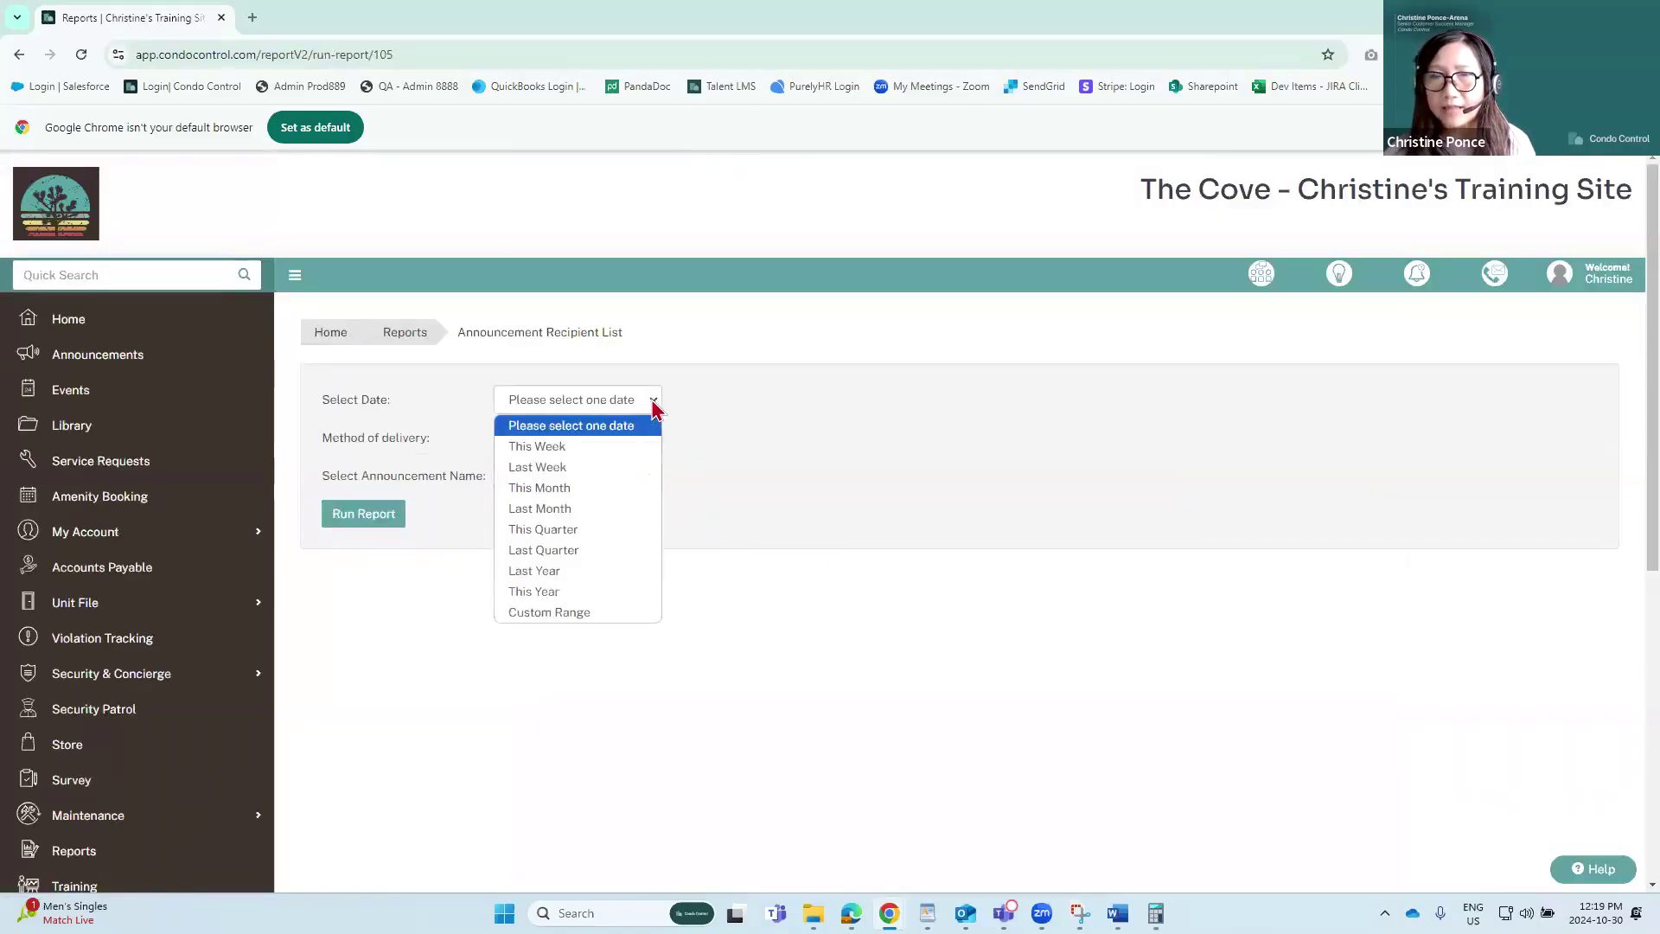
left_click(548, 450)
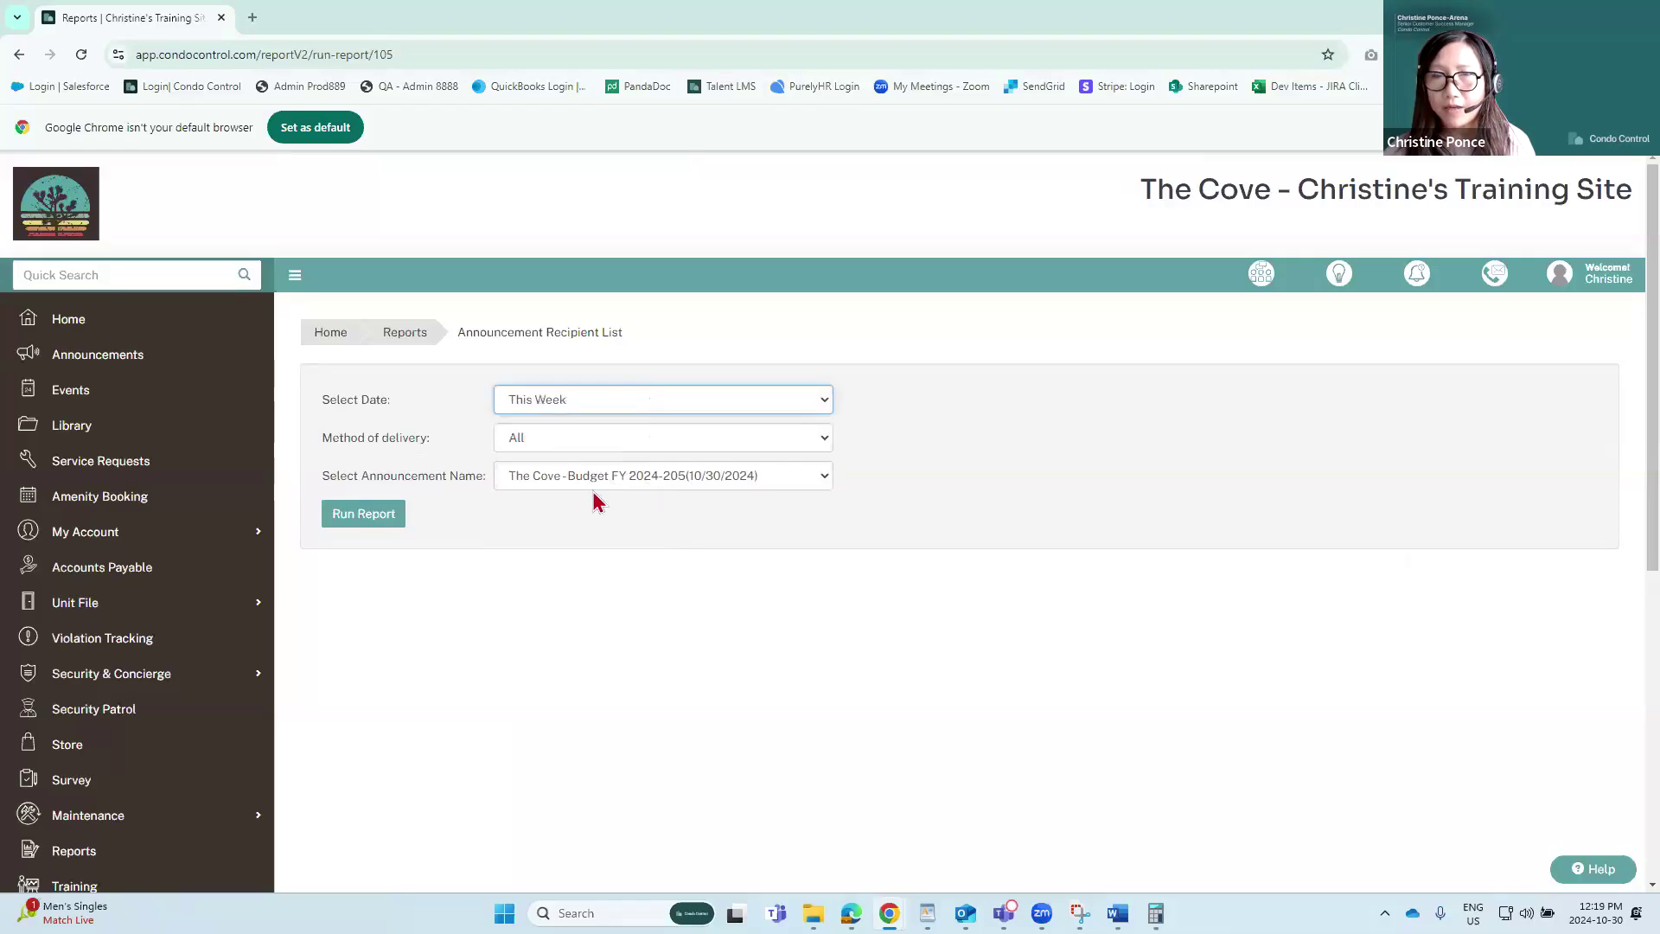
left_click(628, 488)
left_click(603, 542)
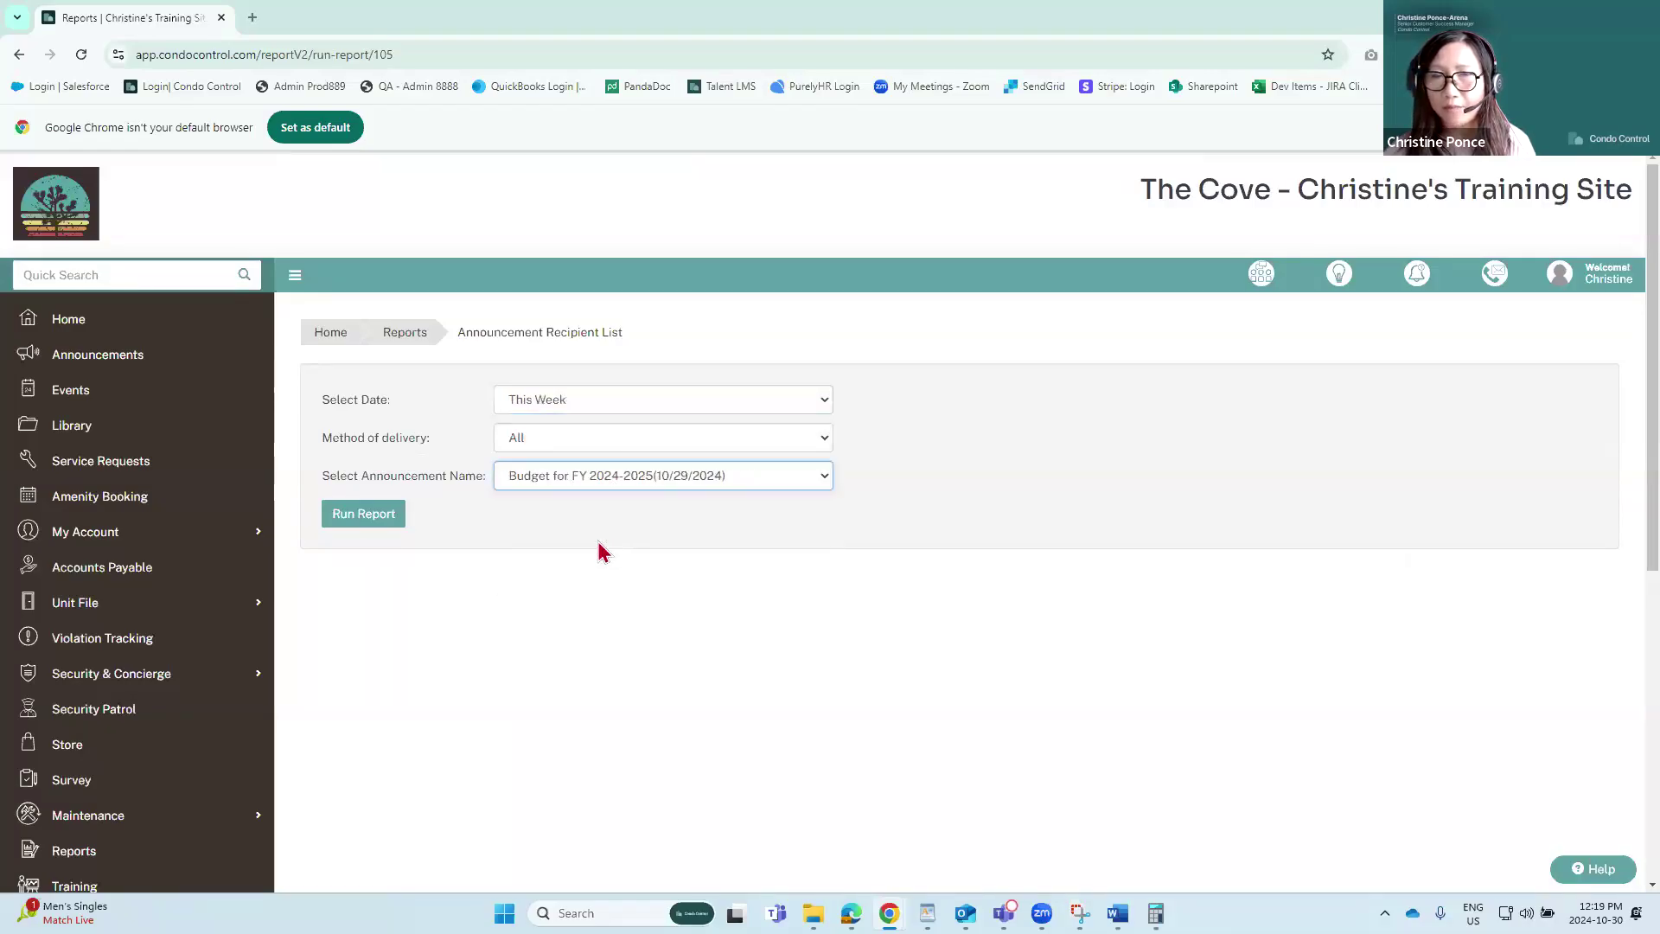
left_click(362, 524)
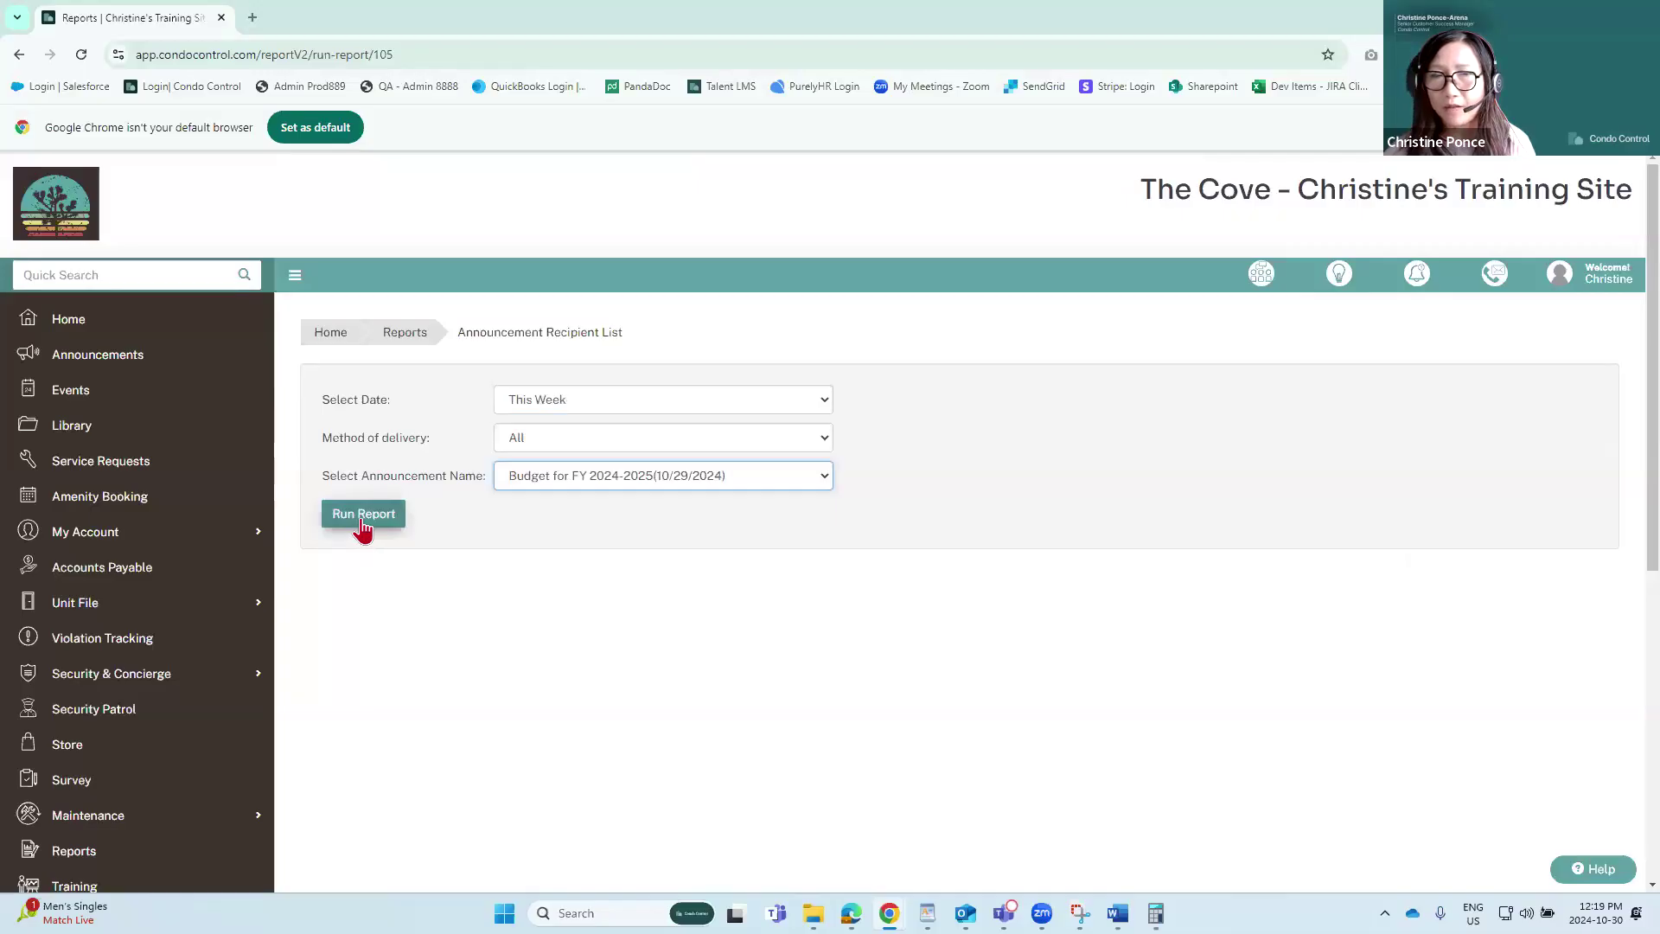
left_click(363, 518)
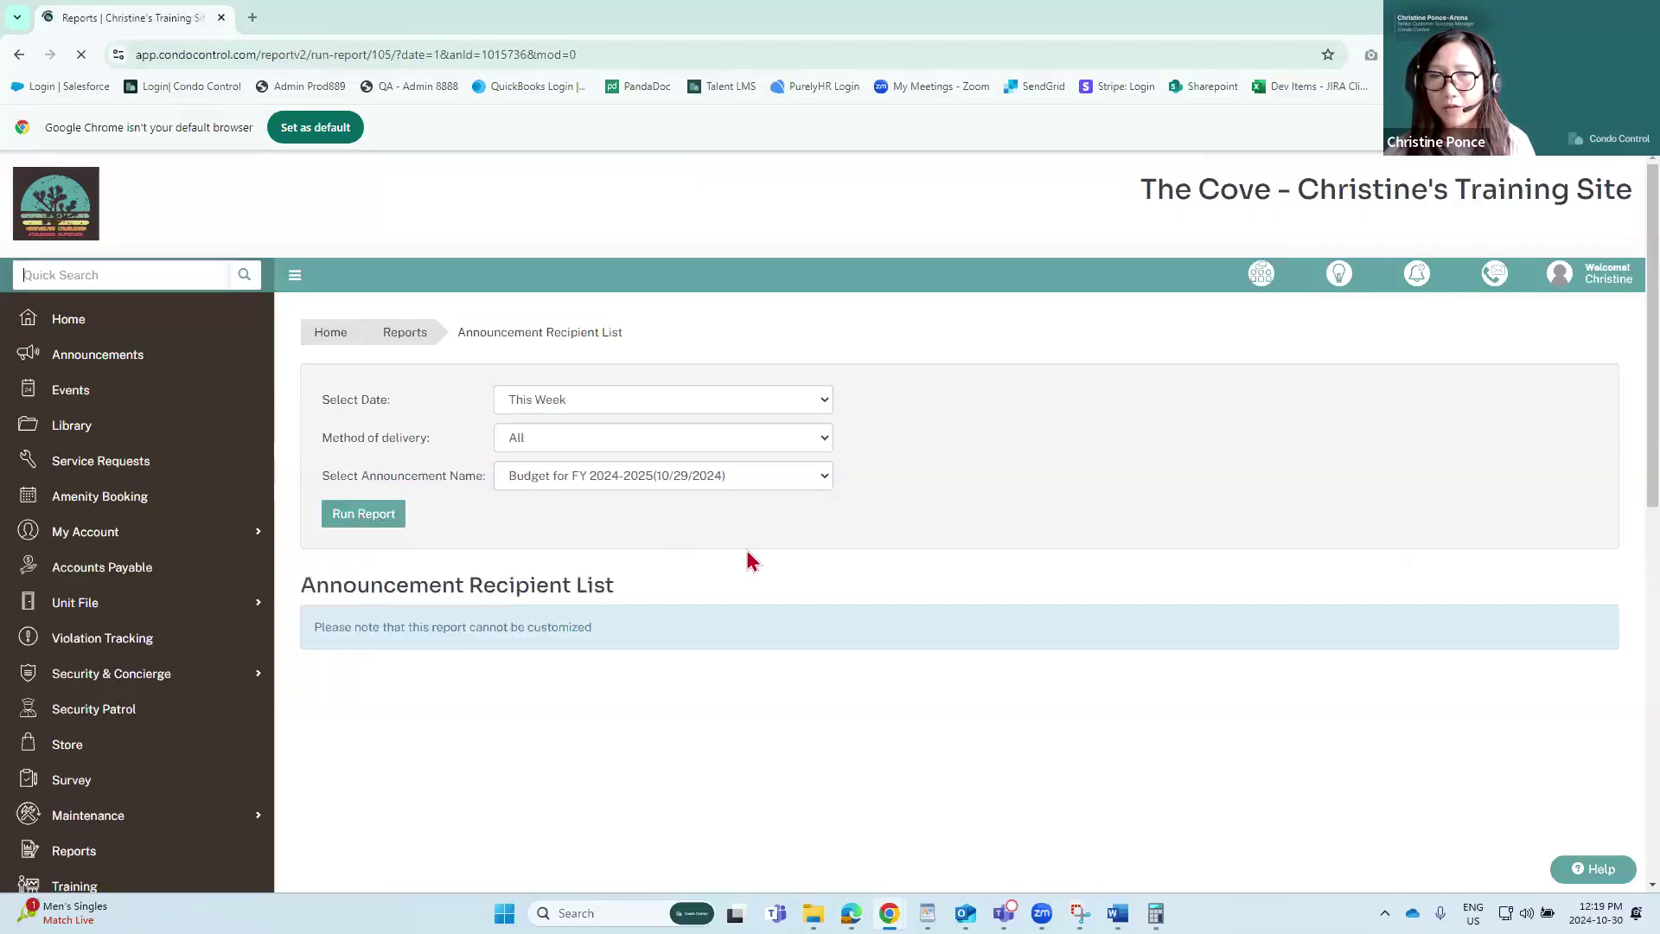
Step: Examine the recipients' delivery methods, sent times and statuses in the report, and return to the site's home page
scroll(776, 566, "down", 10)
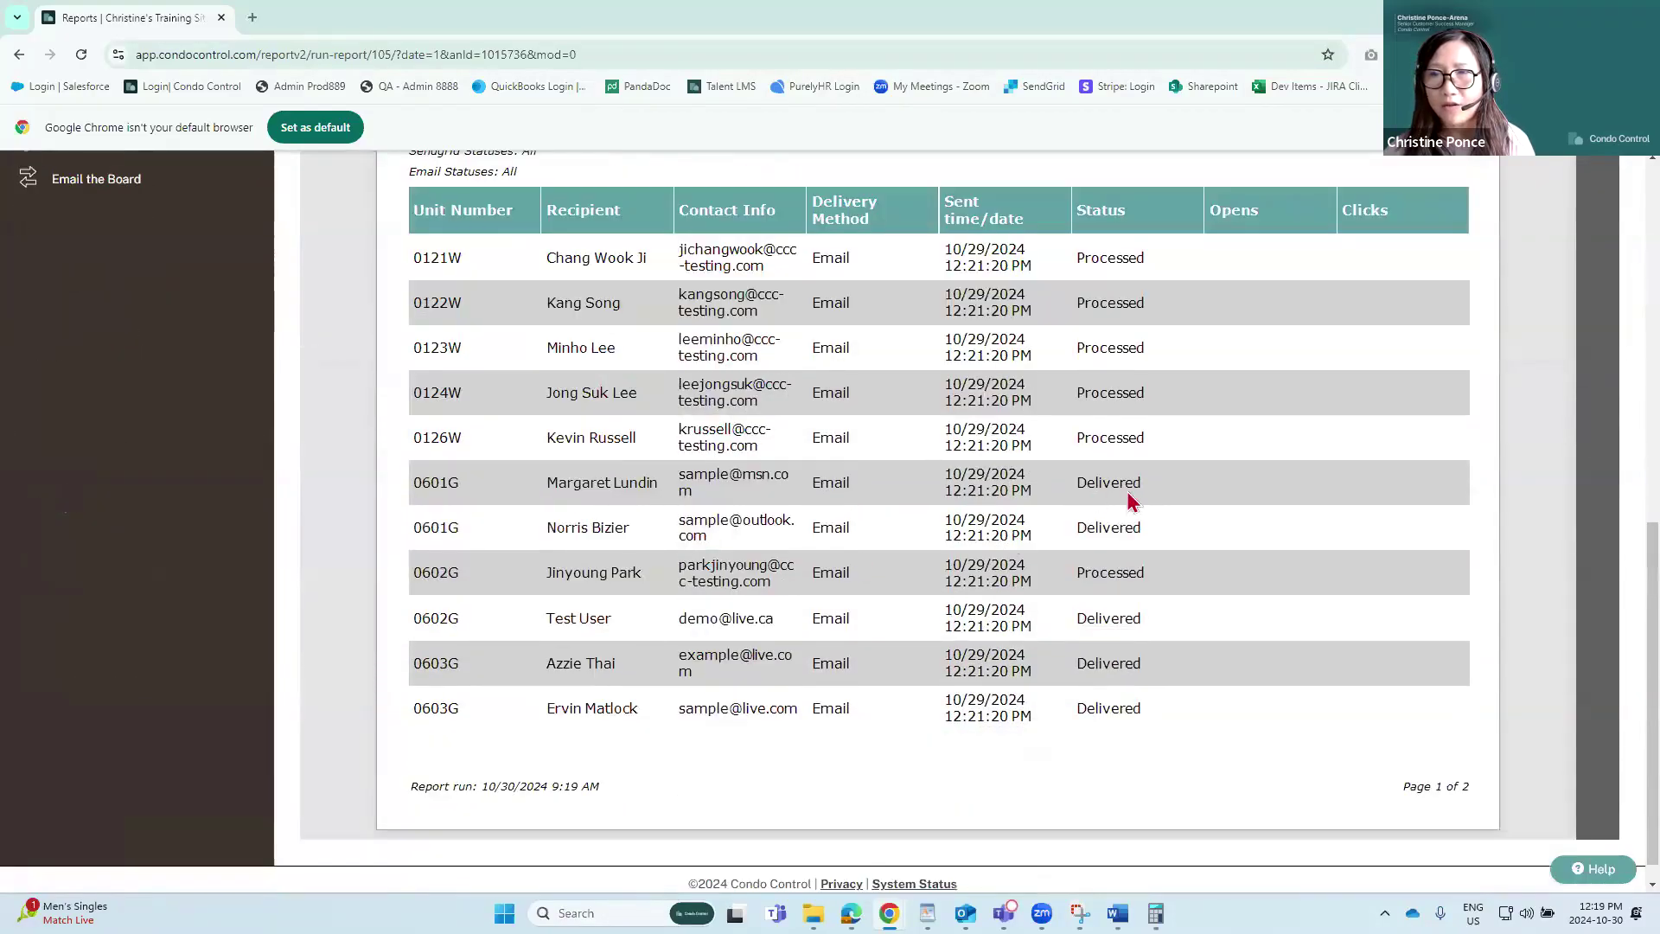
scroll(923, 517, "up", 2)
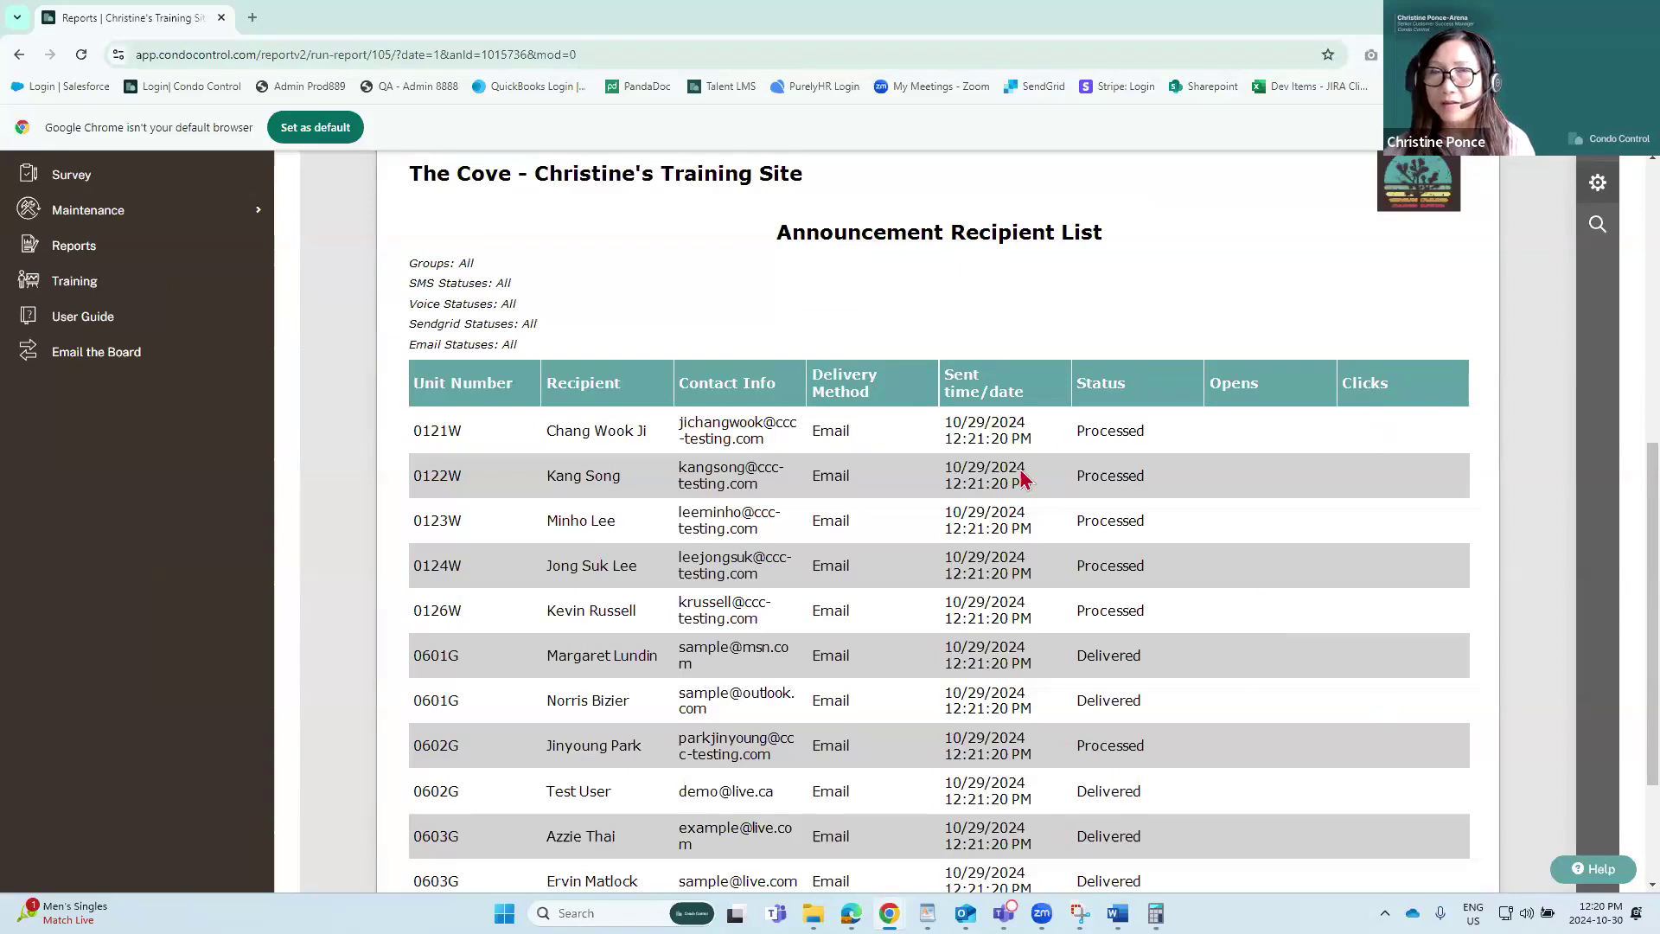
scroll(1035, 575, "up", 4)
scroll(1034, 575, "up", 3)
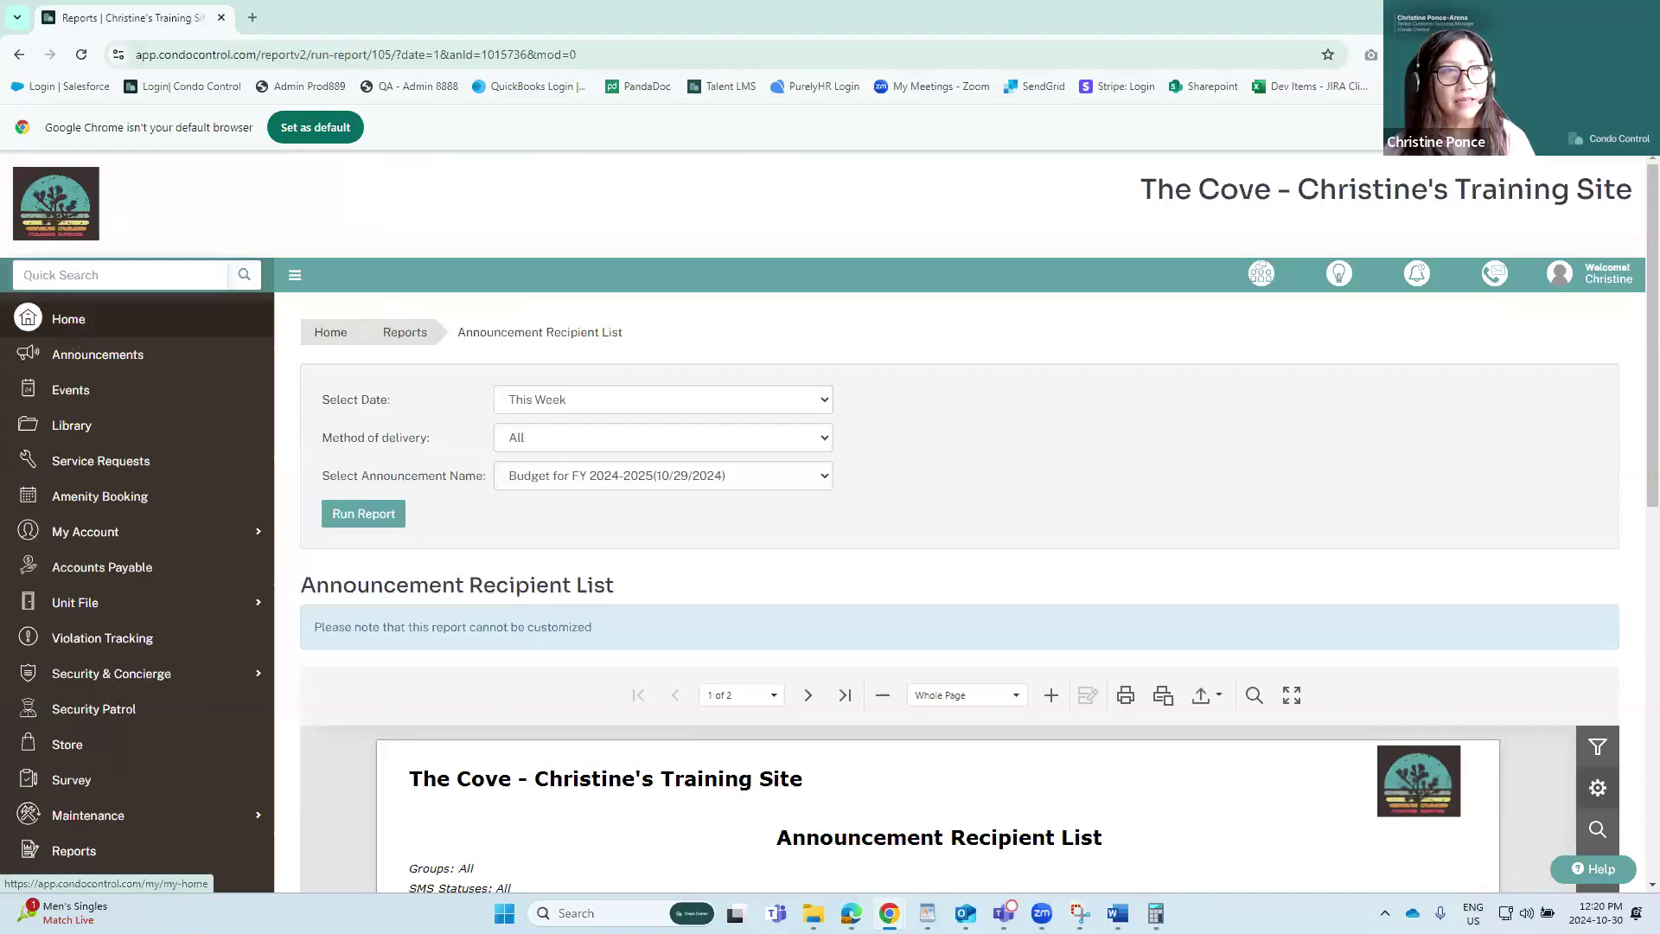
left_click(69, 326)
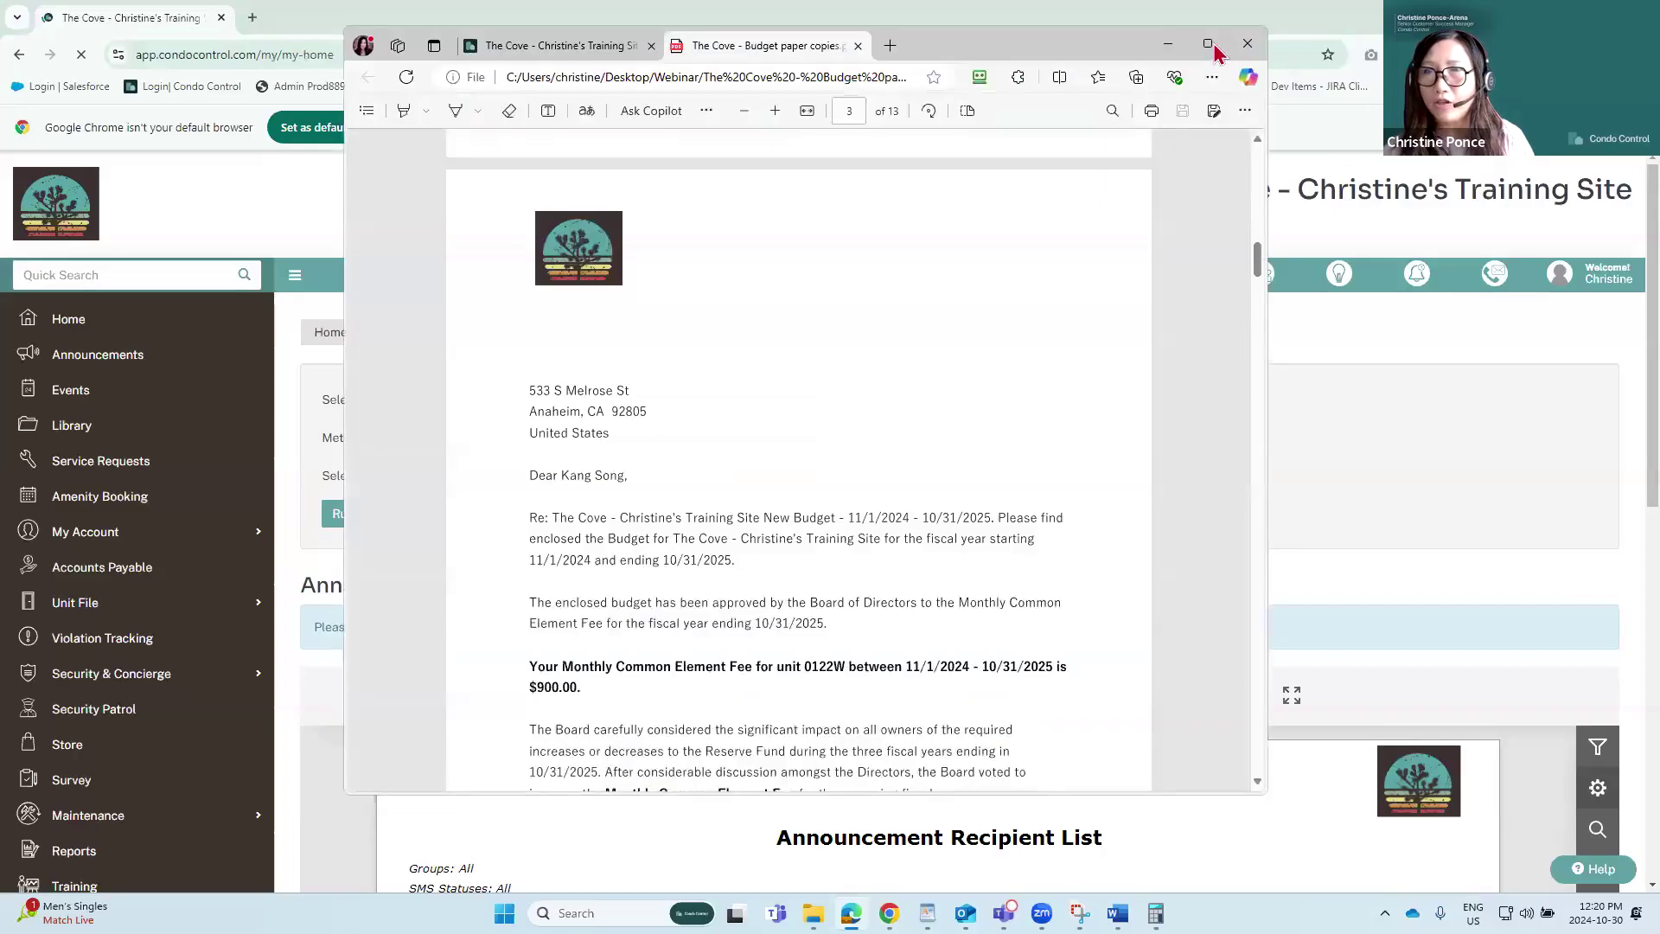
Step: Enlarge the window with the budget paper copies PDF and examine the first letter's address, unit number and monthly fee
left_click(1215, 45)
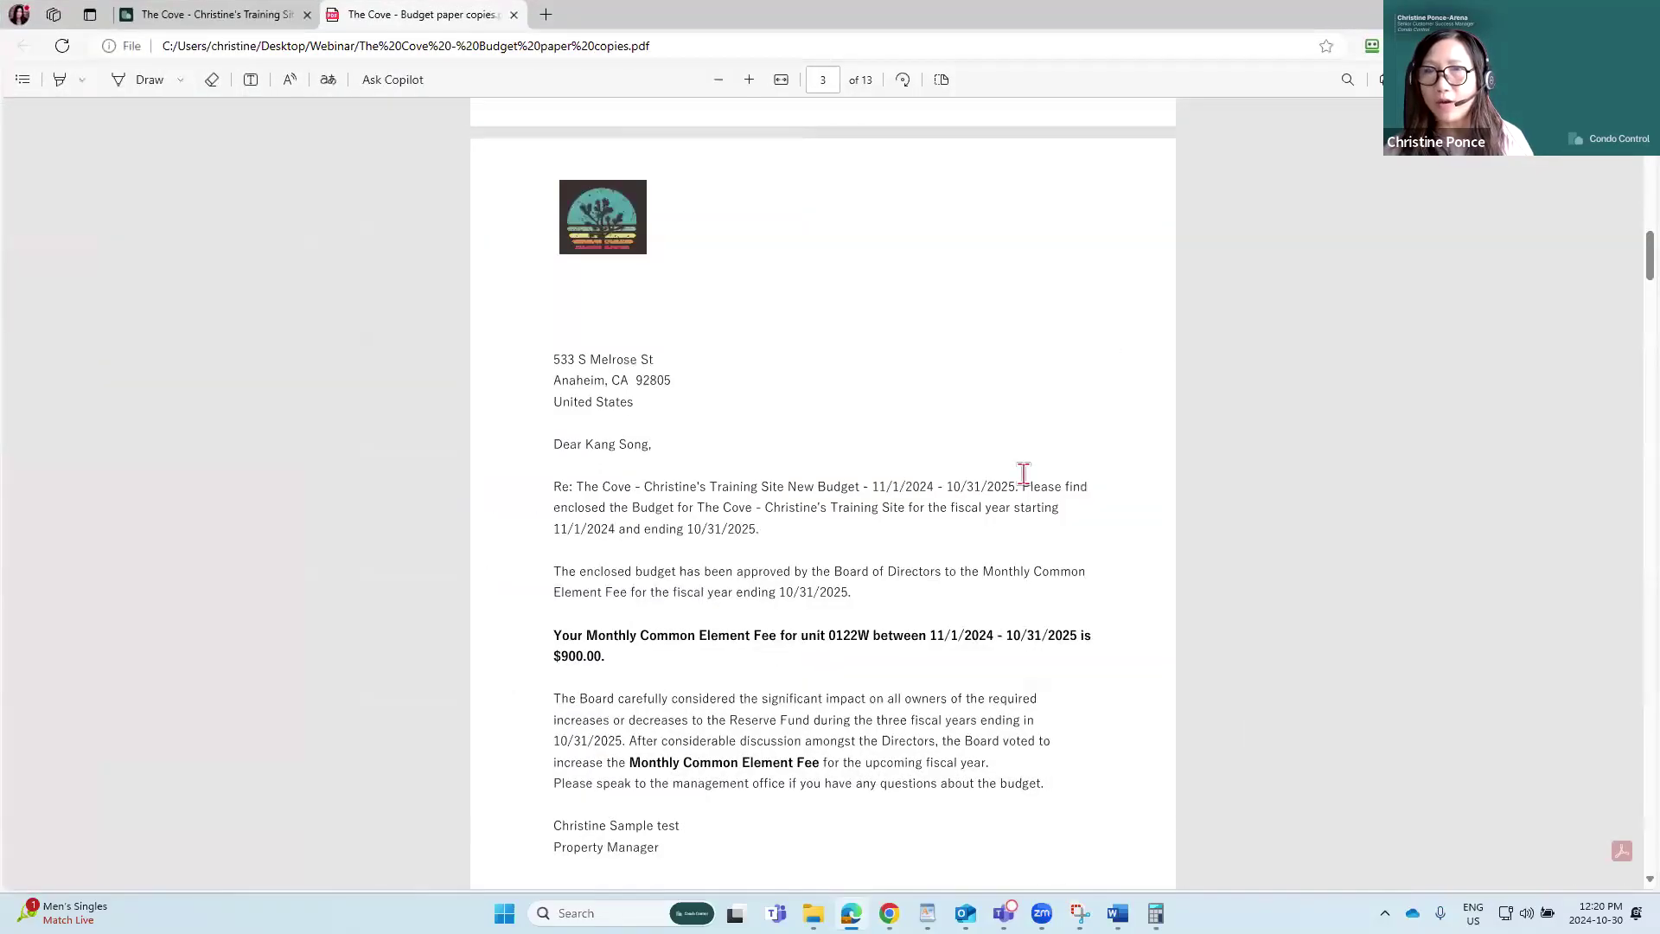
scroll(1024, 476, "up", 5)
scroll(1025, 475, "up", 15)
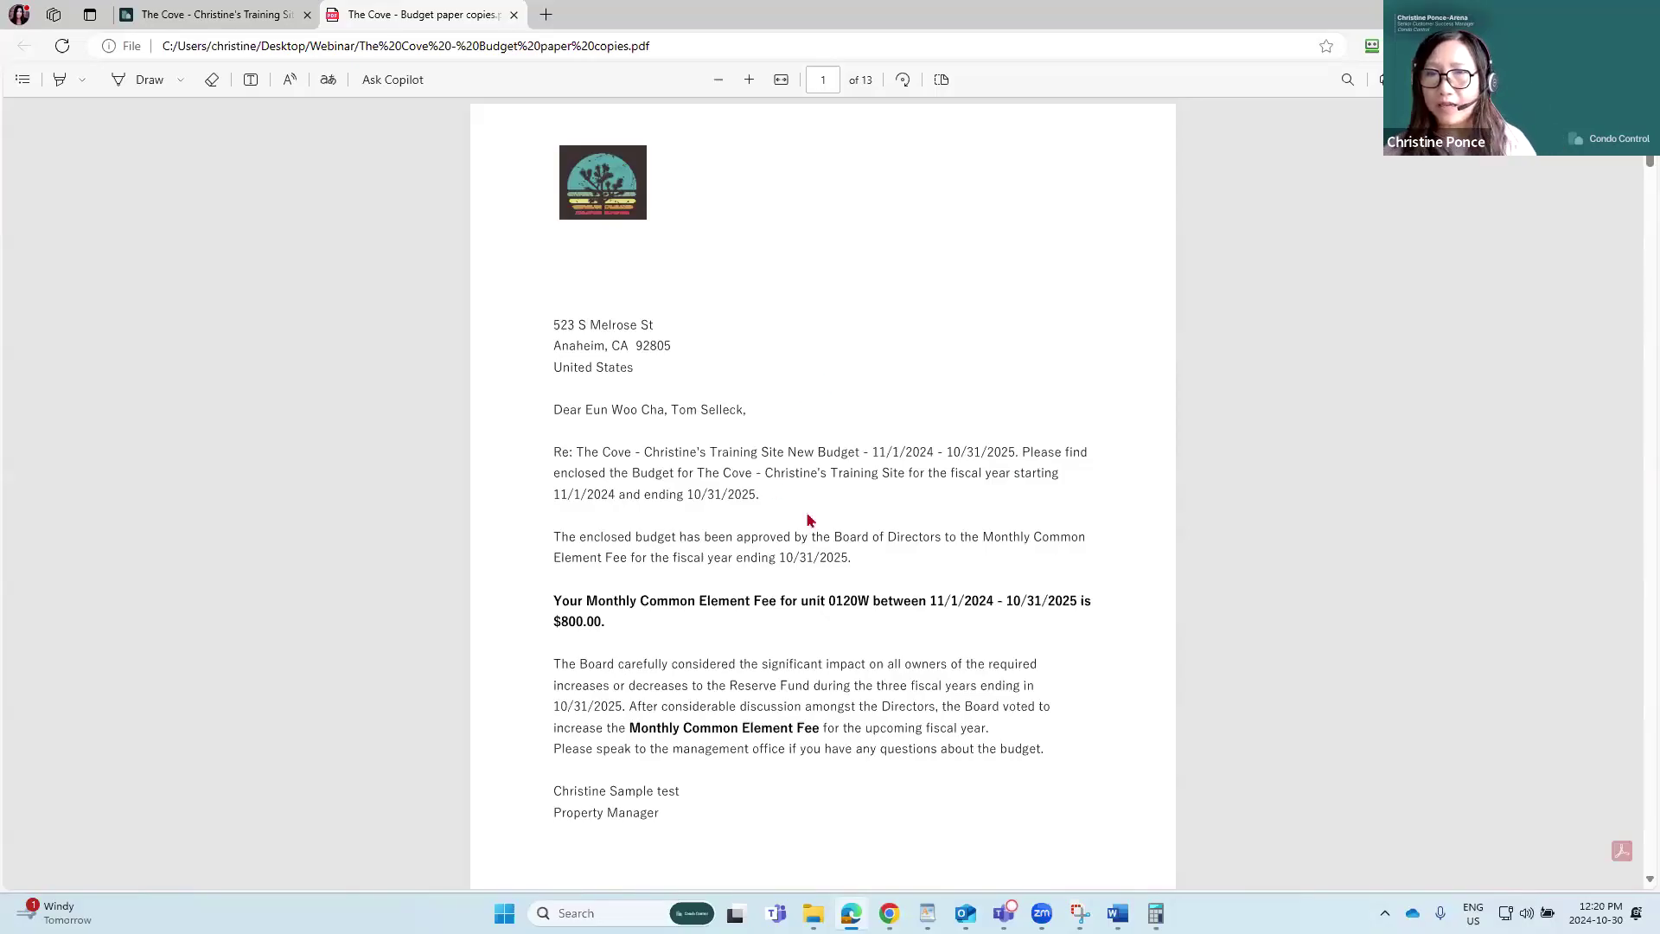
scroll(825, 538, "down", 1)
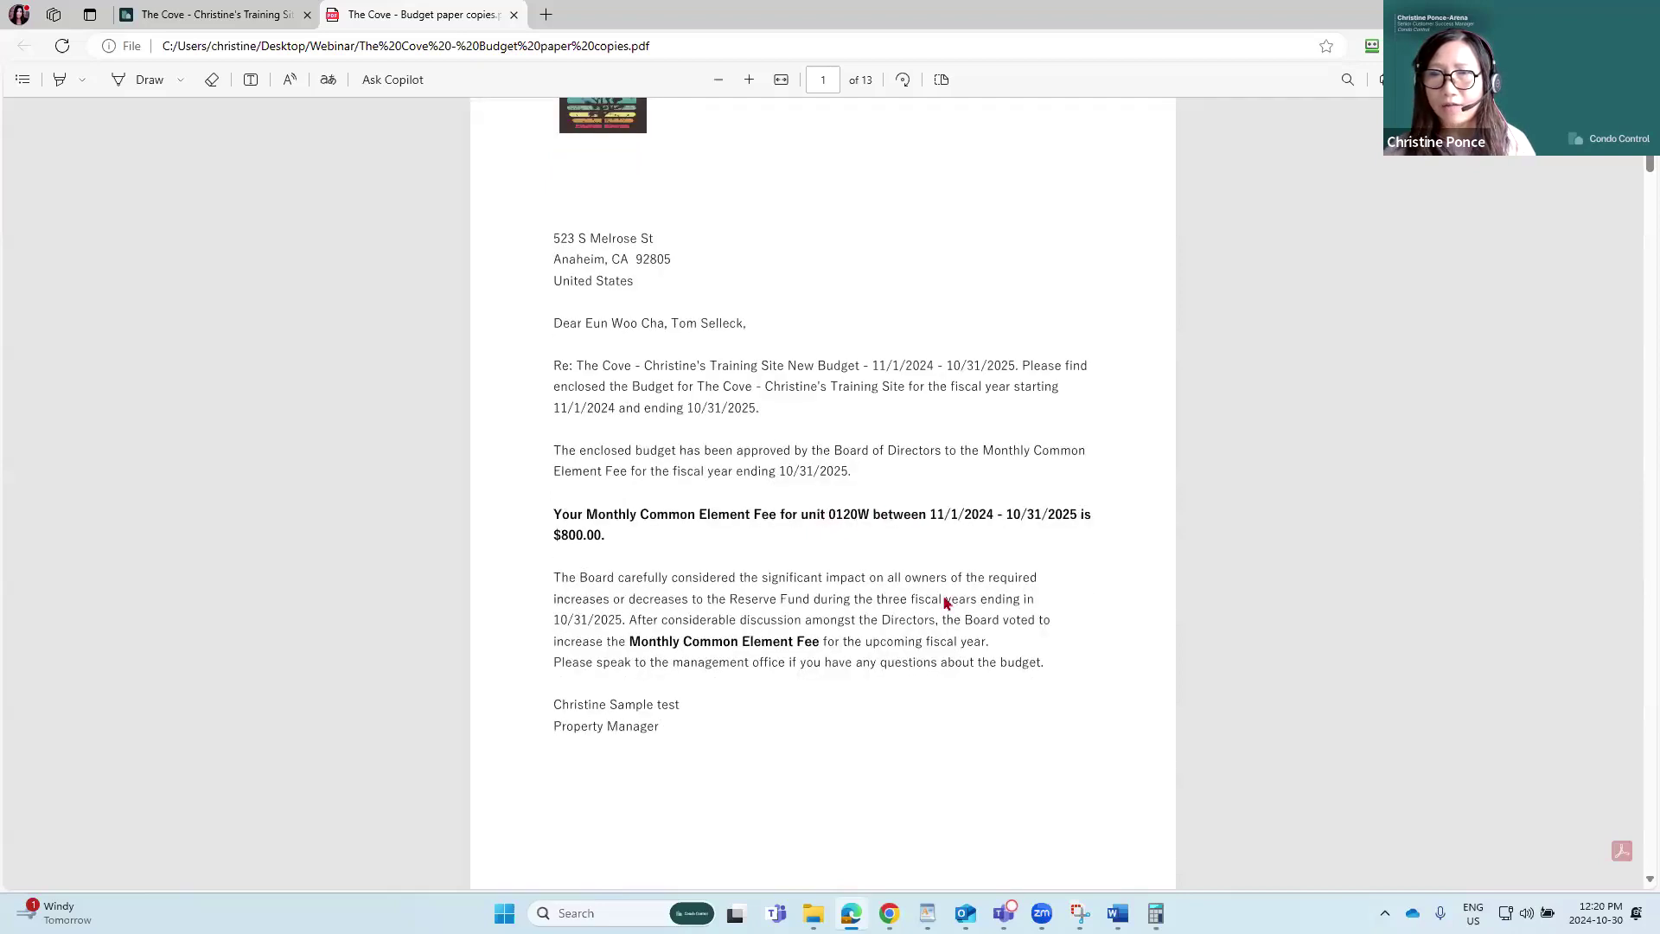
left_click_drag(821, 514, 880, 515)
scroll(991, 683, "down", 2)
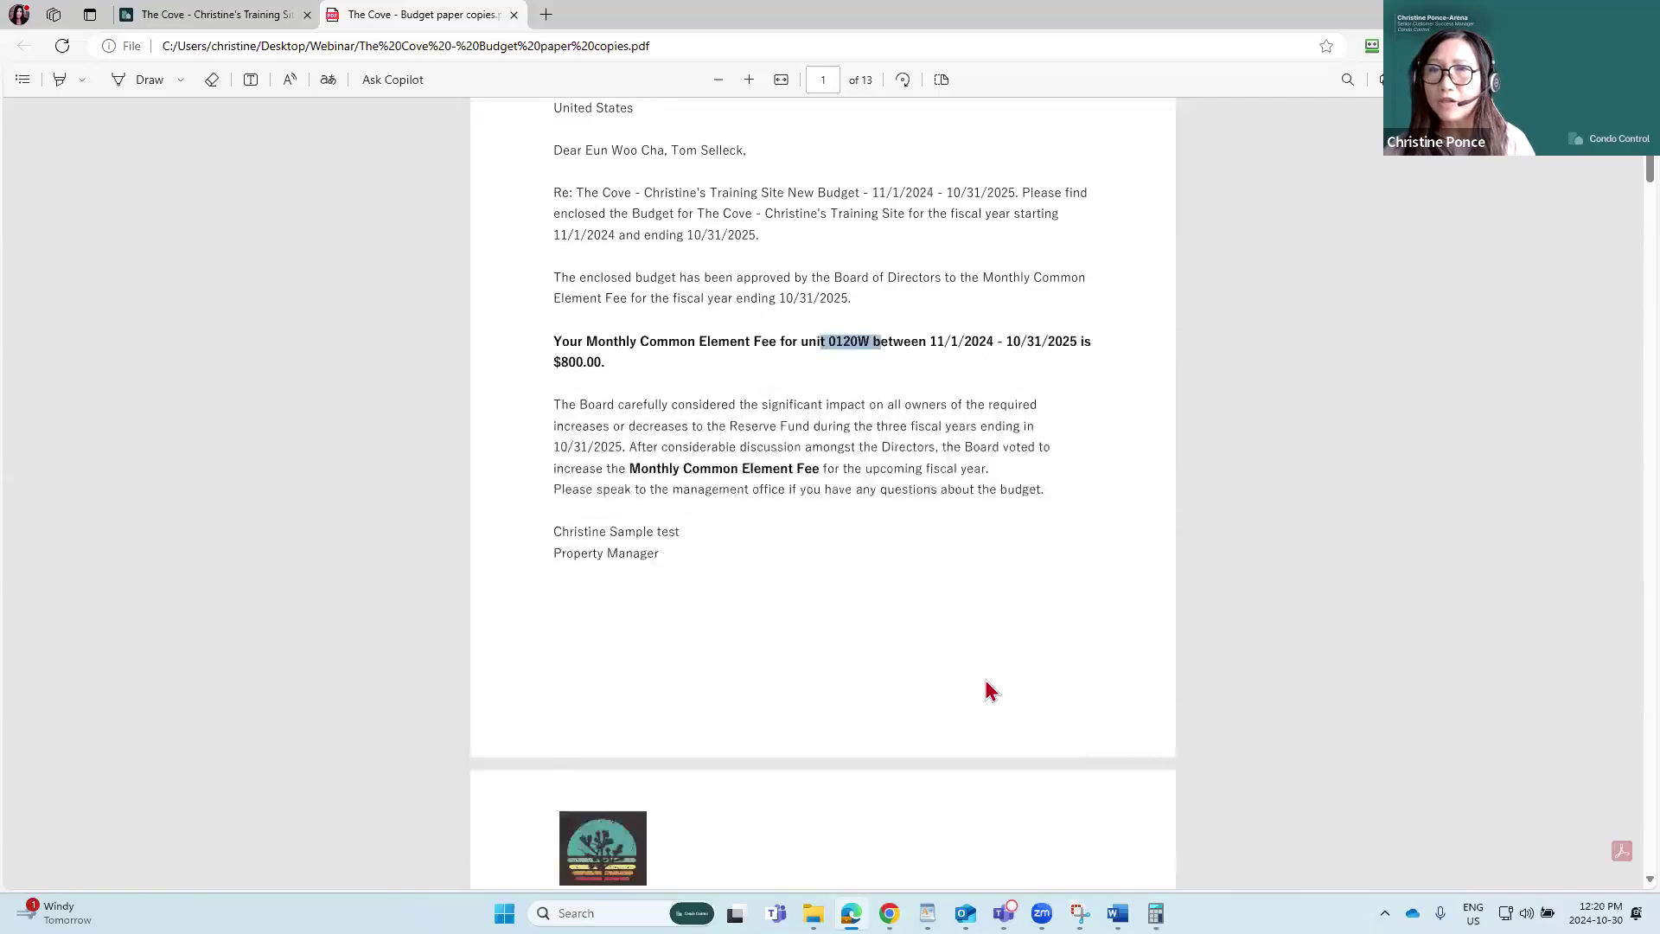
Step: Check the unit number and monthly common element fee in the second letter of the PDF
scroll(985, 682, "down", 7)
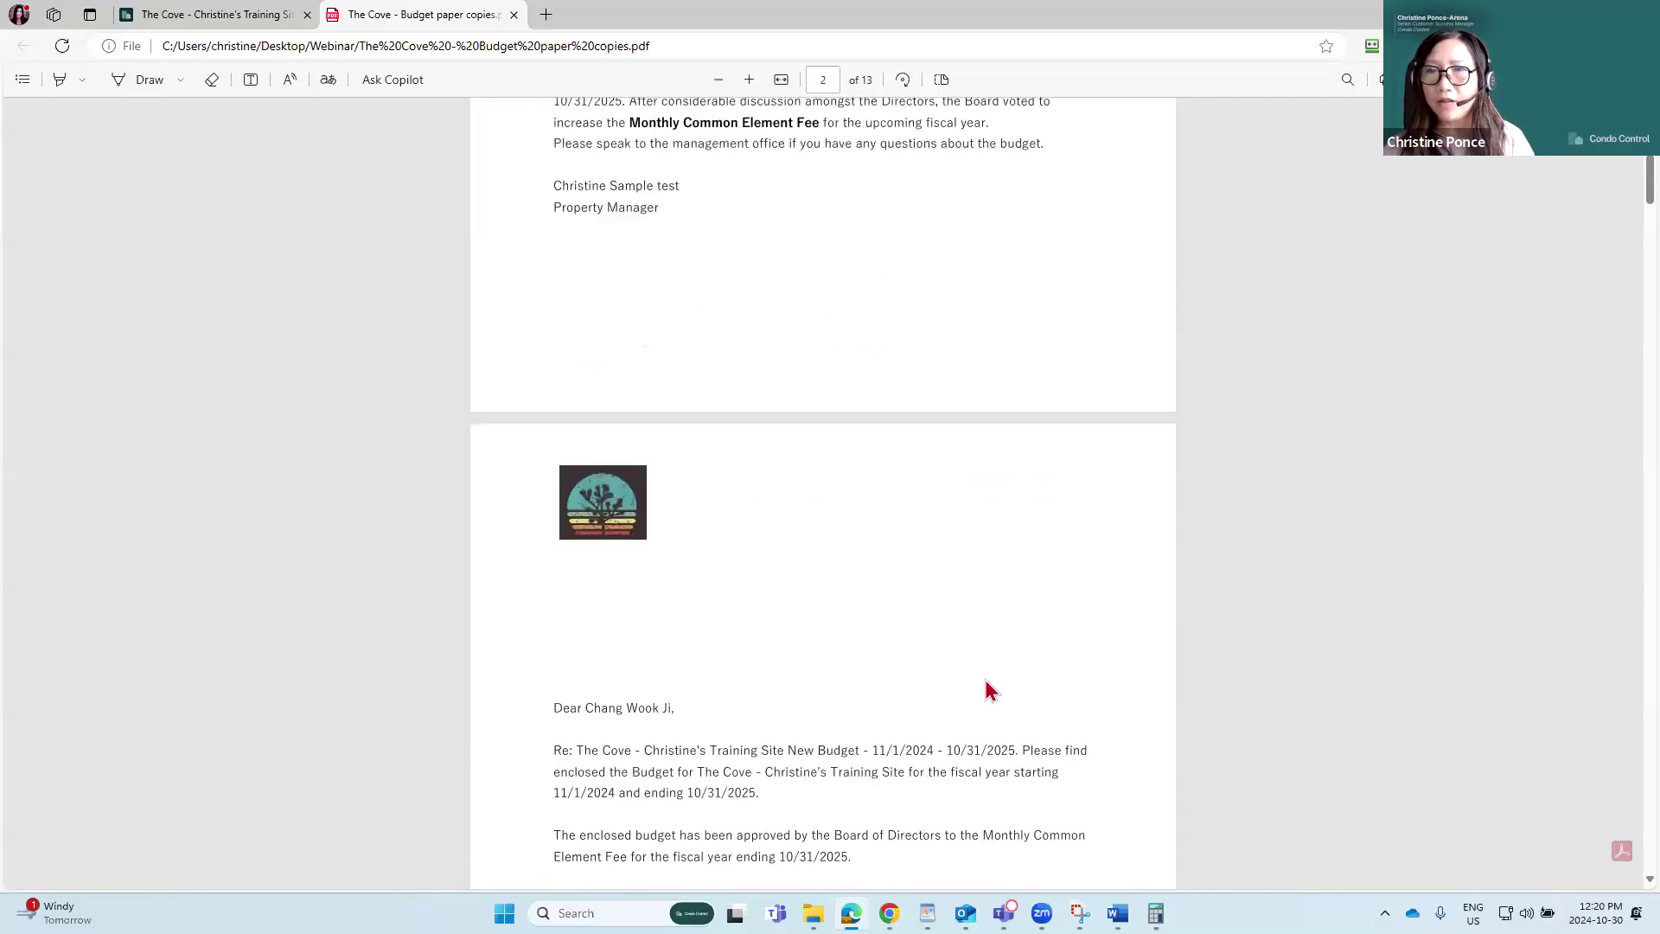
scroll(973, 700, "down", 1)
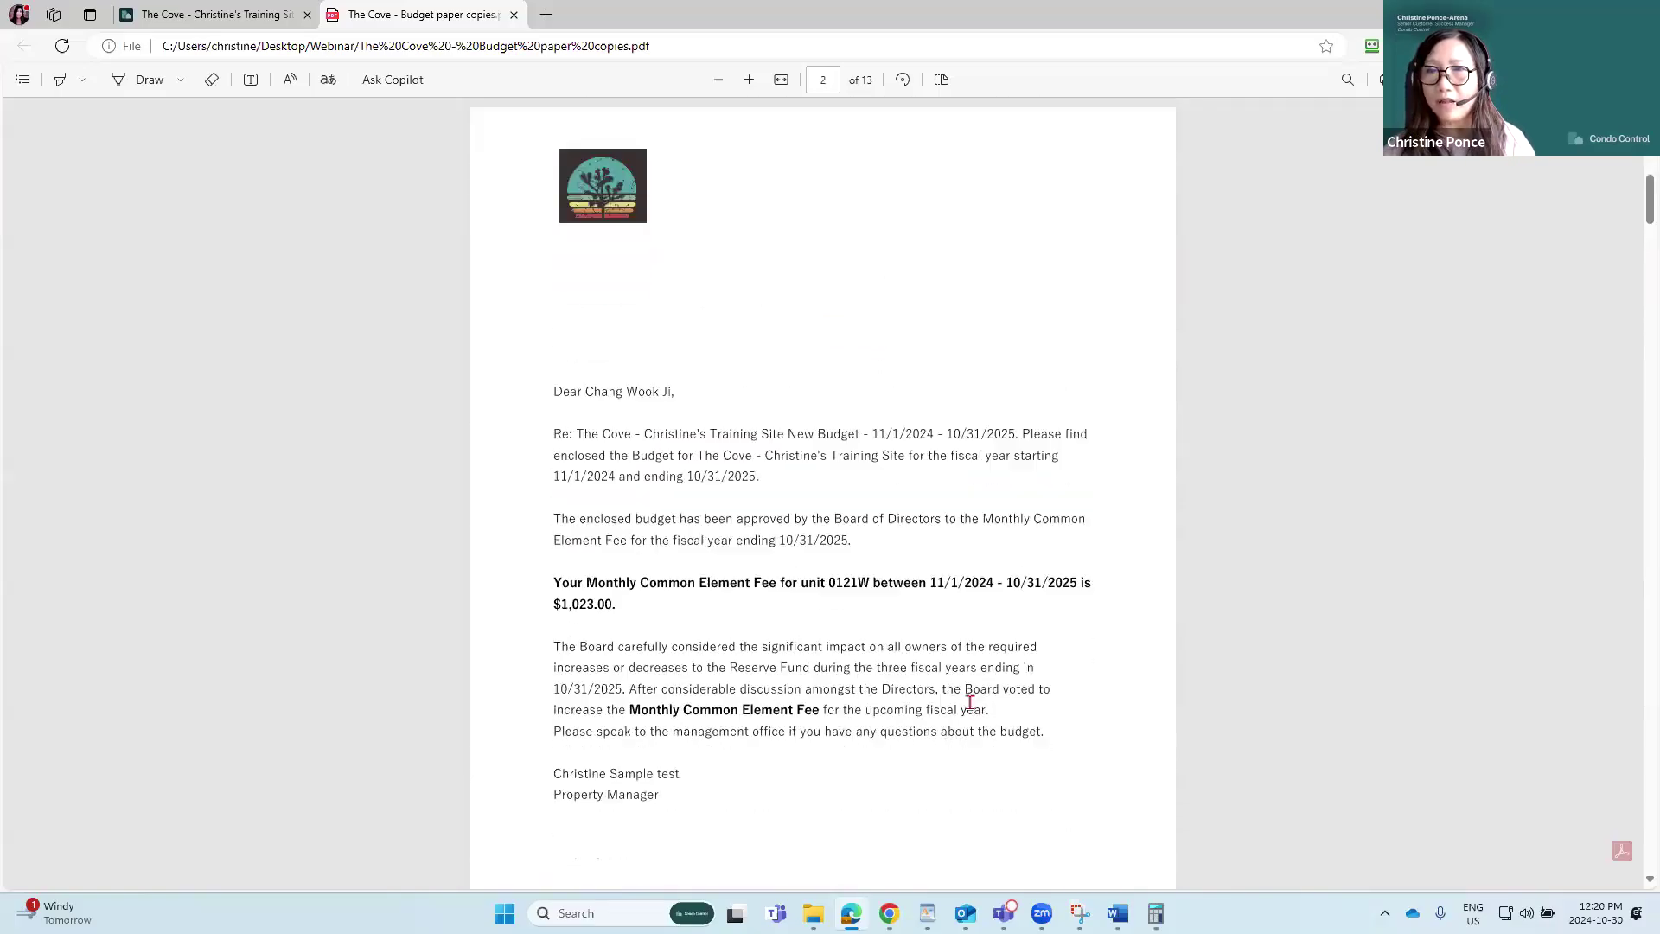
scroll(970, 702, "down", 1)
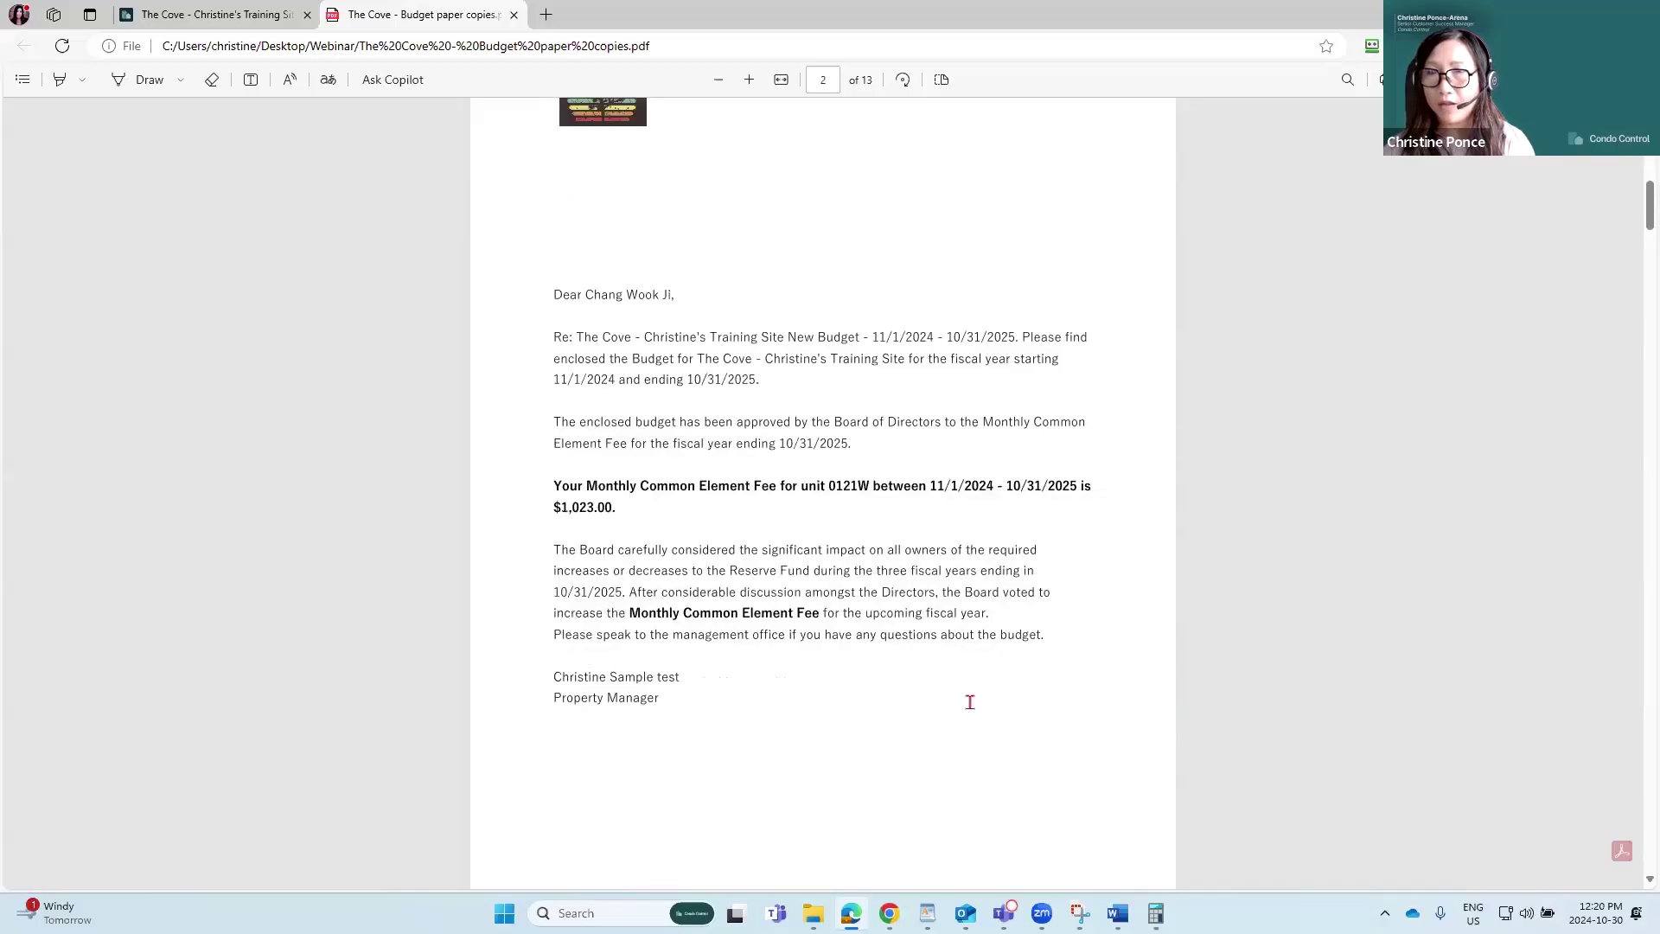
scroll(970, 701, "down", 1)
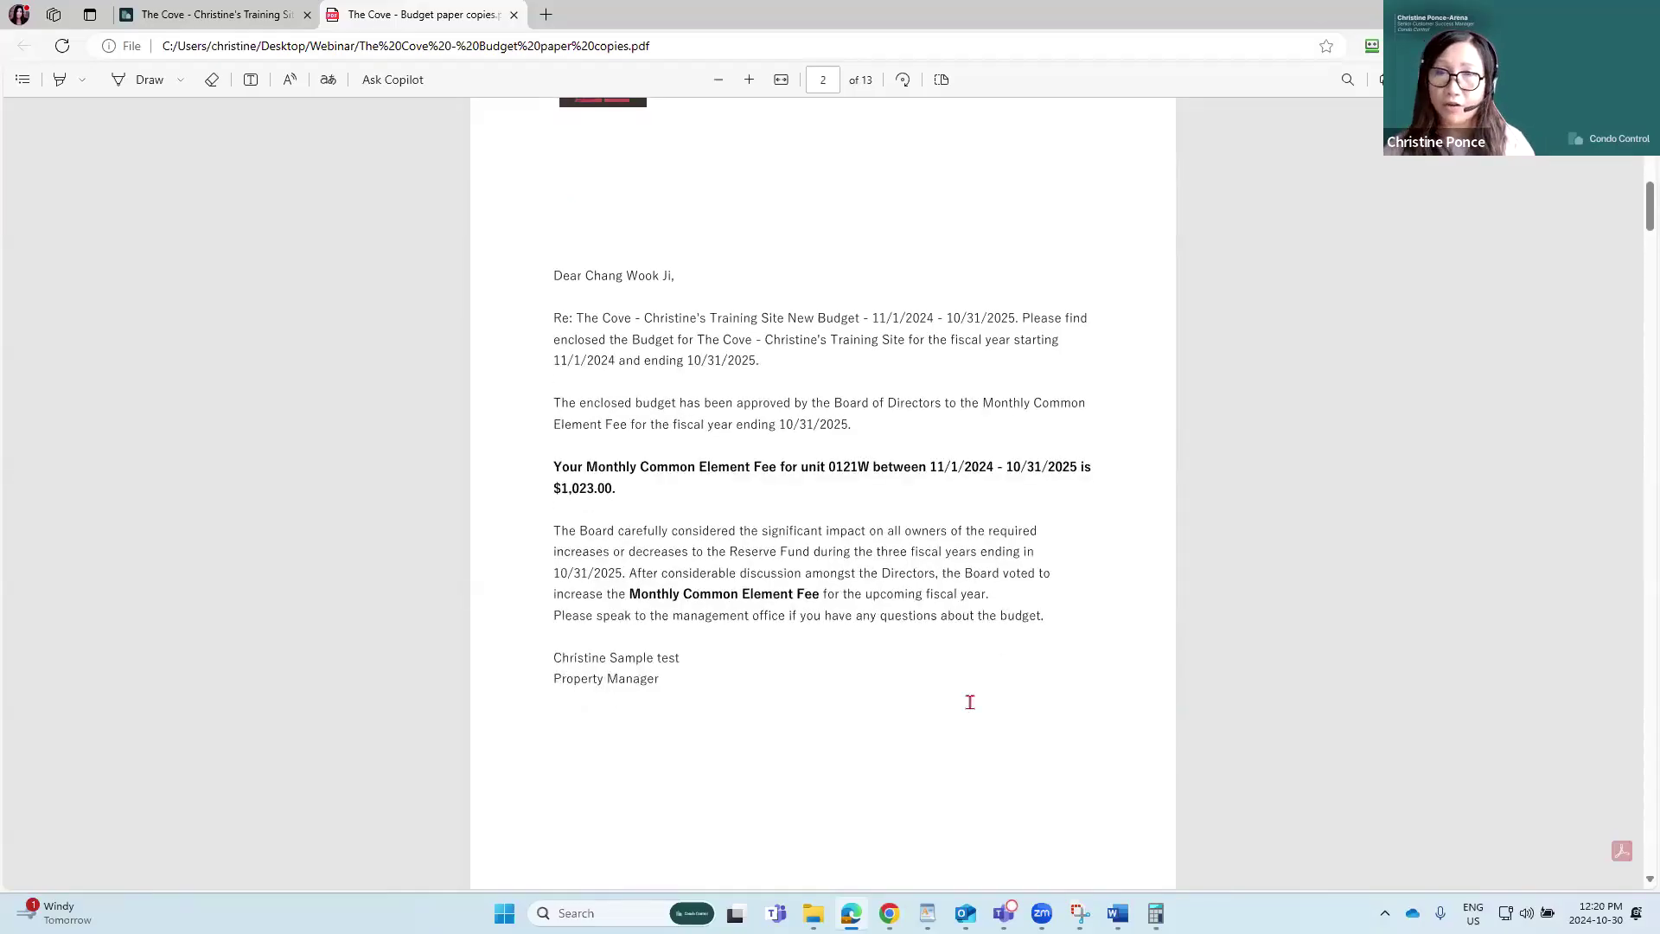
left_click_drag(561, 485, 629, 487)
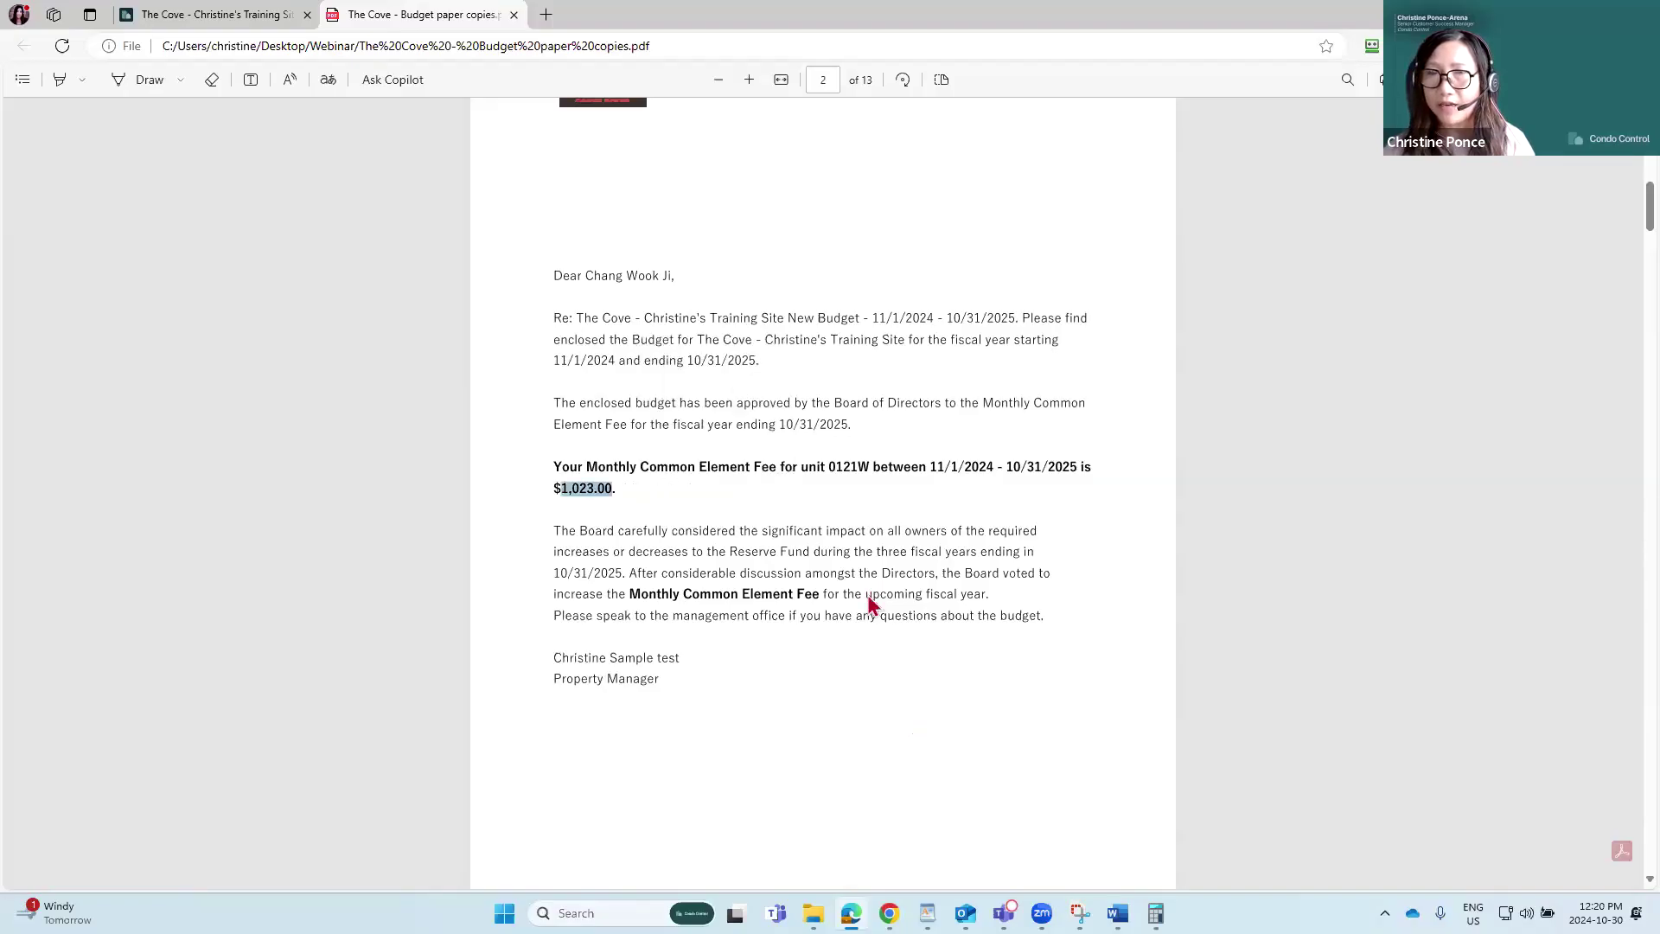
scroll(867, 600, "down", 1)
double_click(832, 383)
Step: Review the third letter's mailing address, greeting, fee and signature in the paper copies PDF
scroll(968, 682, "down", 4)
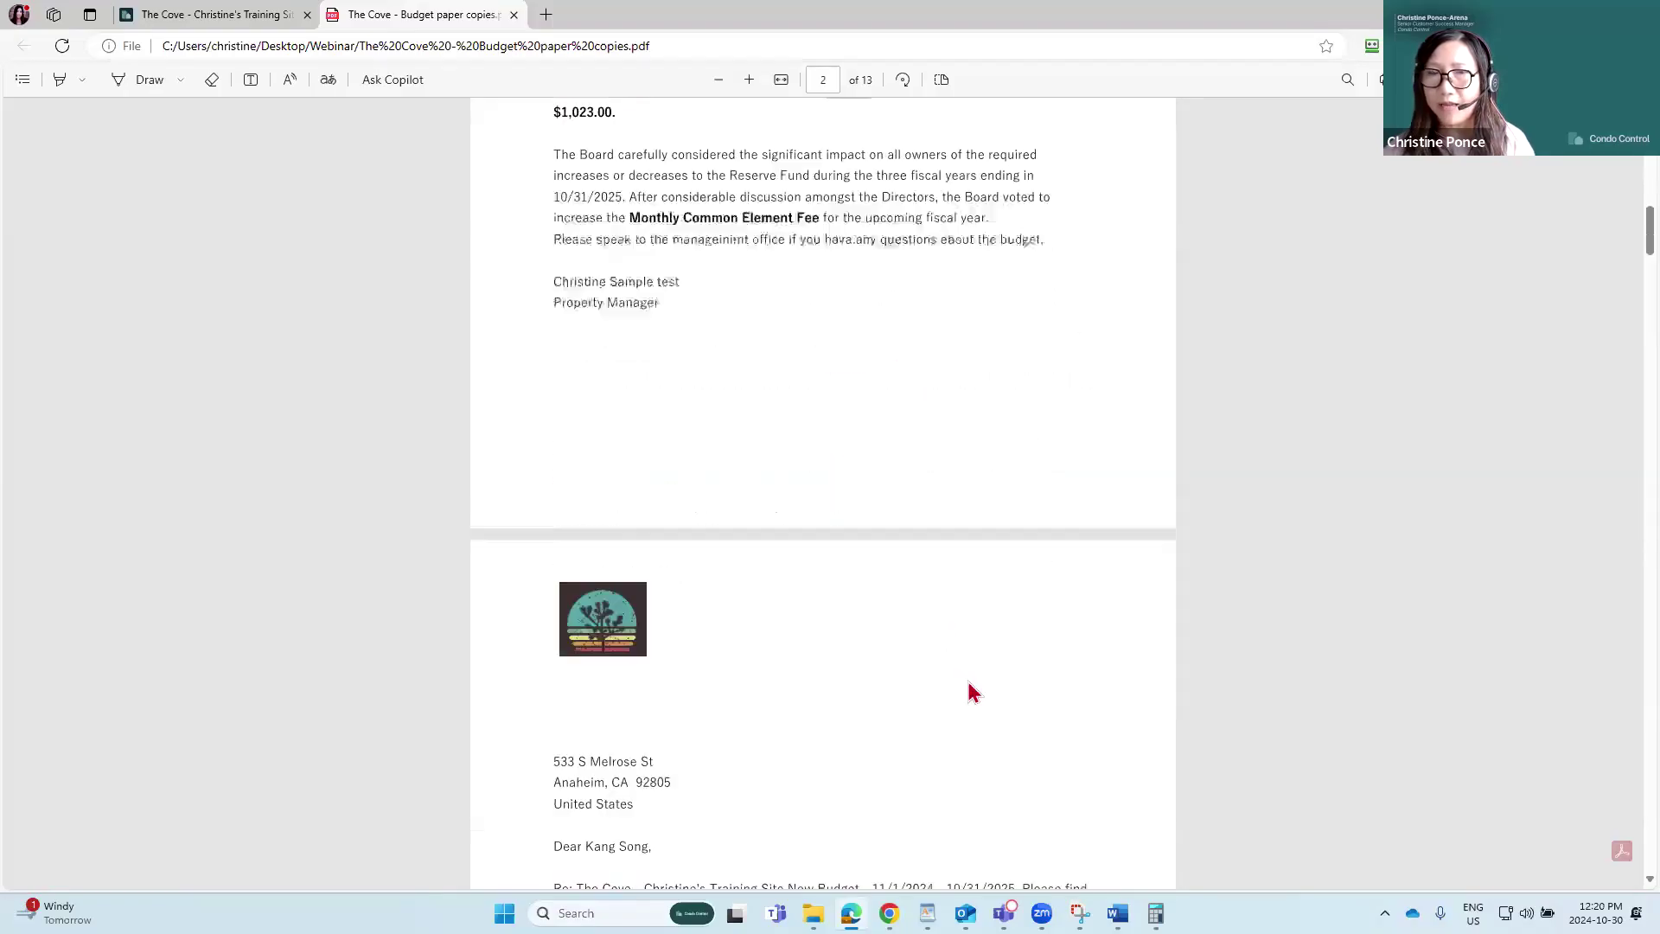
scroll(971, 692, "down", 3)
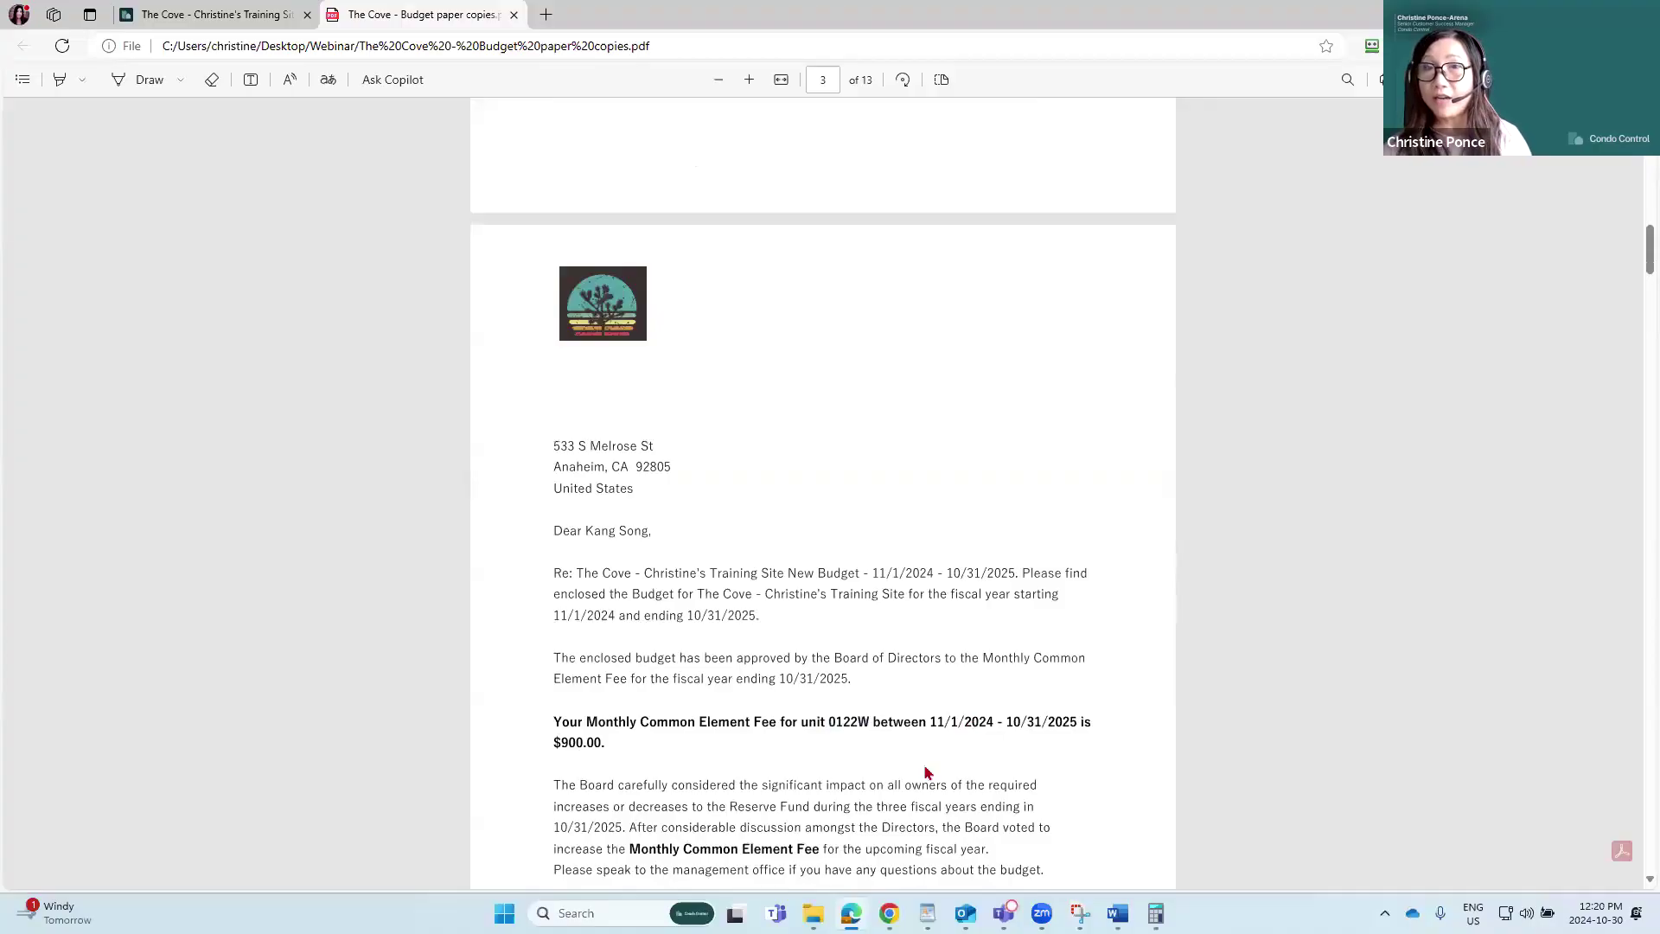
scroll(927, 772, "down", 1)
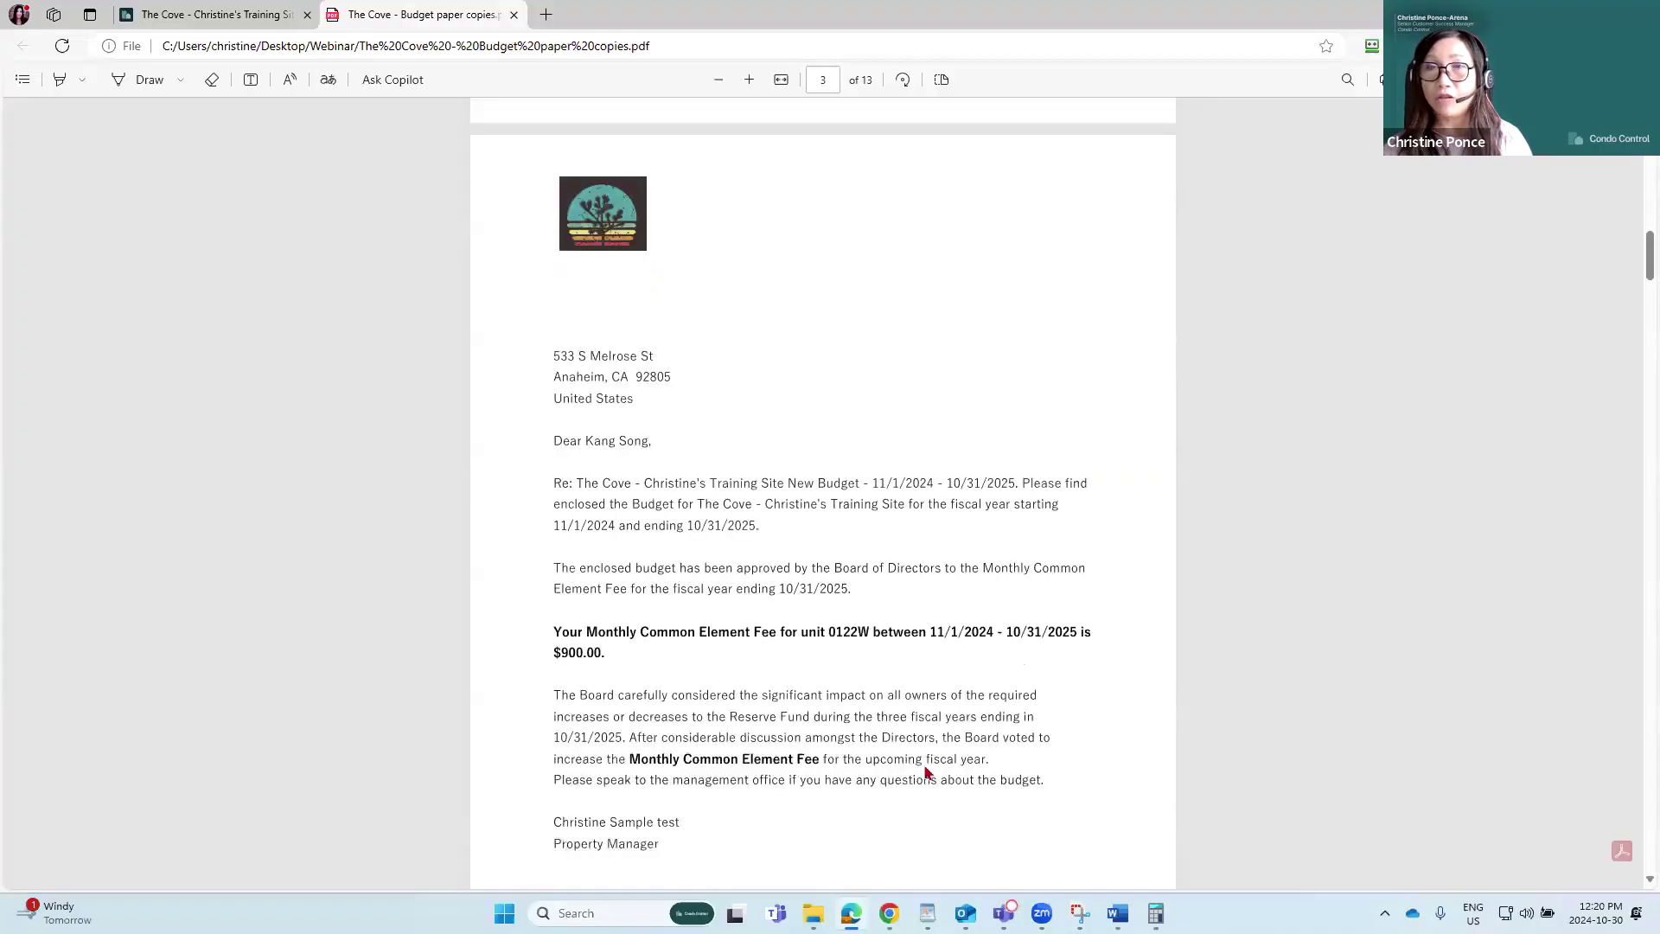
scroll(927, 772, "down", 1)
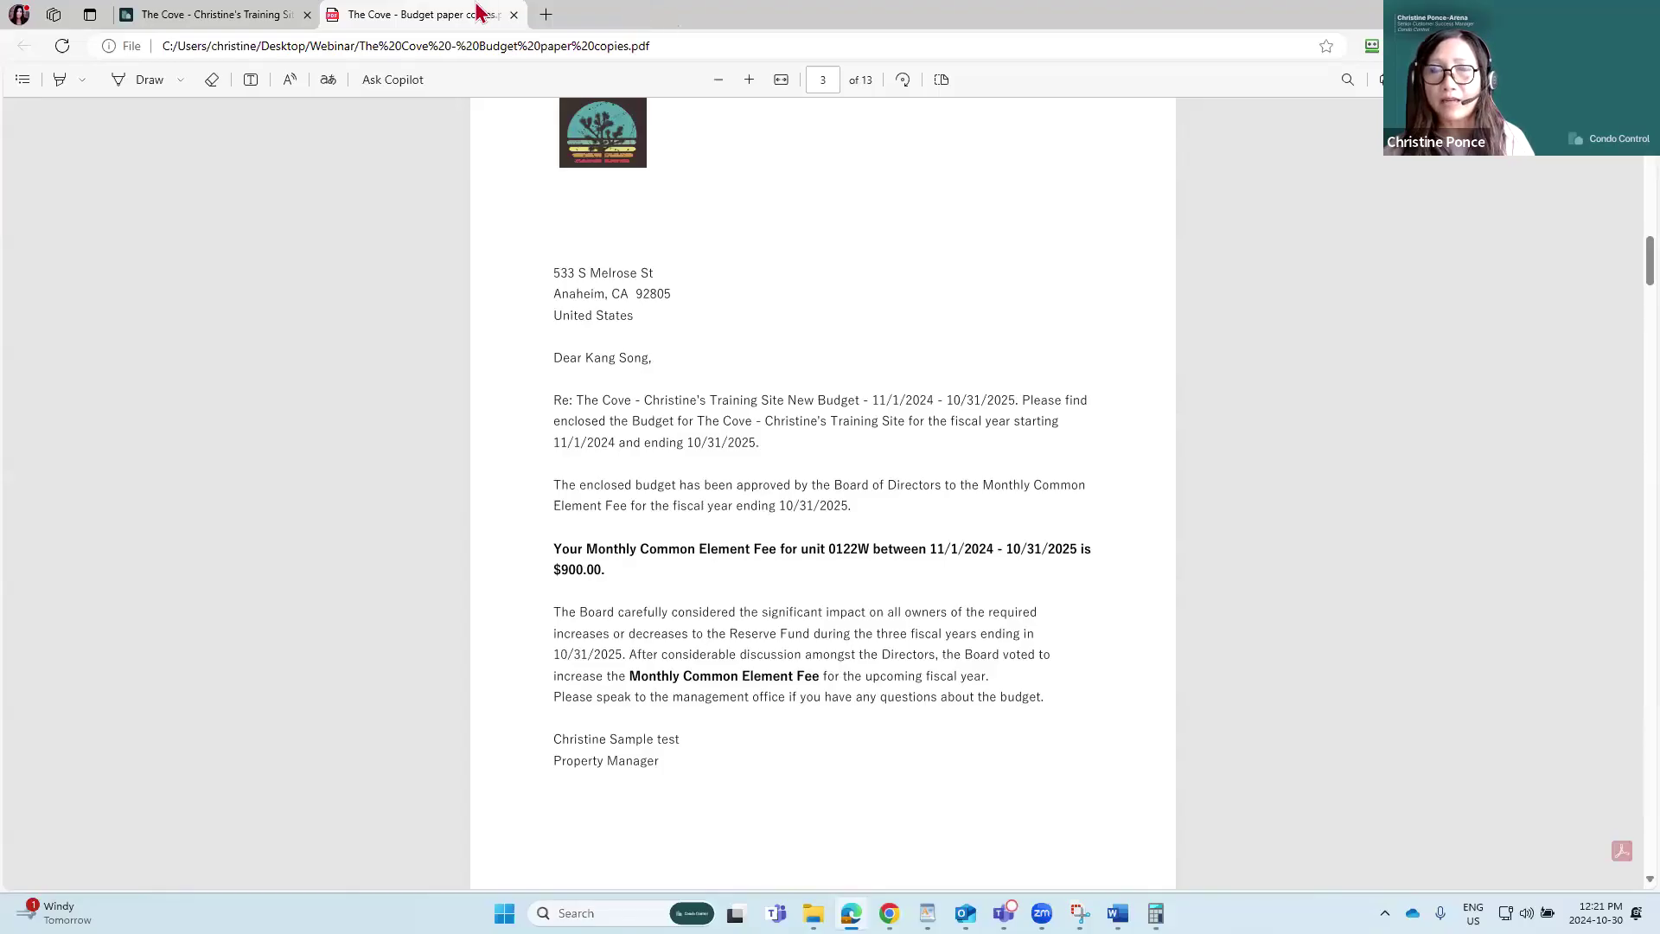
Step: Return from the PDF to the resident's site and open the announcement "The Cove - Budget FY 2024-205"
left_click(208, 18)
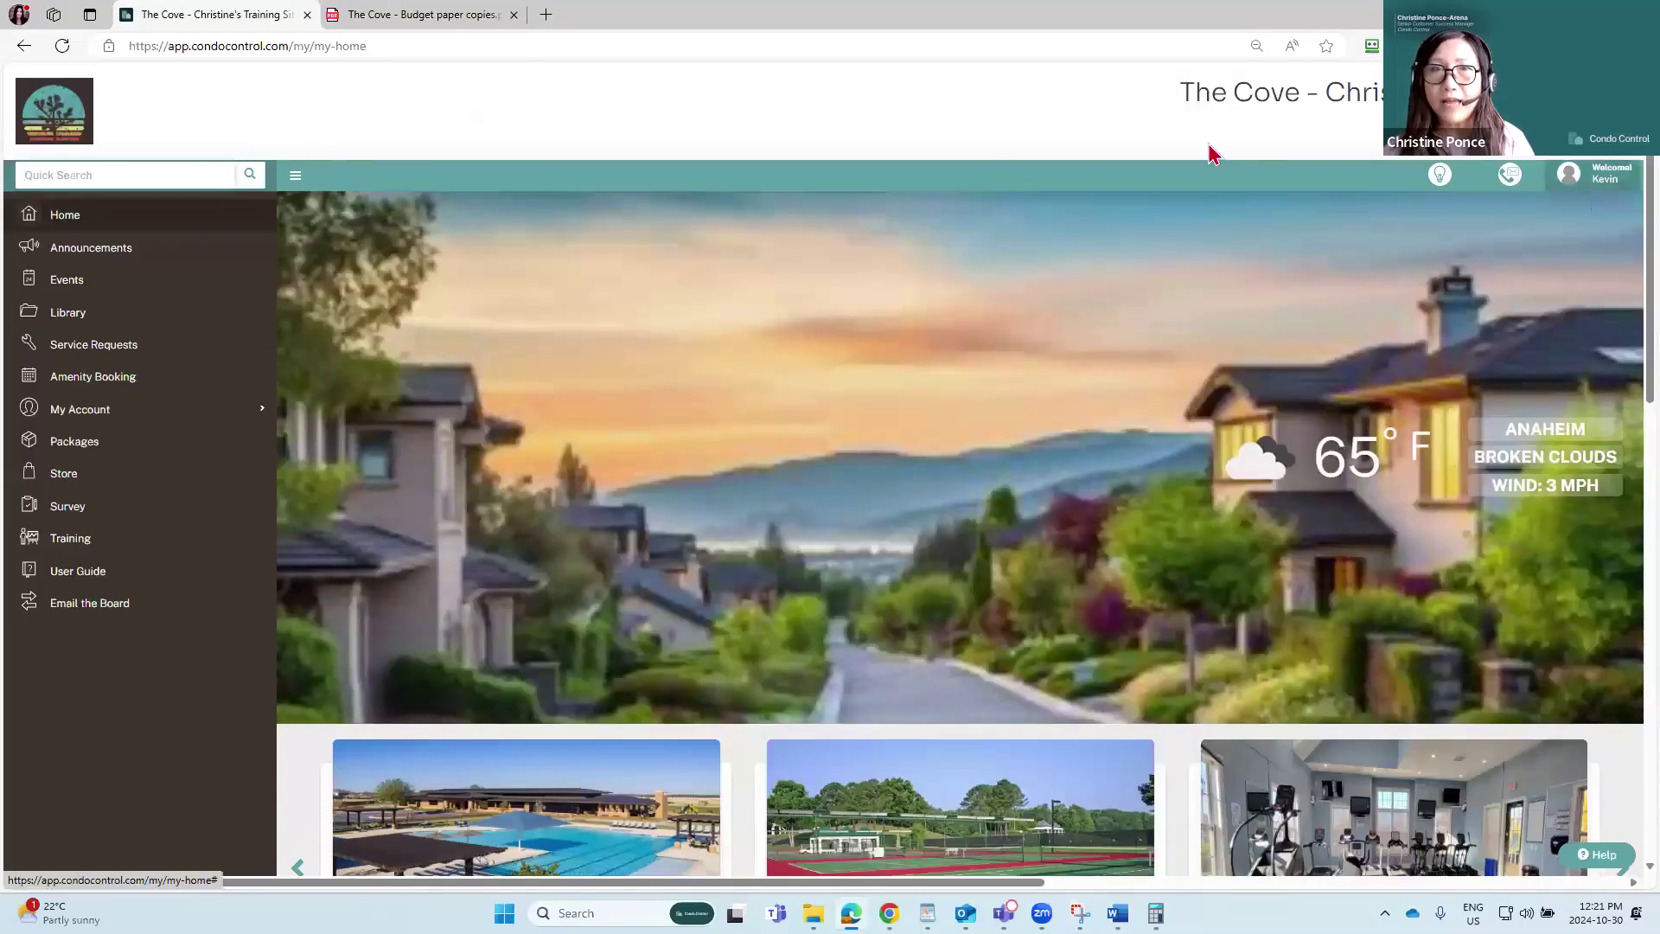
left_click(108, 259)
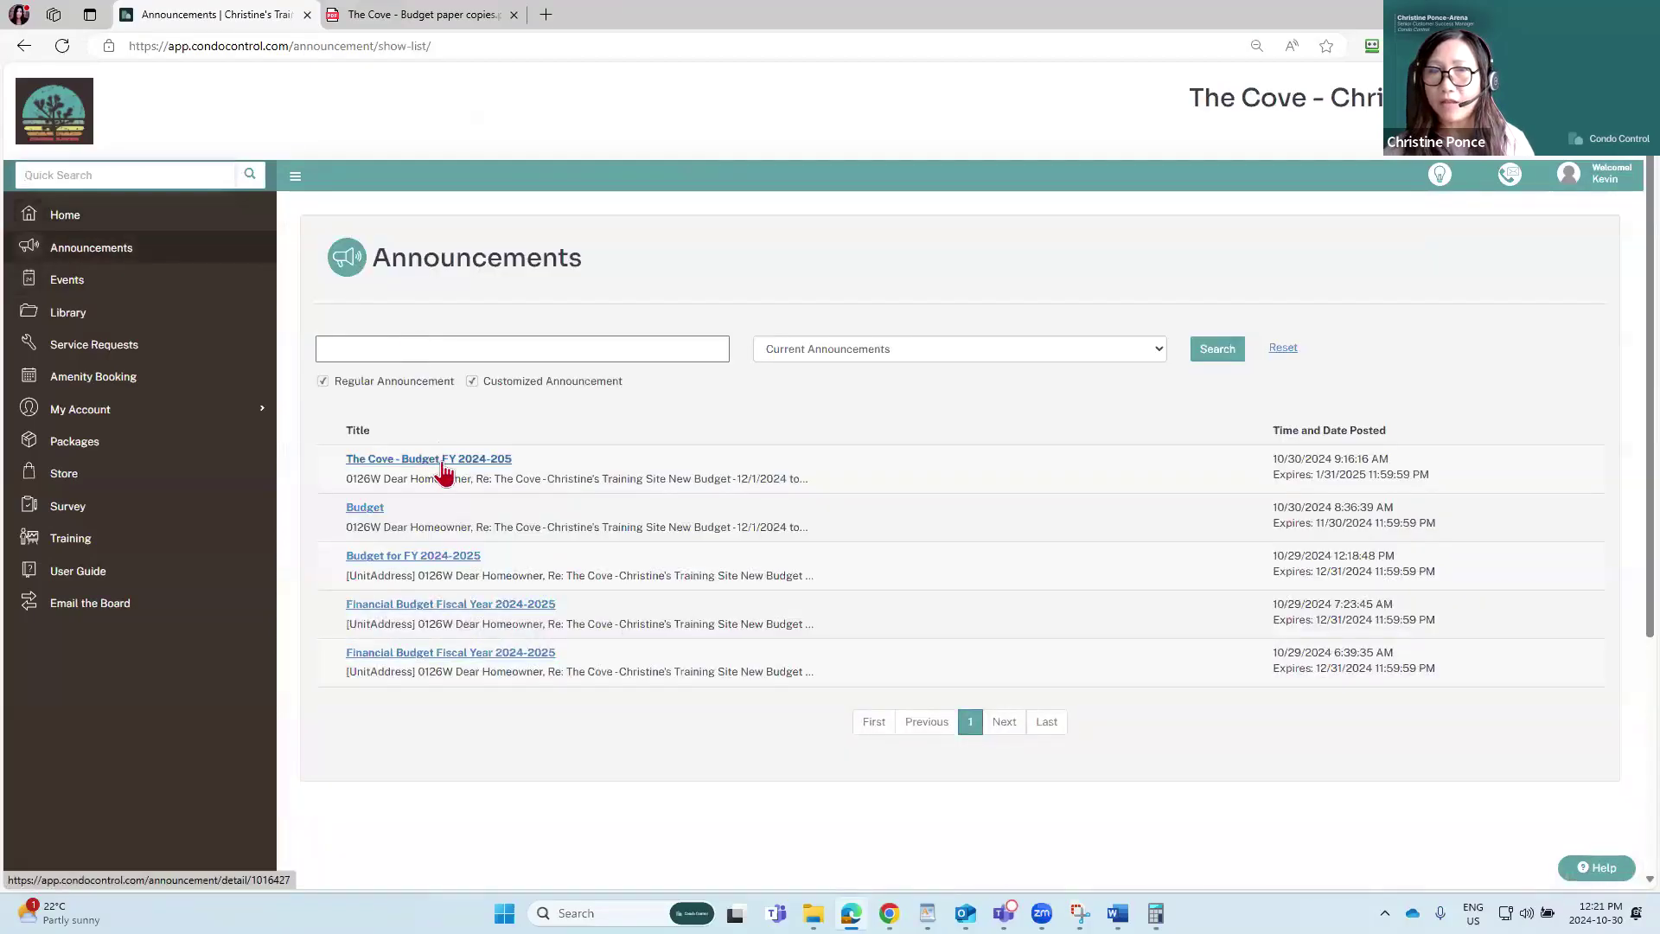
left_click(444, 471)
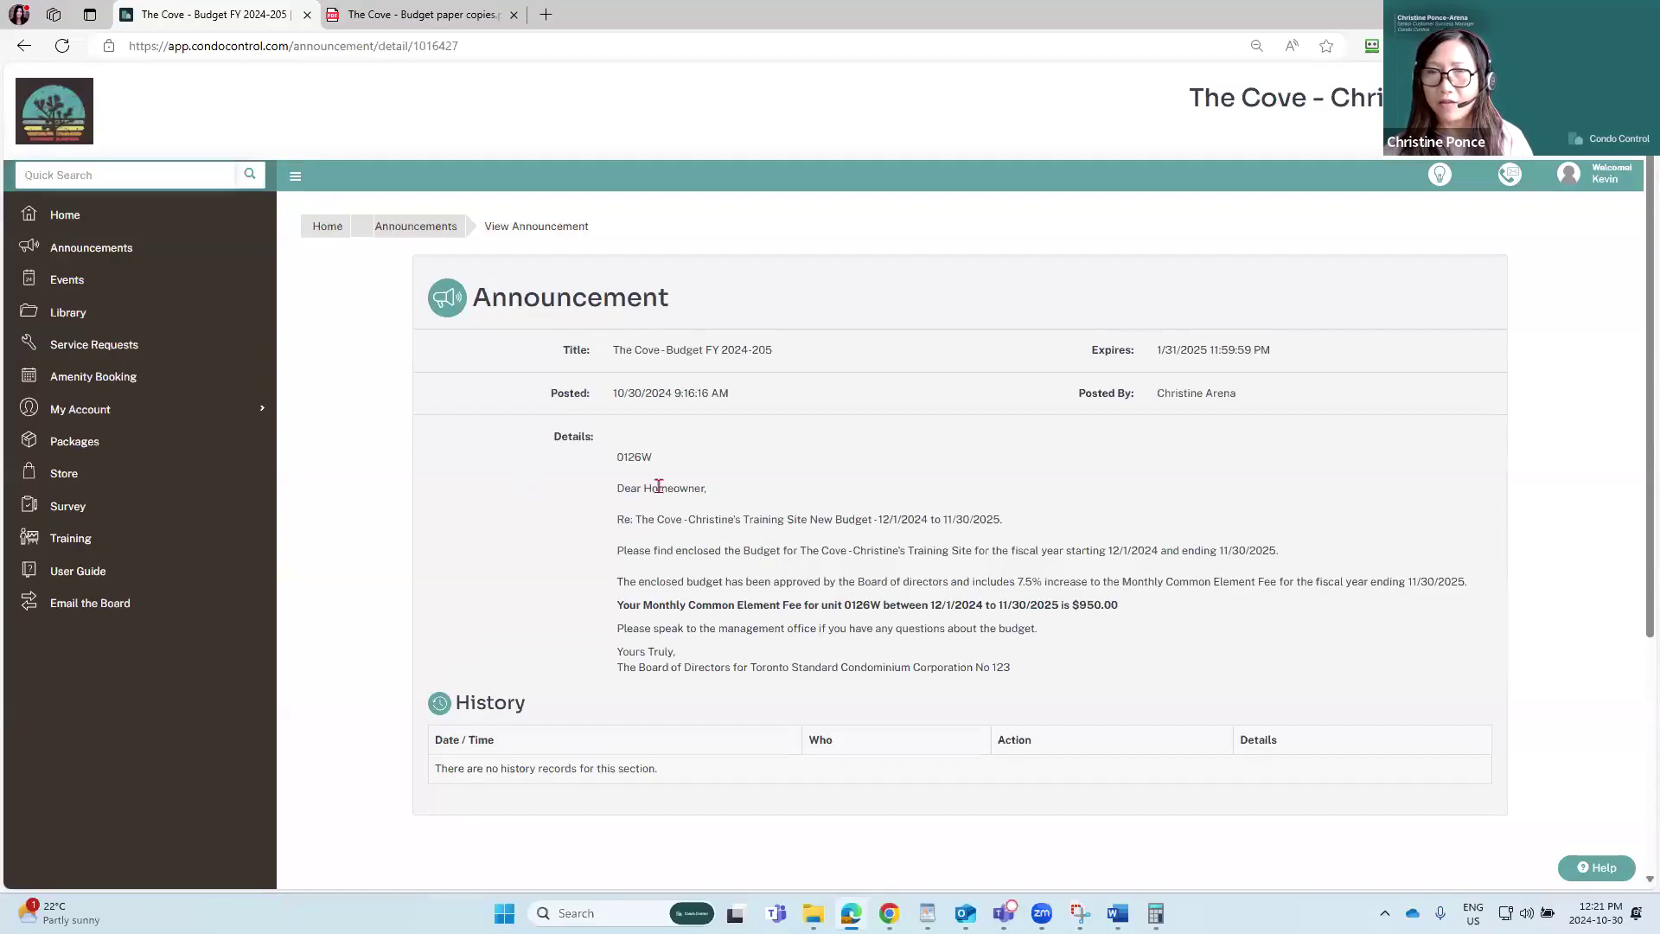
Step: Check the unit number, greeting, budget period, percentage increase and monthly common element fee in the resident's budget announcement
left_click_drag(604, 453, 670, 459)
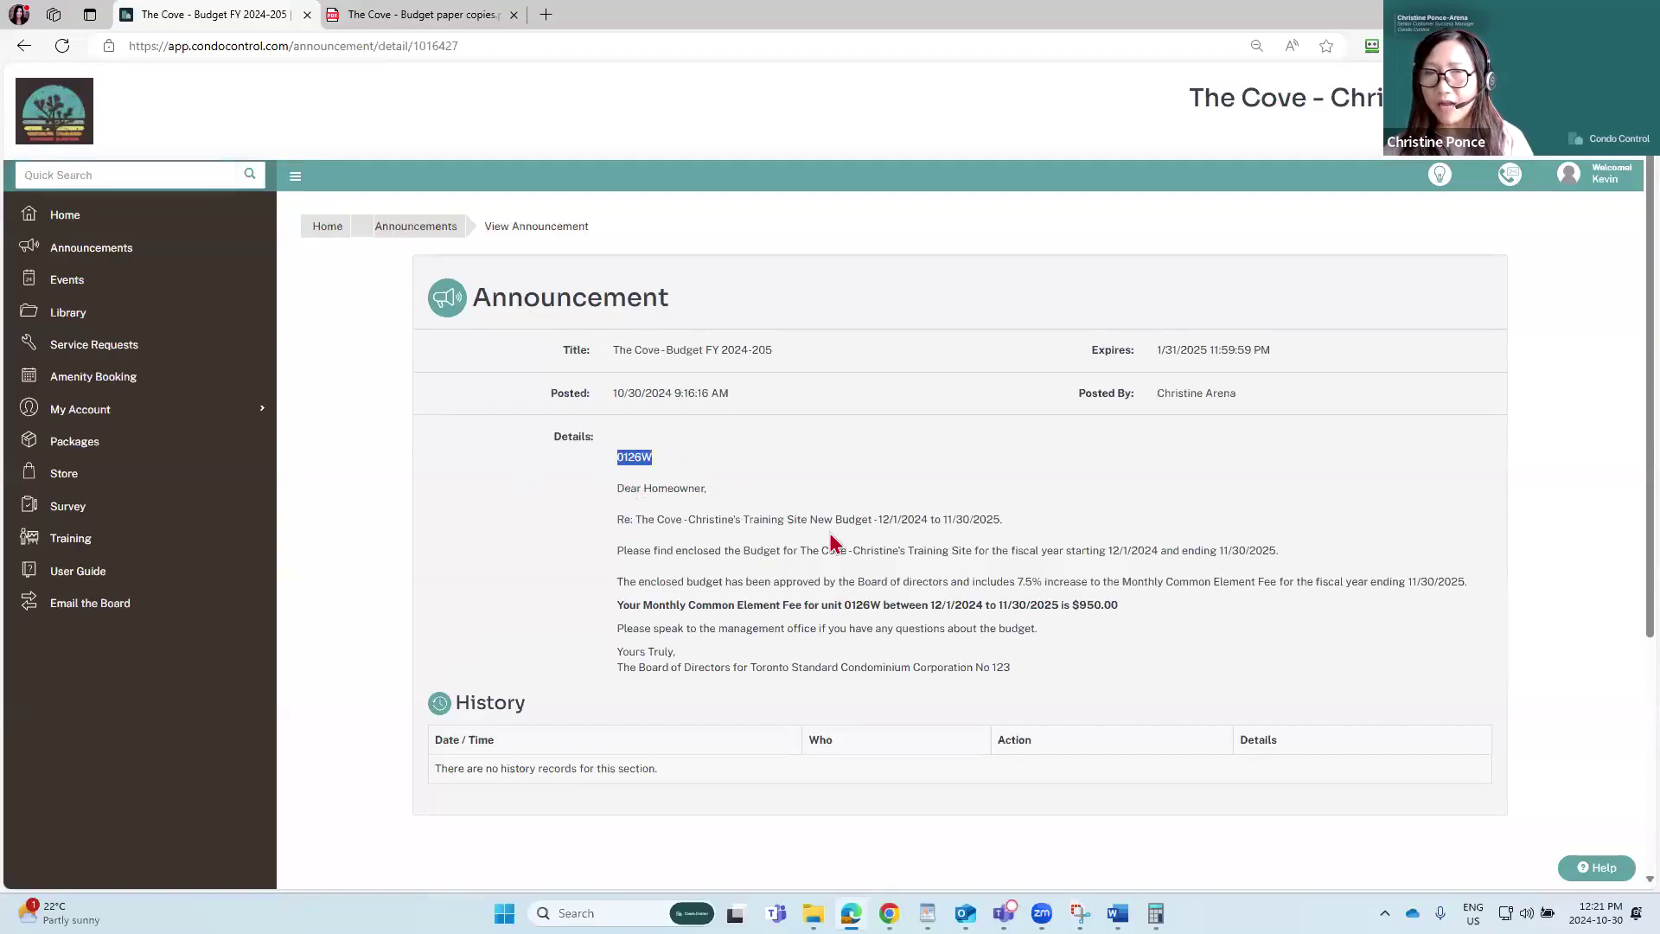
left_click_drag(1004, 523, 868, 520)
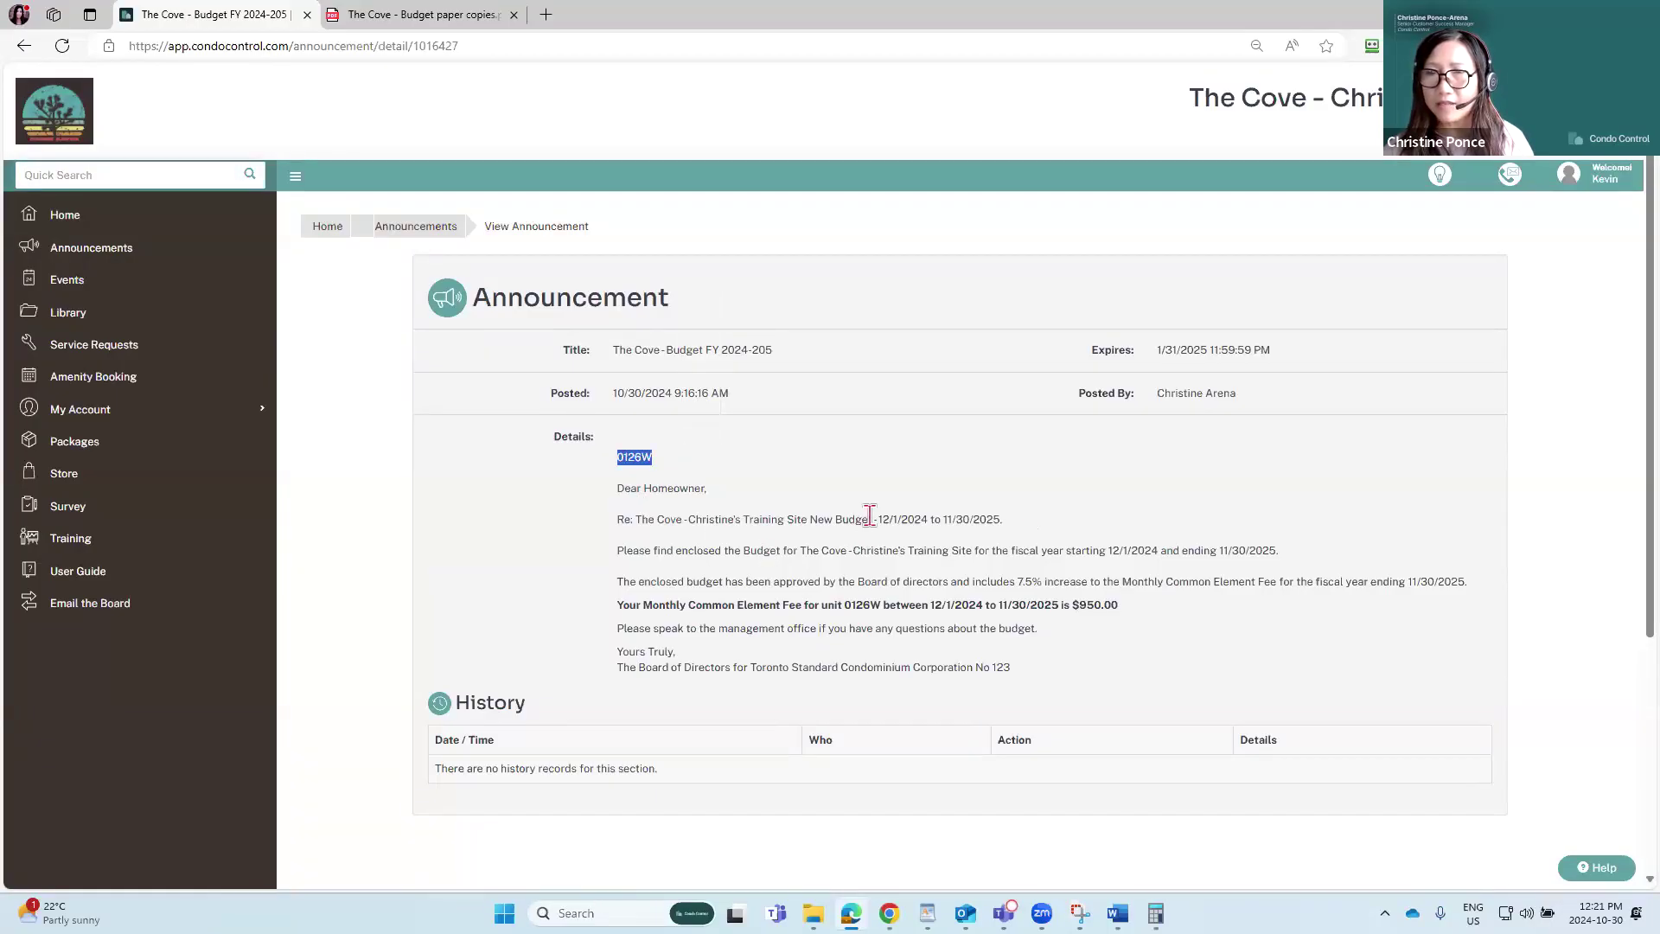
left_click_drag(1018, 583, 1063, 585)
left_click(813, 601)
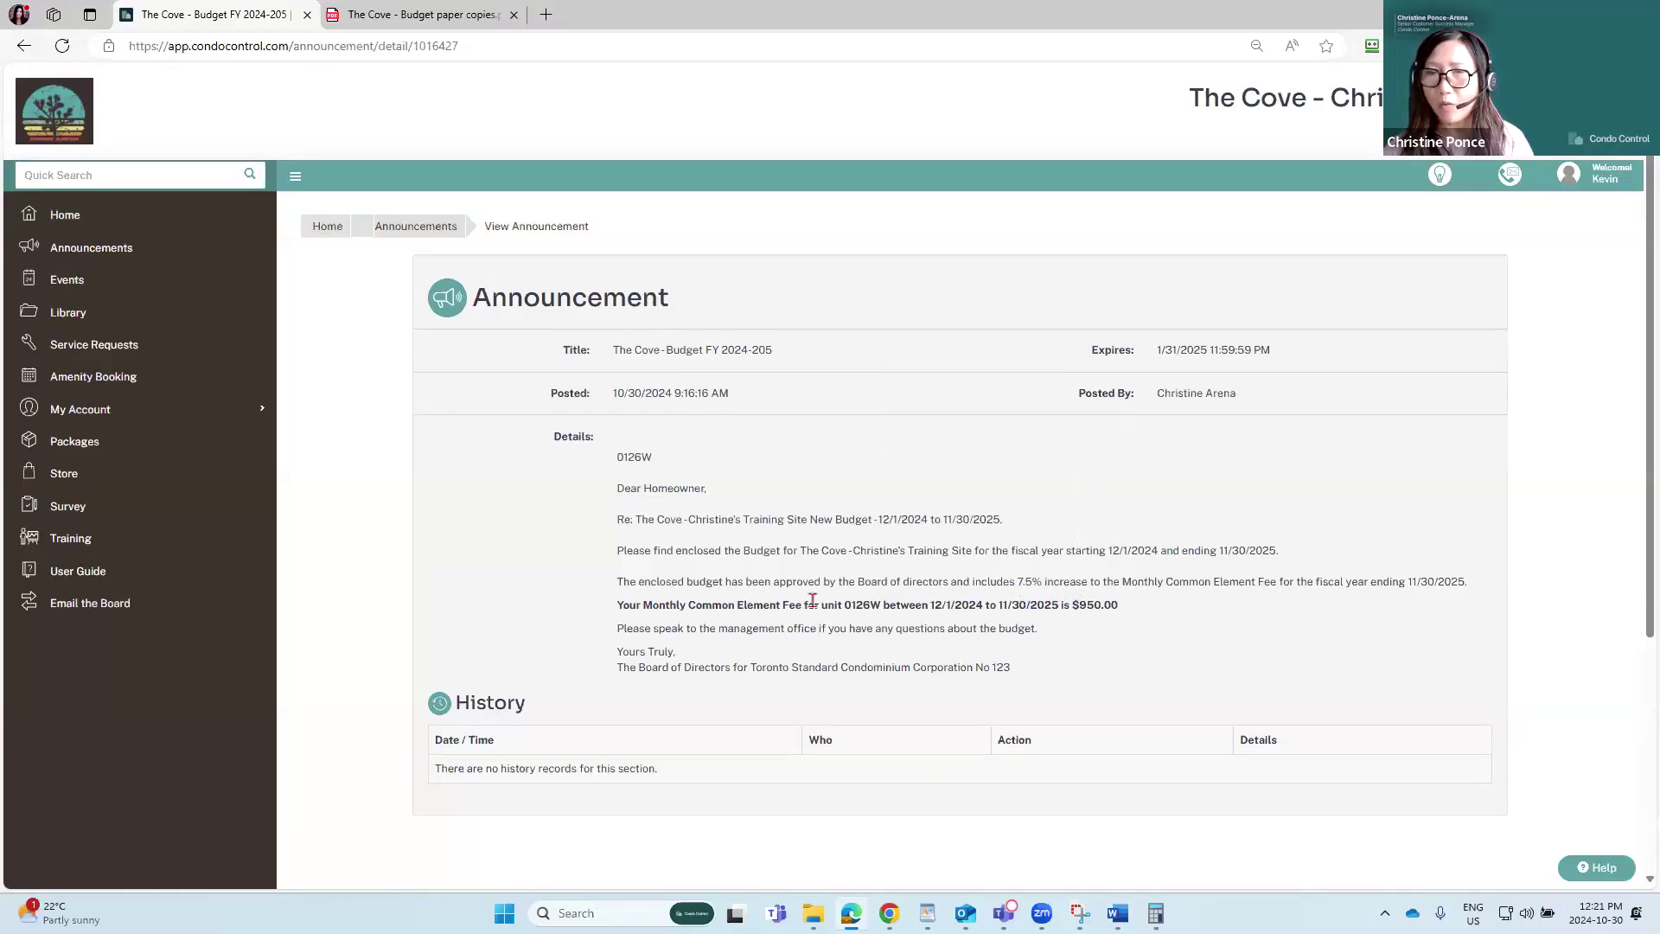
left_click_drag(843, 604, 1054, 605)
left_click(929, 605)
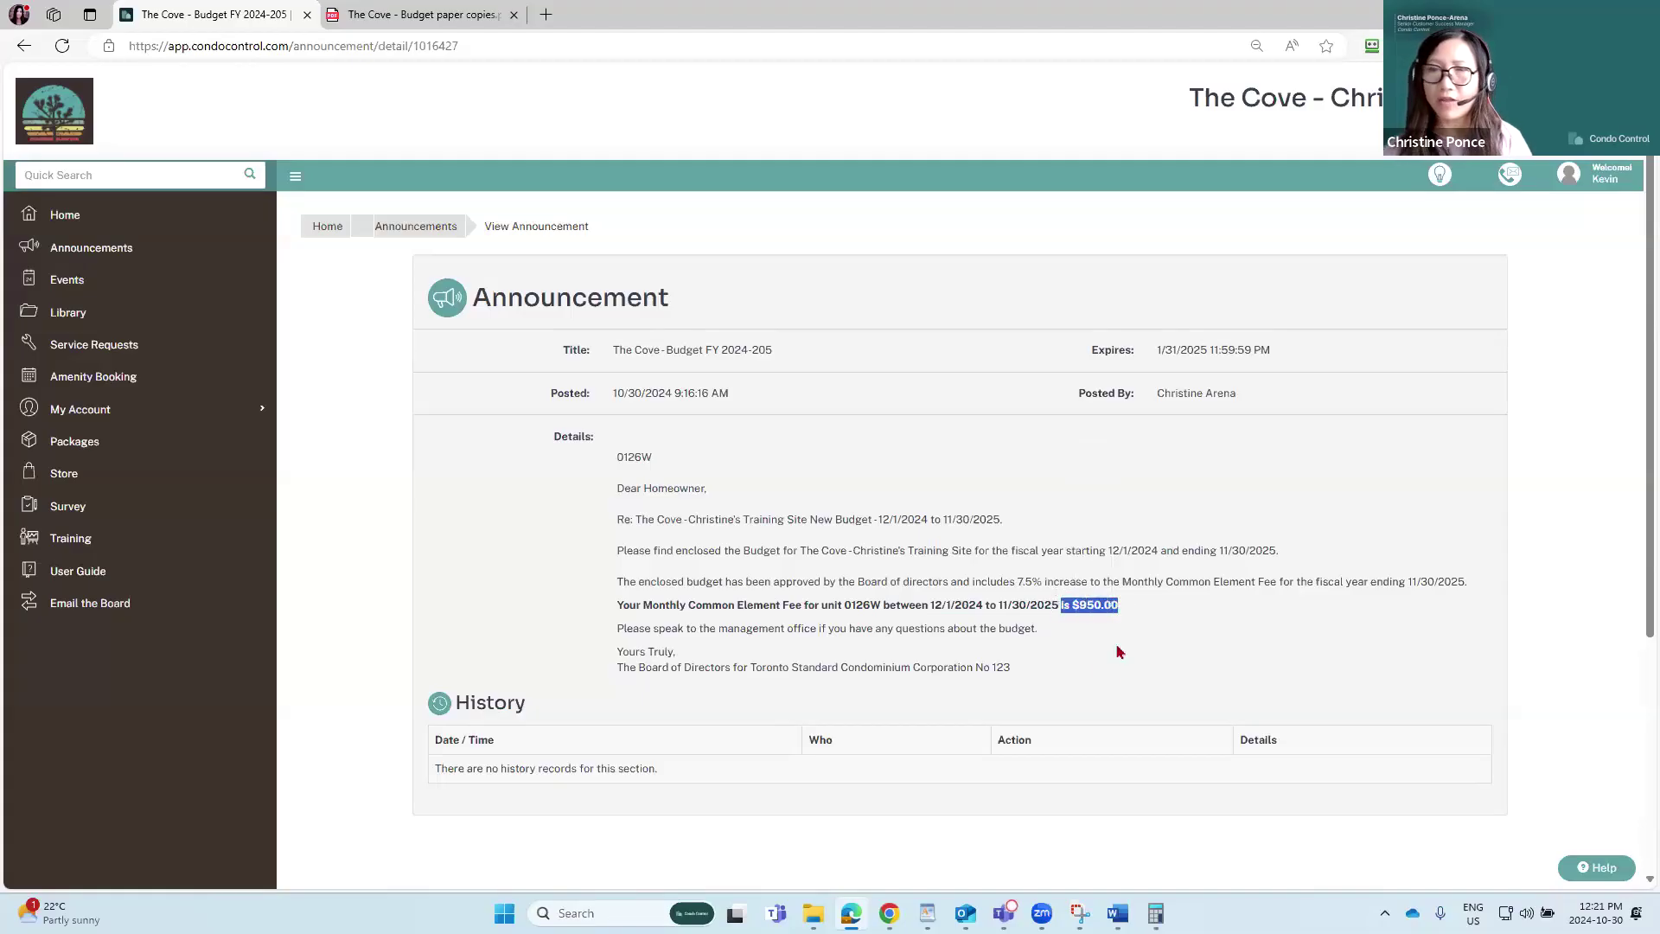
left_click(640, 492)
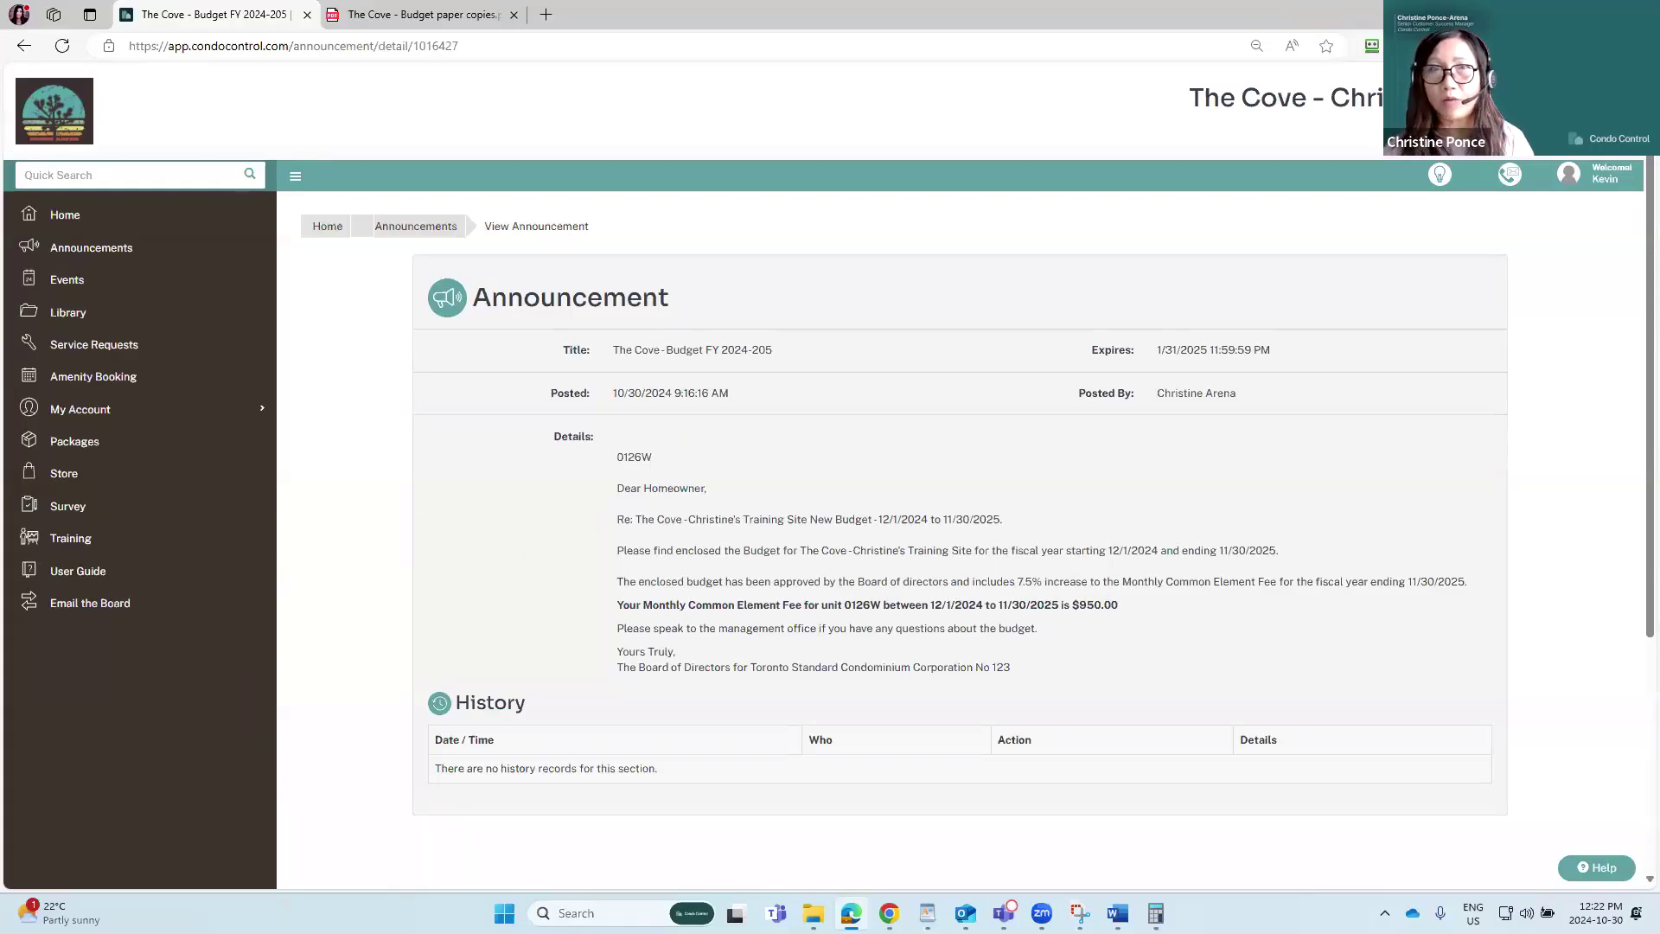
Step: Switch to Word, examine the maximized "Email Notification - Owners" document at 150% zoom, and bring back the resident's announcement window
left_click(1560, 14)
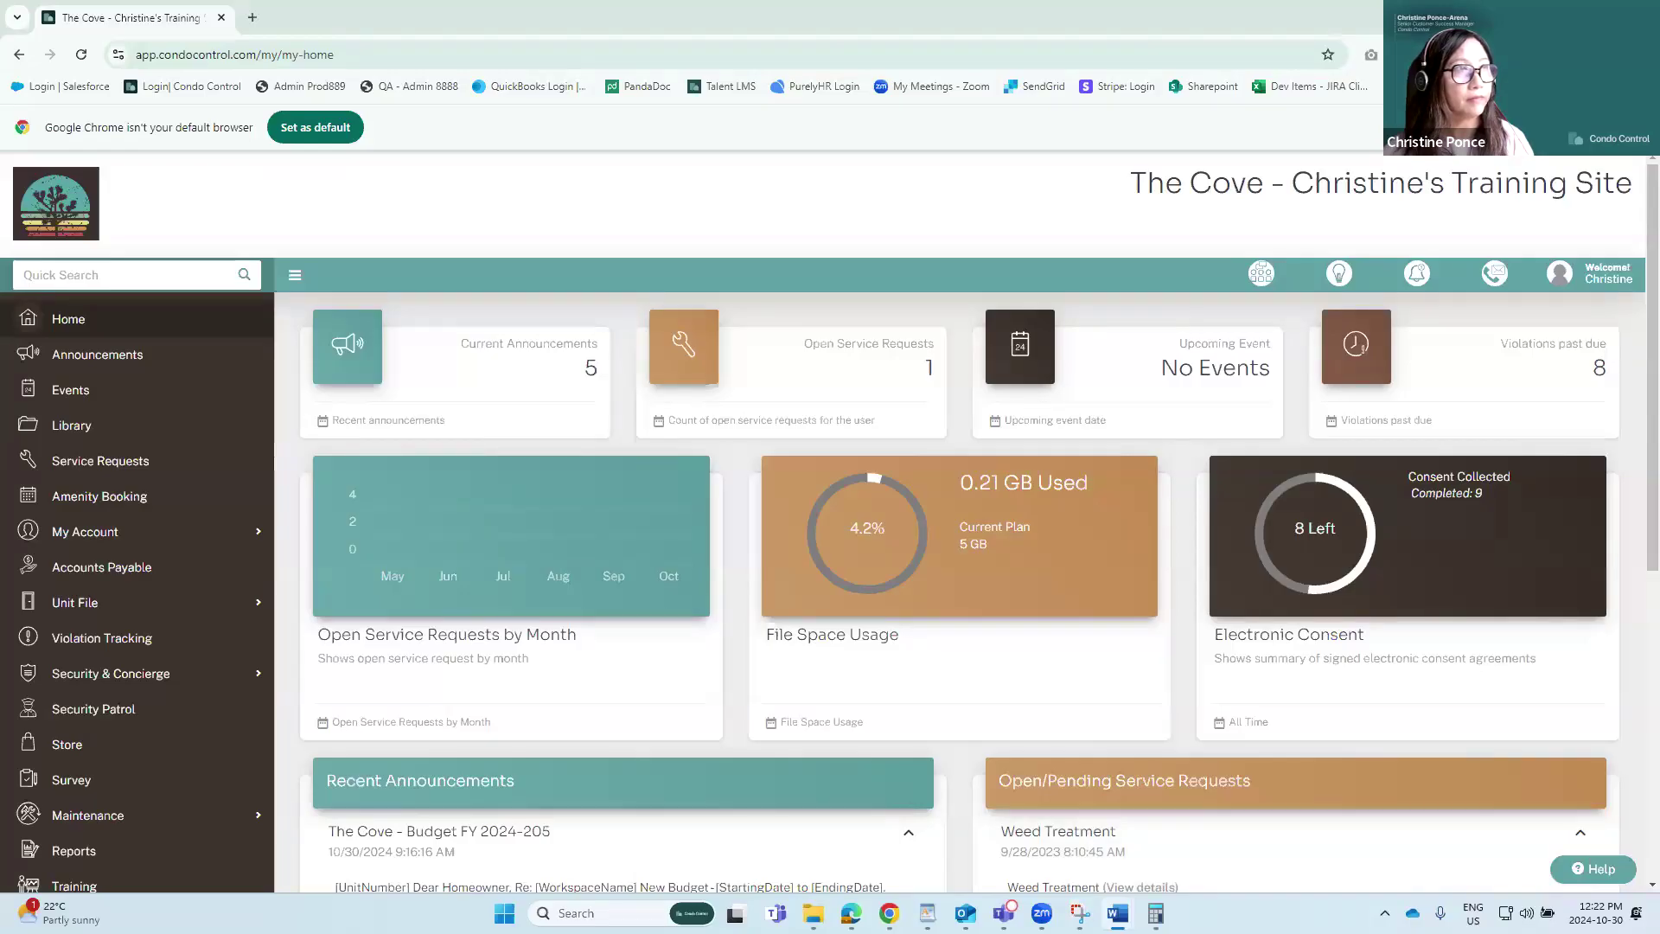
key("alt+Tab")
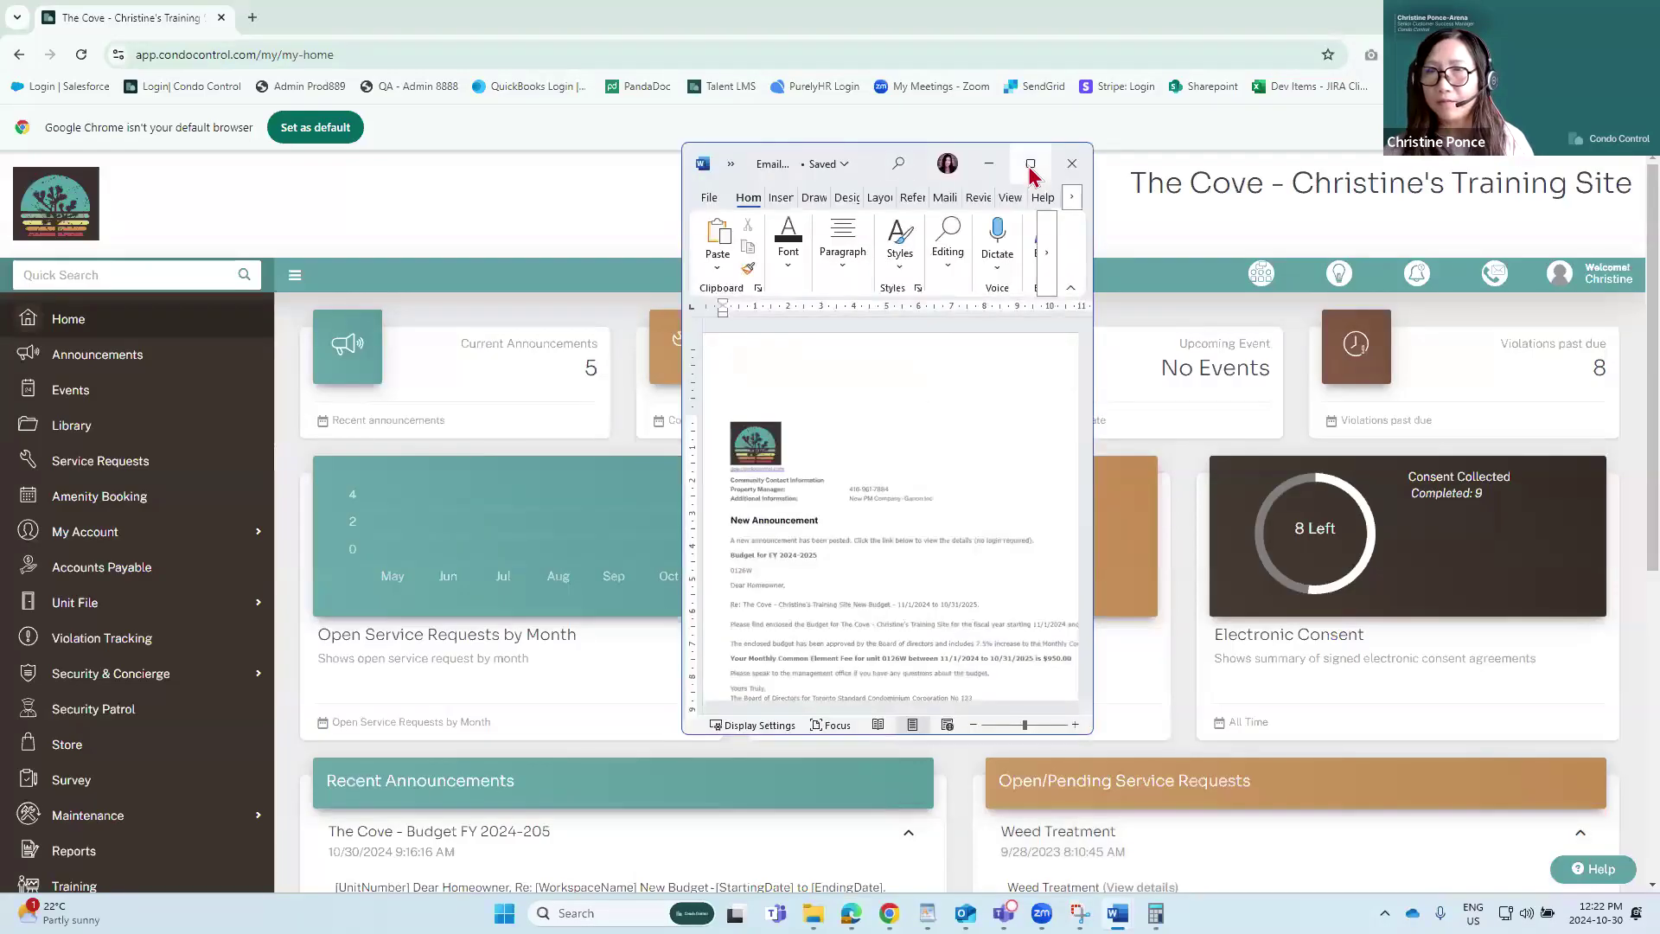
left_click(1040, 166)
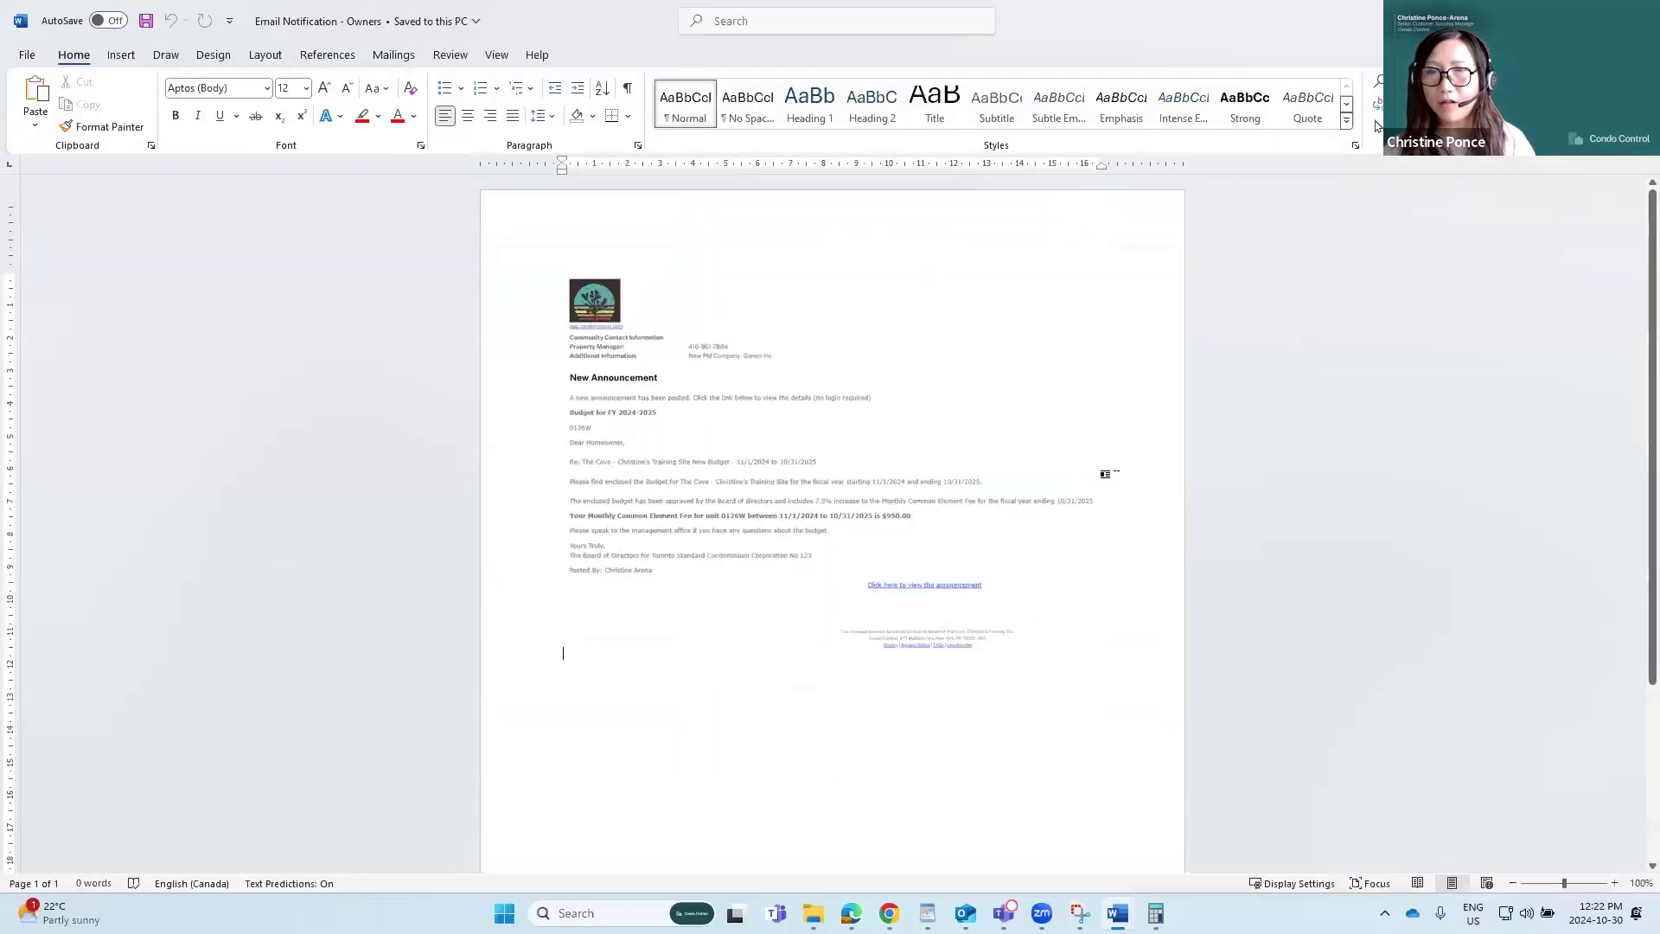
scroll(1121, 487, "up", 2)
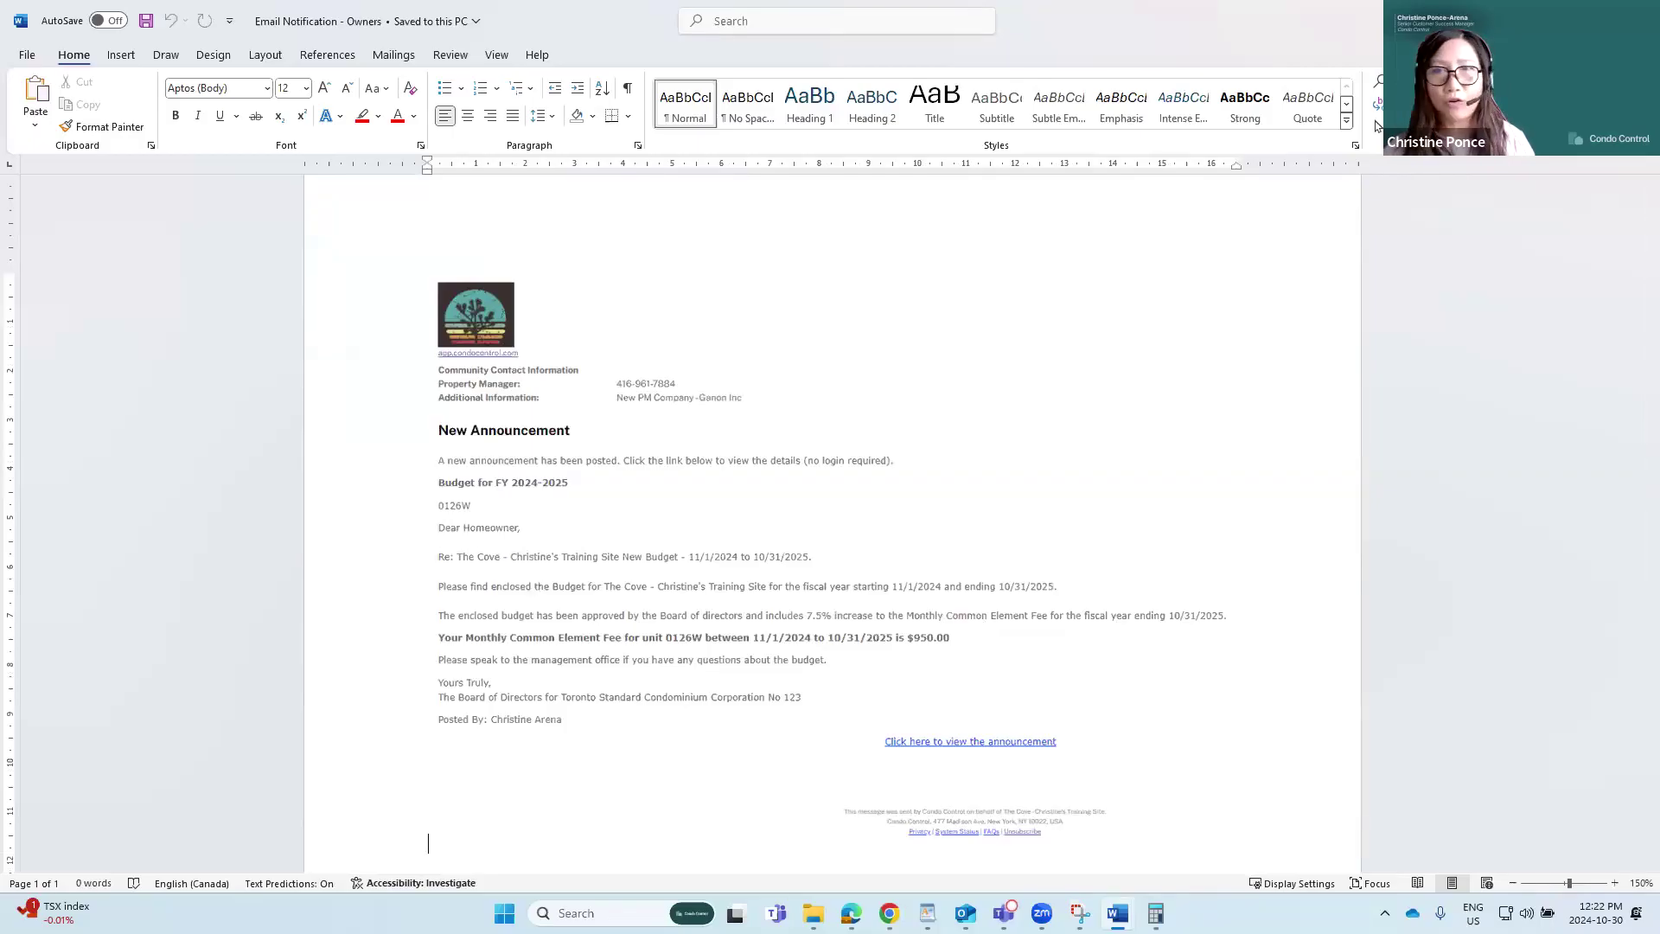
left_click_drag(1377, 126, 1453, 1)
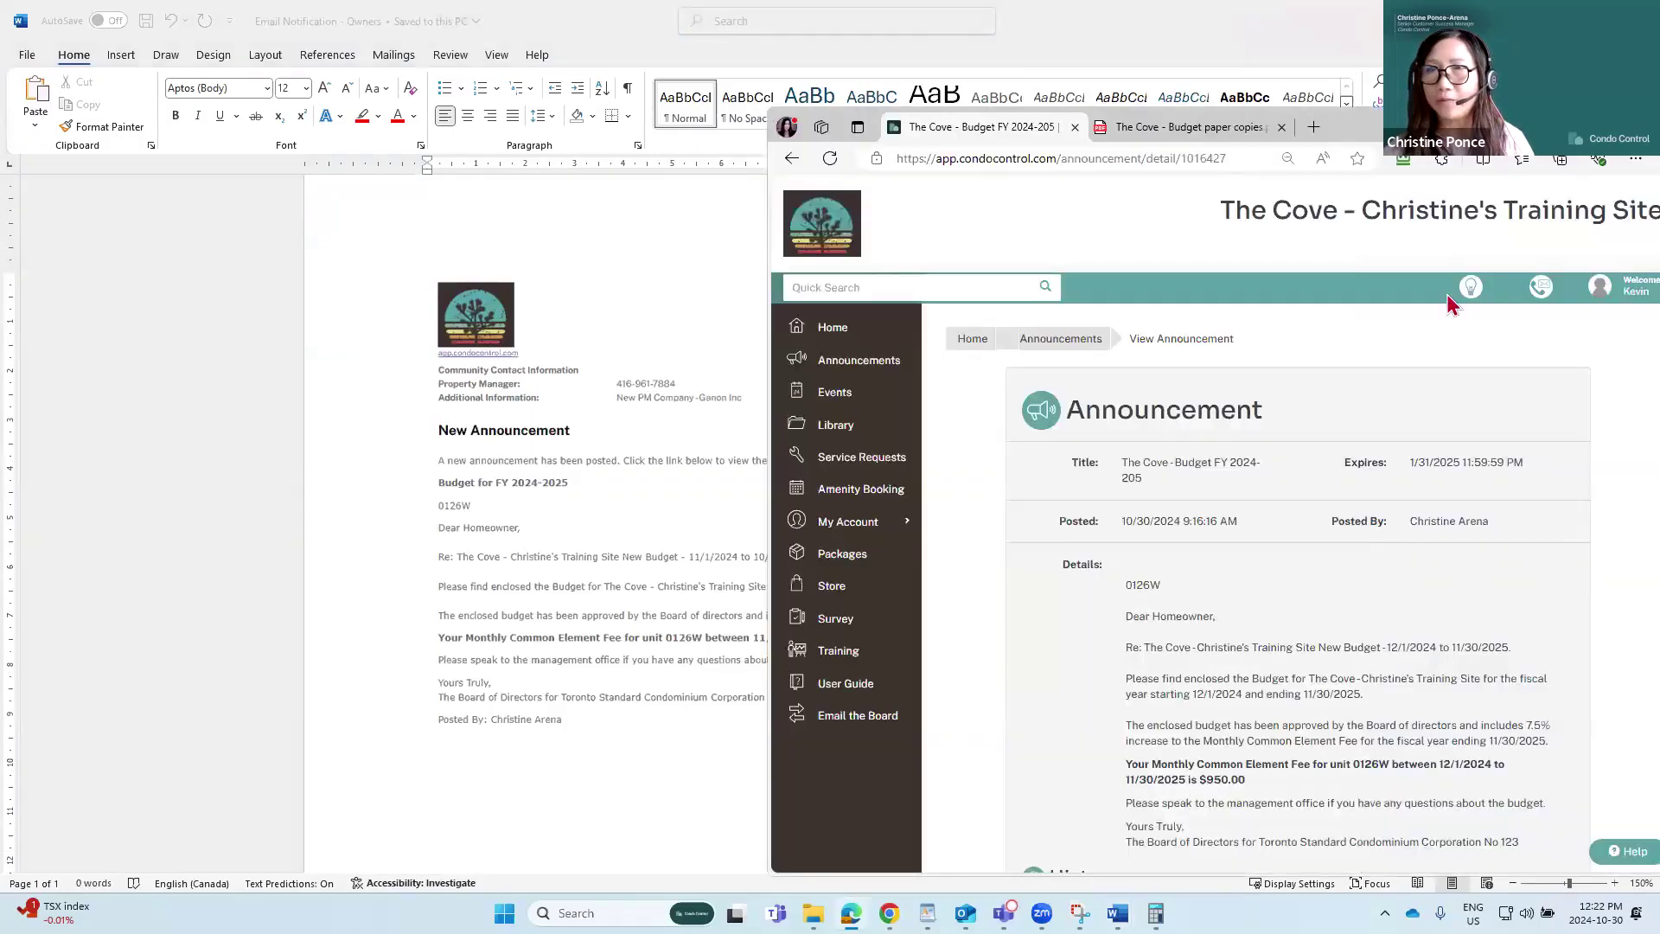